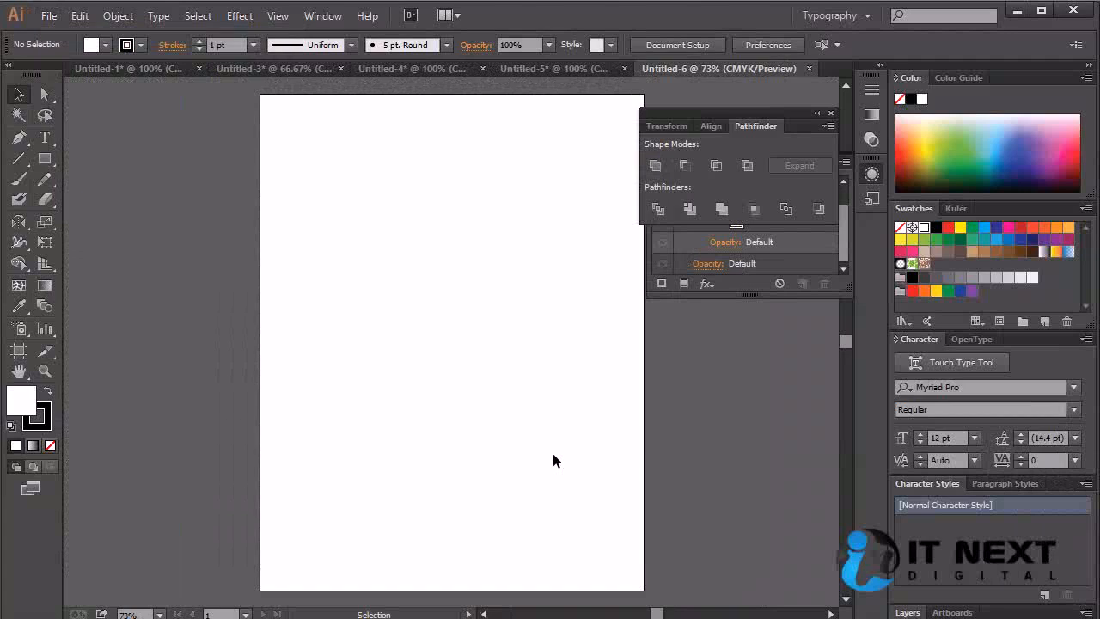
Create a rectangle 3.5 in wide and 2 in high and move it to the middle of the artboard
{"action": "left_click", "coordinate": [44, 158]}
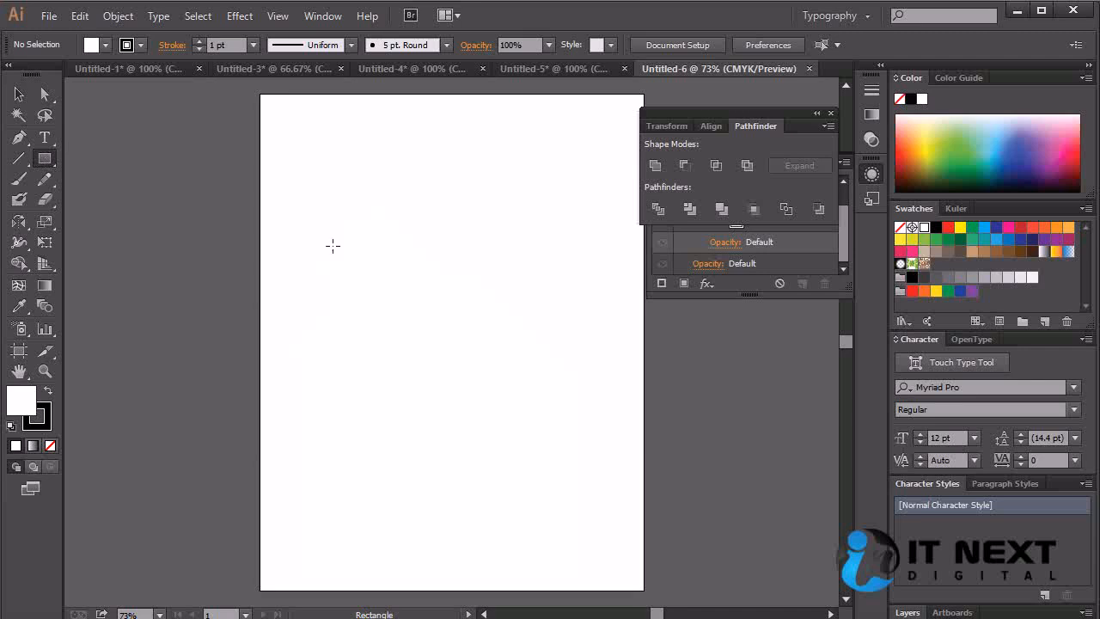
{"action": "left_click", "coordinate": [320, 306]}
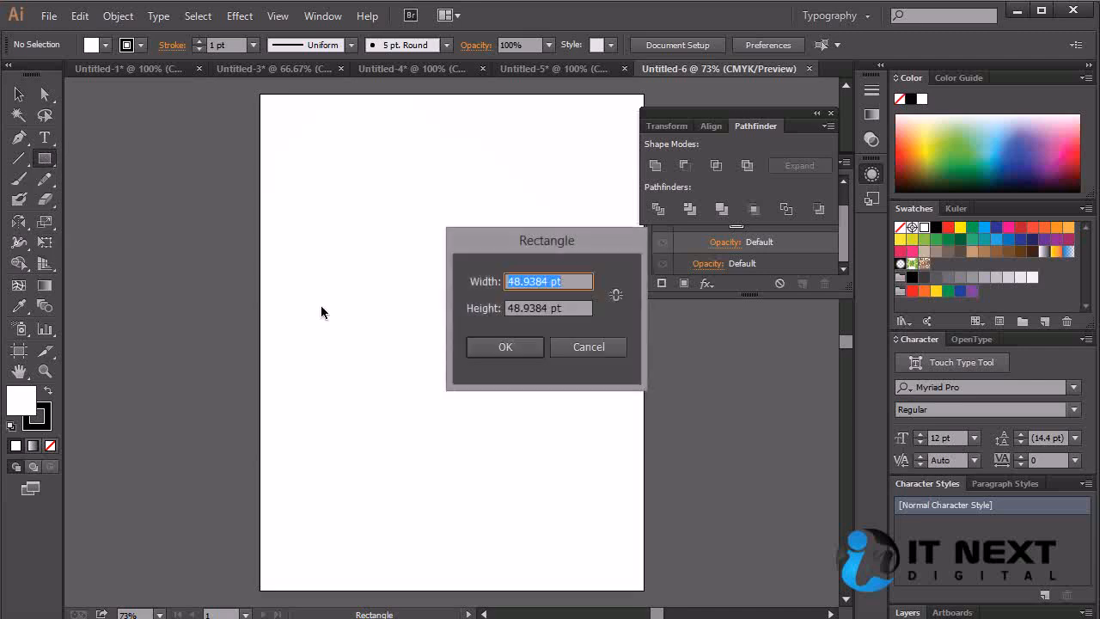
{"action": "left_click", "coordinate": [550, 281]}
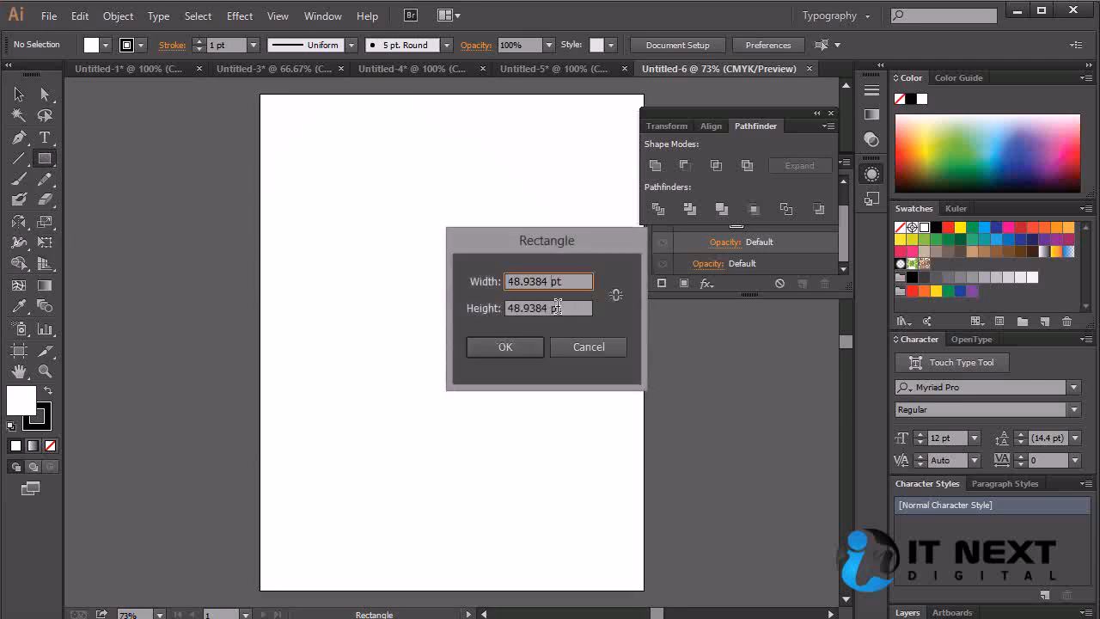
{"action": "left_click_drag", "start_coordinate": [547, 281], "coordinate": [301, 279]}
{"action": "type", "text": "3."}
{"action": "type", "text": "5"}
{"action": "key", "text": "Delete"}
{"action": "key", "text": "Delete"}
{"action": "key", "text": "Delete"}
{"action": "type", "text": "i"}
{"action": "key", "text": "Tab"}
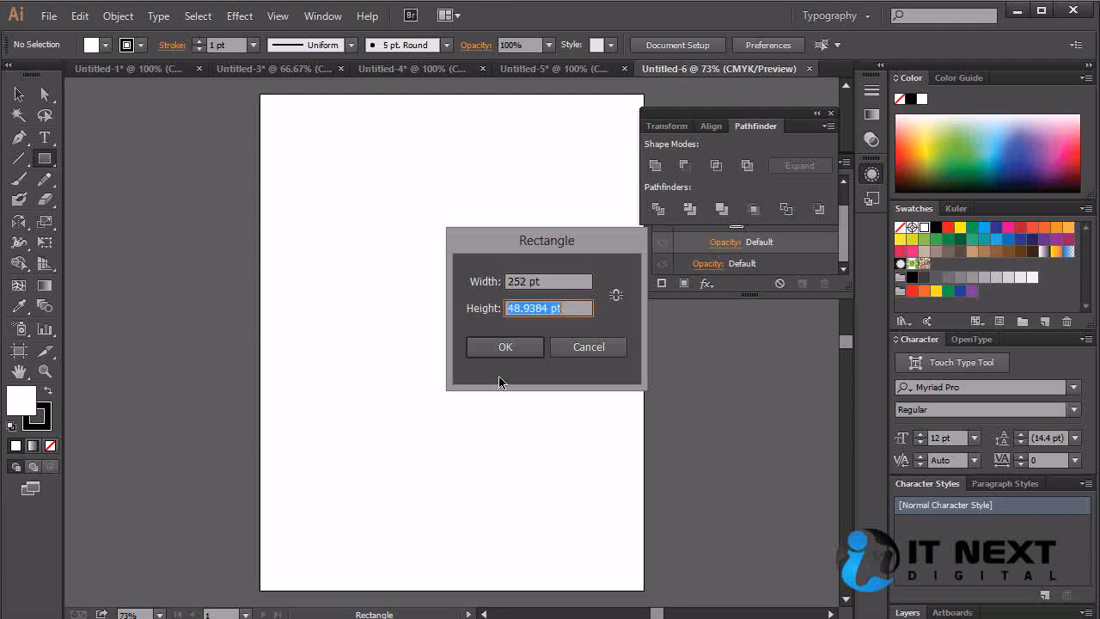
{"action": "type", "text": "2in"}
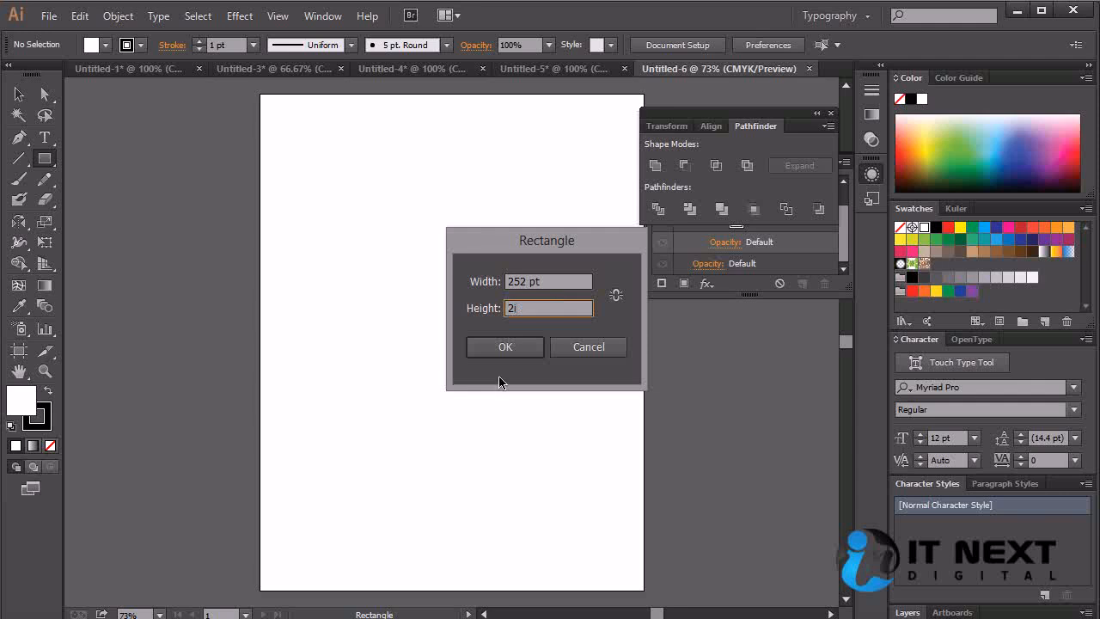
{"action": "left_click", "coordinate": [503, 345]}
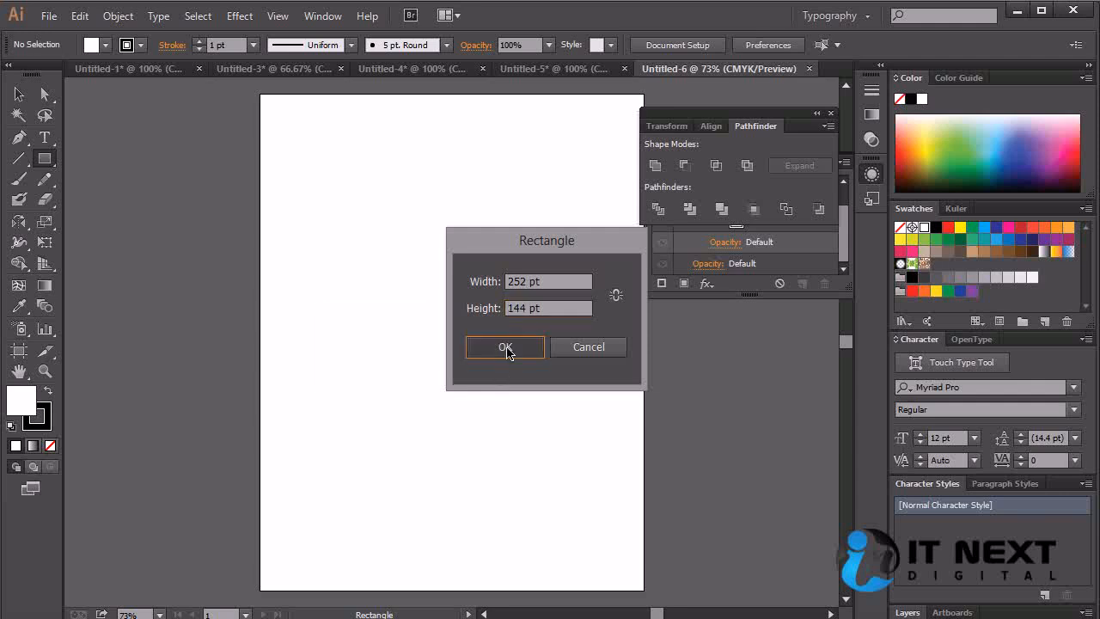
{"action": "left_click", "coordinate": [19, 94]}
{"action": "left_click_drag", "start_coordinate": [447, 362], "coordinate": [506, 317]}
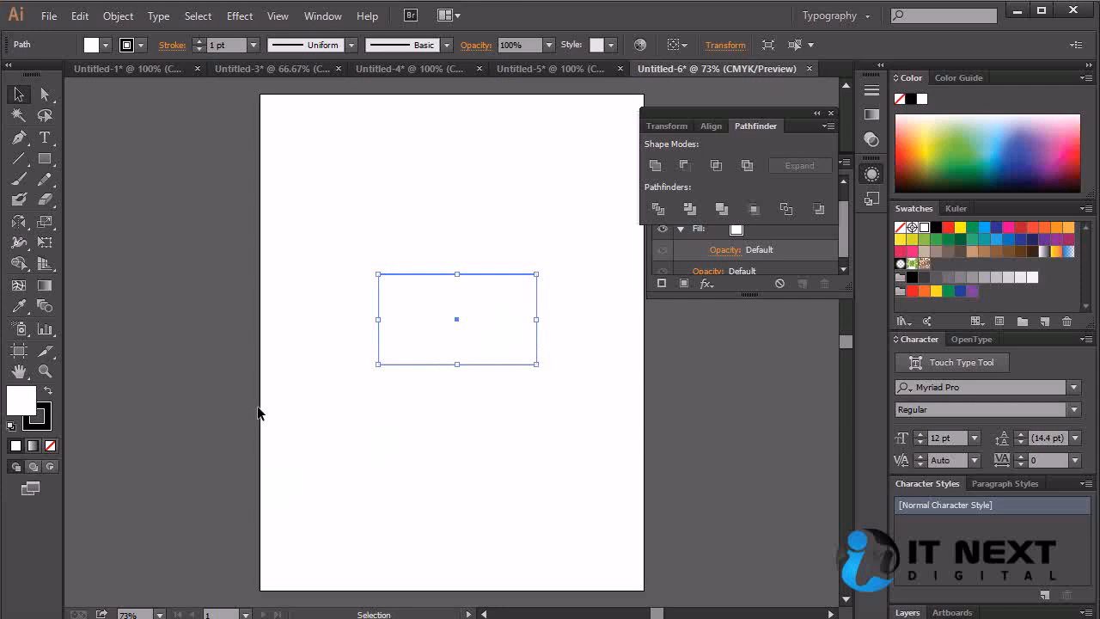
Show the rulers and align a vertical guide exactly with the rectangle's left edge
{"action": "key", "text": "ctrl+r"}
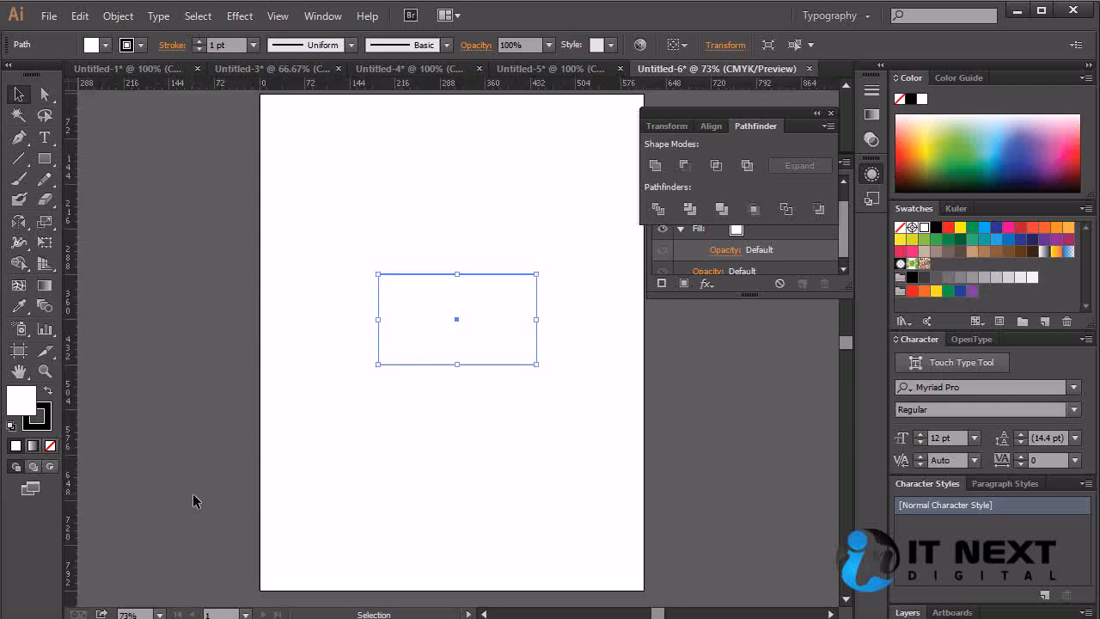
{"action": "left_click_drag", "start_coordinate": [74, 520], "coordinate": [376, 508]}
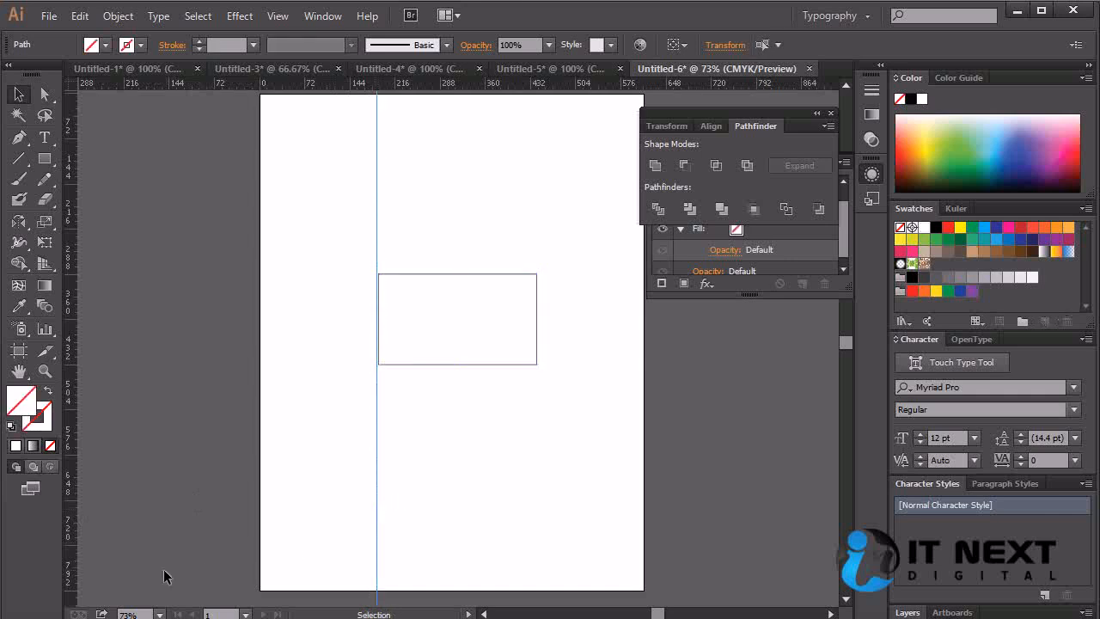
{"action": "key", "text": "ctrl+z"}
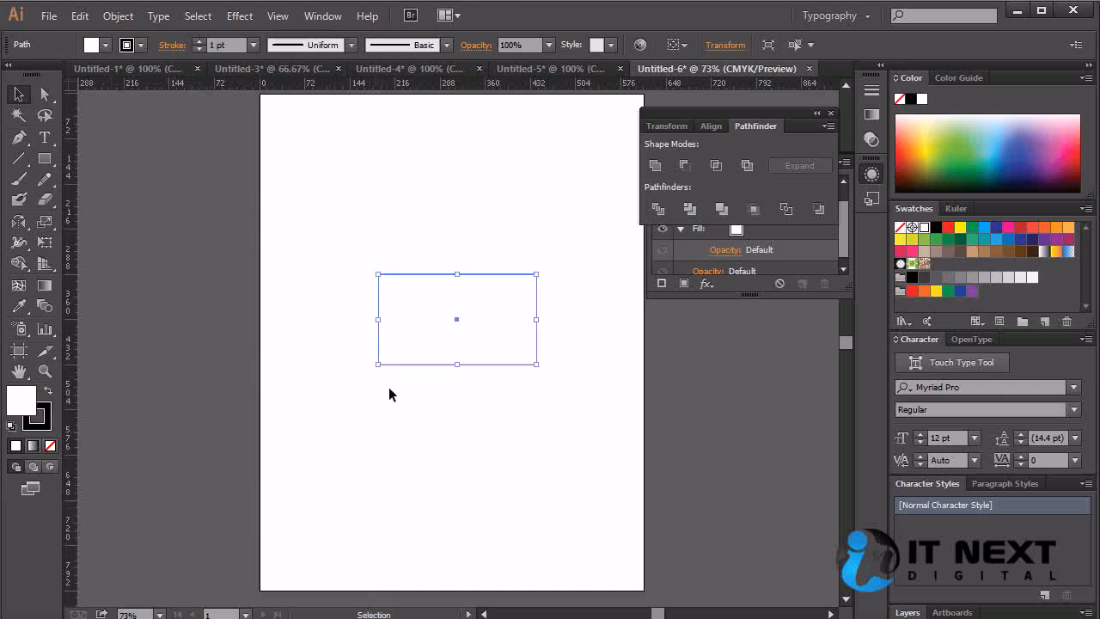
{"action": "left_click_drag", "start_coordinate": [568, 256], "coordinate": [282, 443]}
{"action": "key", "text": "ctrl+equal"}
{"action": "key", "text": "ctrl+equal"}
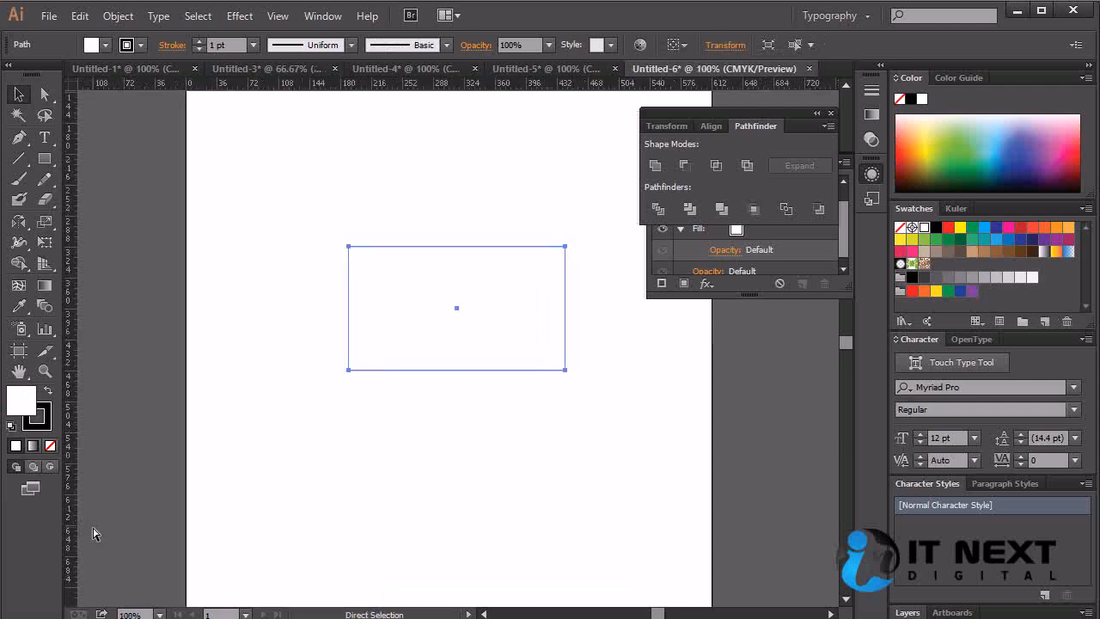
{"action": "left_click_drag", "start_coordinate": [70, 507], "coordinate": [291, 487]}
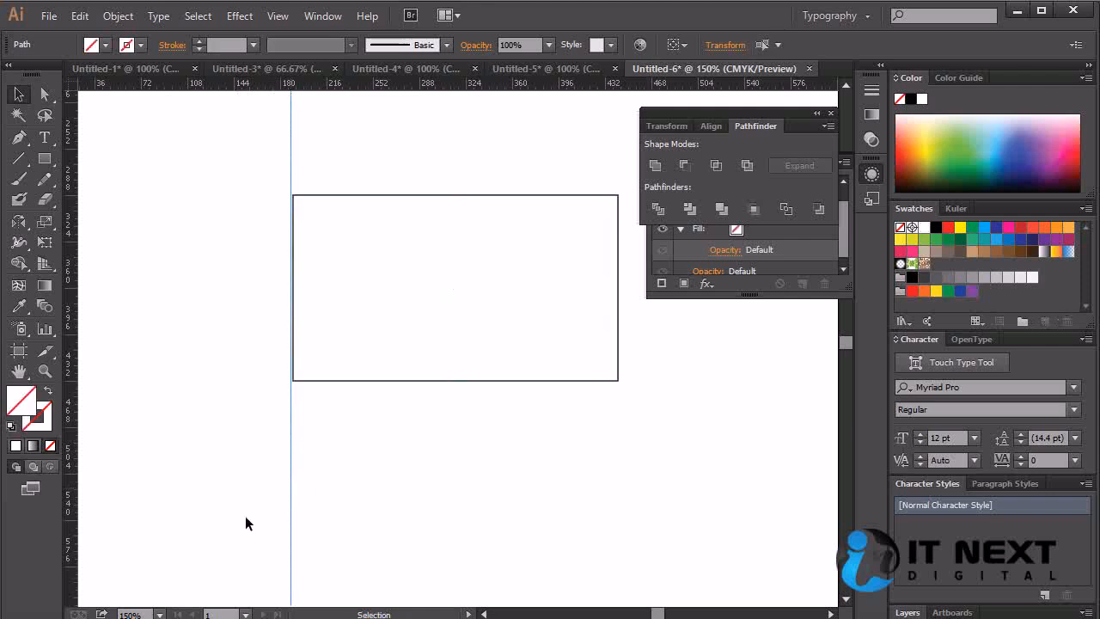
{"action": "key", "text": "ctrl+equal"}
{"action": "key", "text": "ctrl+equal"}
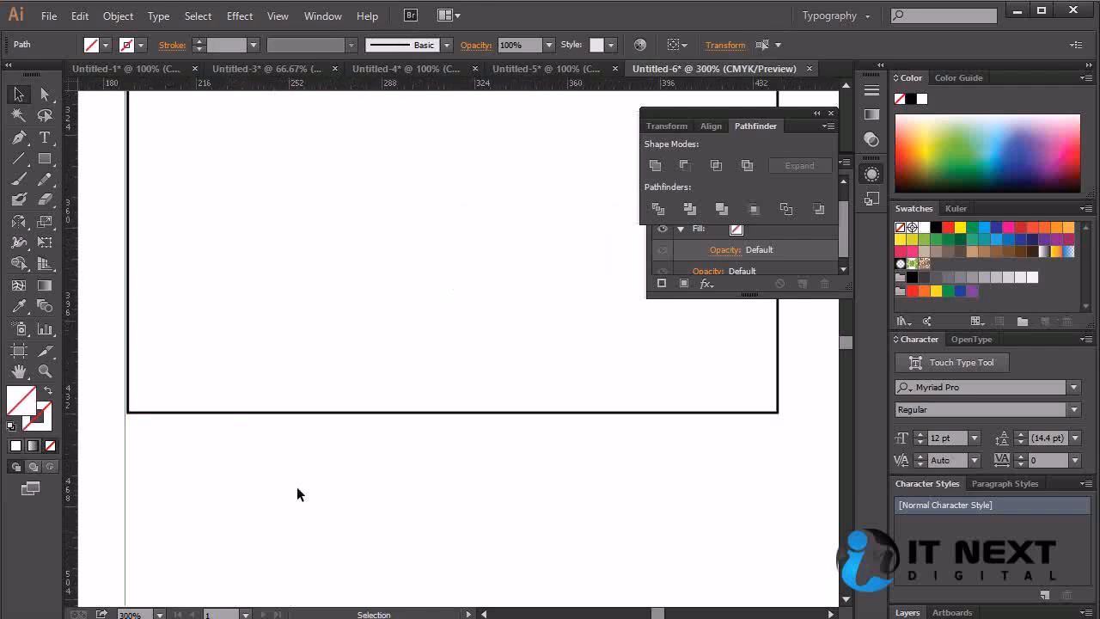
{"action": "left_click", "coordinate": [316, 411]}
{"action": "left_click_drag", "start_coordinate": [125, 478], "coordinate": [129, 482]}
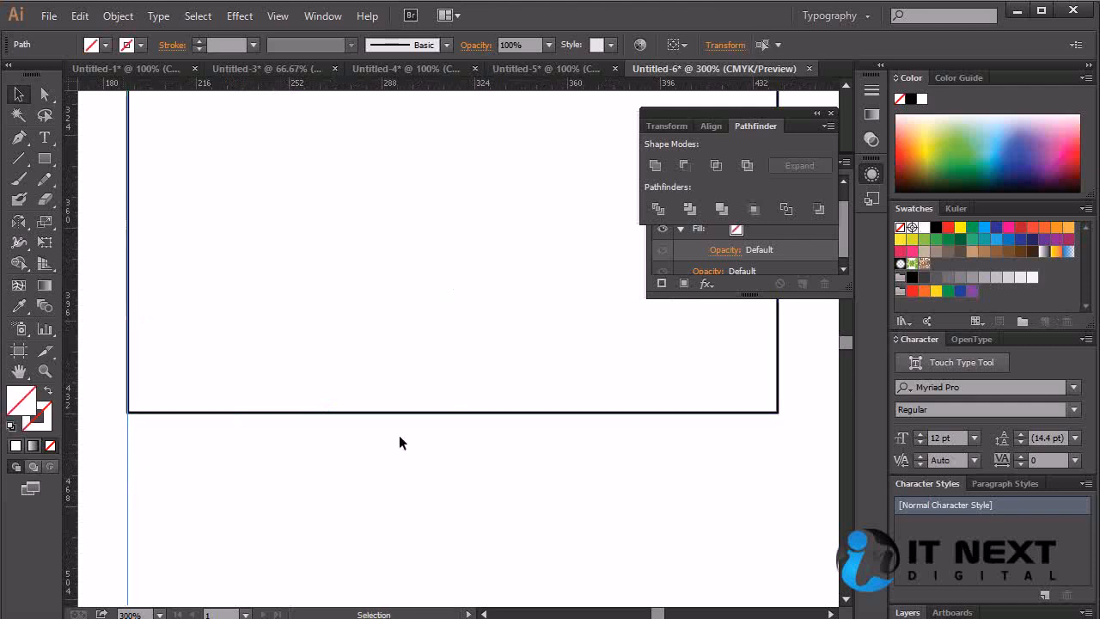
Place a second vertical guide exactly on the rectangle's right edge
{"action": "left_click", "coordinate": [774, 402]}
{"action": "left_click_drag", "start_coordinate": [144, 541], "coordinate": [777, 543]}
{"action": "key", "text": "ctrl+minus"}
{"action": "left_click", "coordinate": [613, 391]}
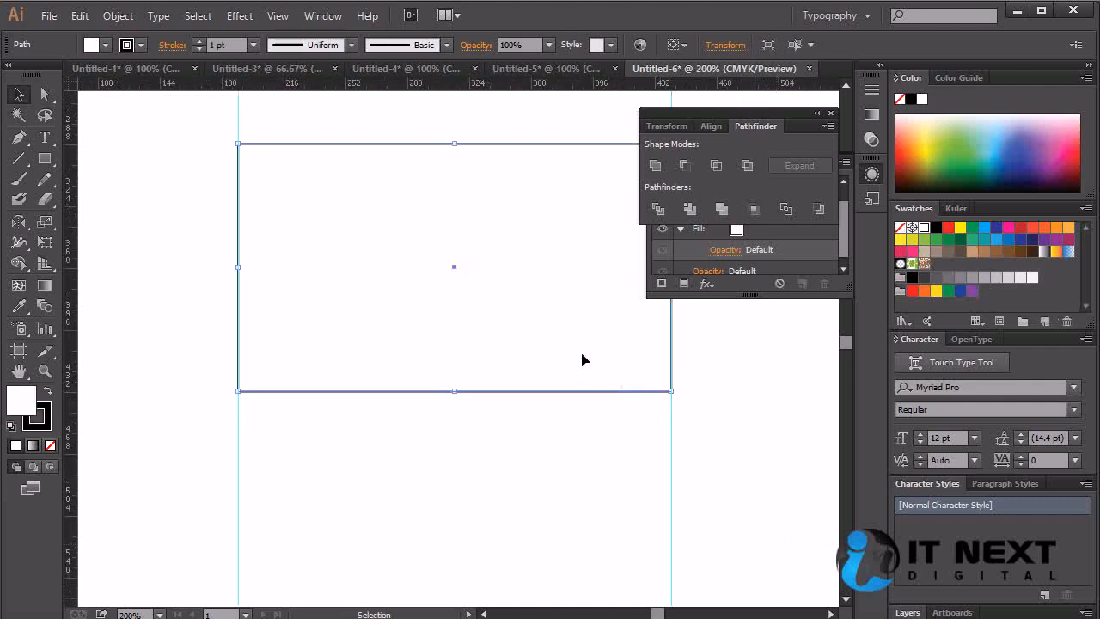
Place horizontal guides on the rectangle's bottom and top edges
{"action": "left_click_drag", "start_coordinate": [545, 83], "coordinate": [544, 391]}
{"action": "left_click", "coordinate": [545, 144]}
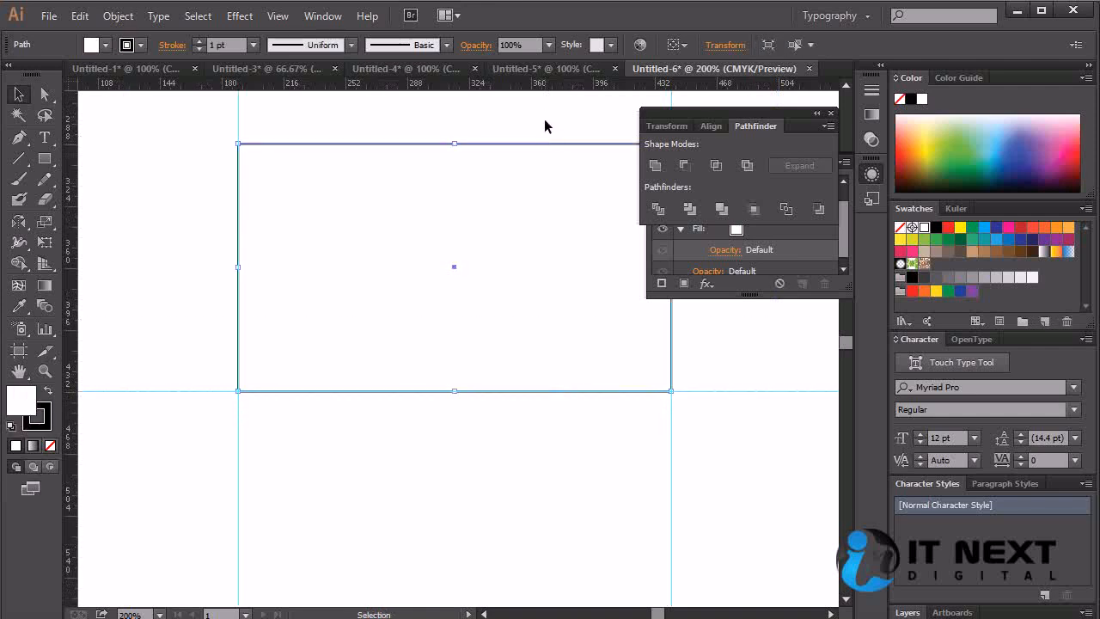
{"action": "left_click_drag", "start_coordinate": [556, 83], "coordinate": [557, 144]}
{"action": "left_click", "coordinate": [747, 445]}
{"action": "left_click_drag", "start_coordinate": [510, 302], "coordinate": [468, 419]}
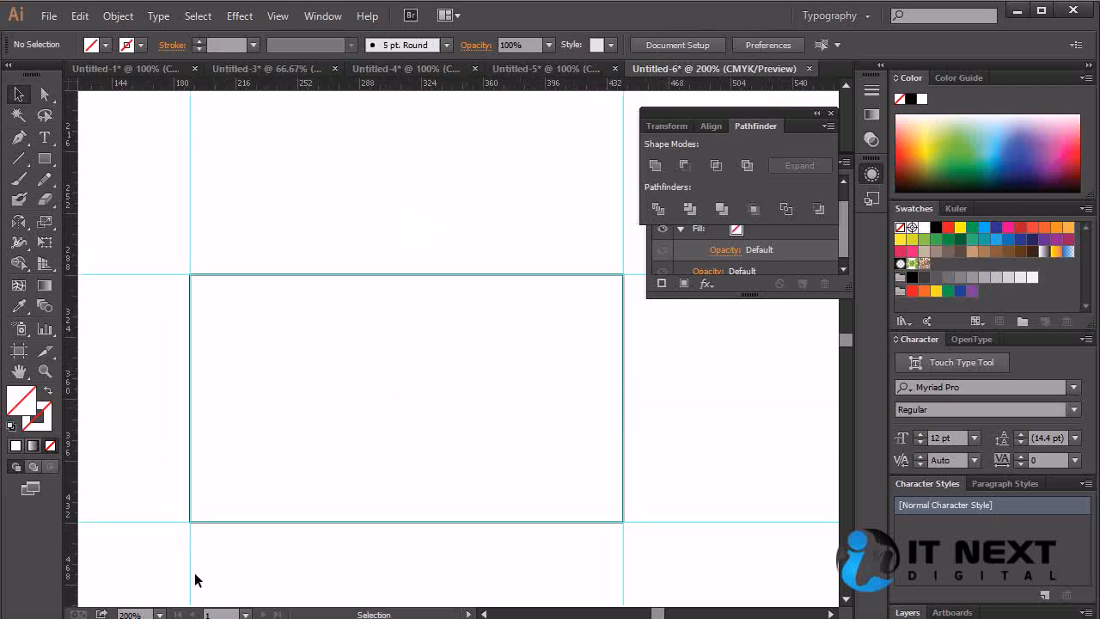
{"action": "left_click", "coordinate": [563, 521]}
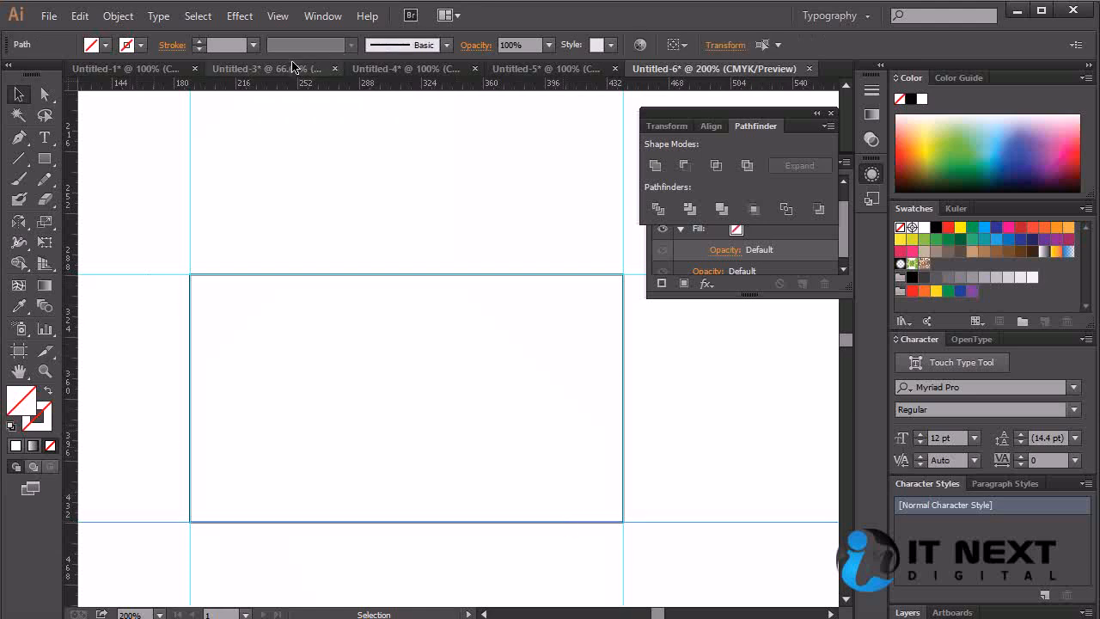
{"action": "left_click", "coordinate": [276, 19]}
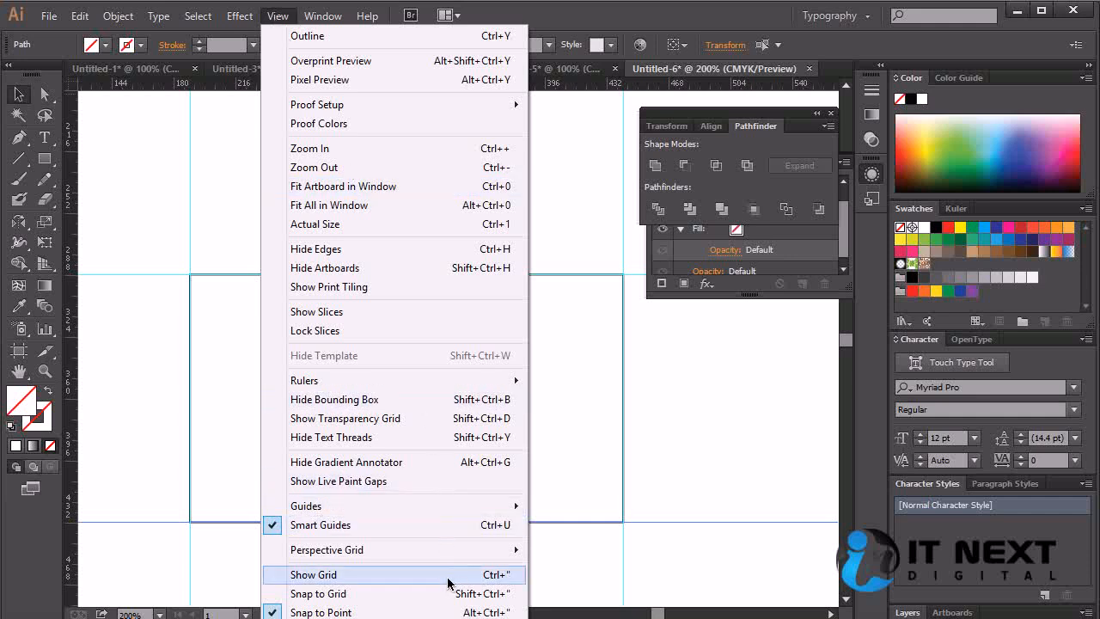
{"action": "mouse_move", "coordinate": [382, 513]}
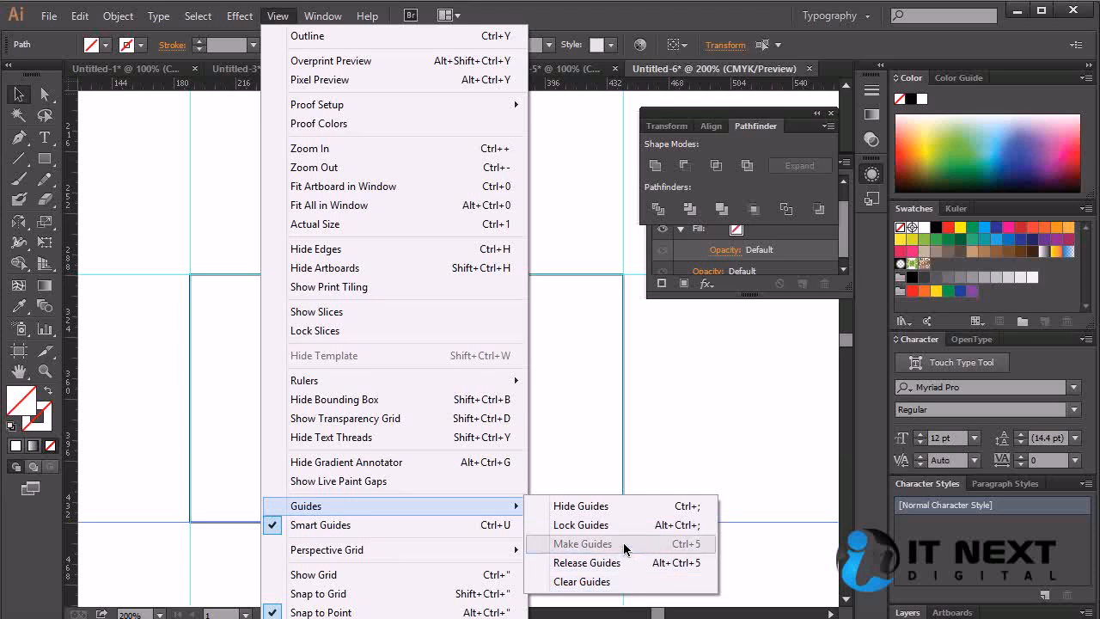
{"action": "left_click", "coordinate": [243, 246]}
{"action": "left_click", "coordinate": [191, 315]}
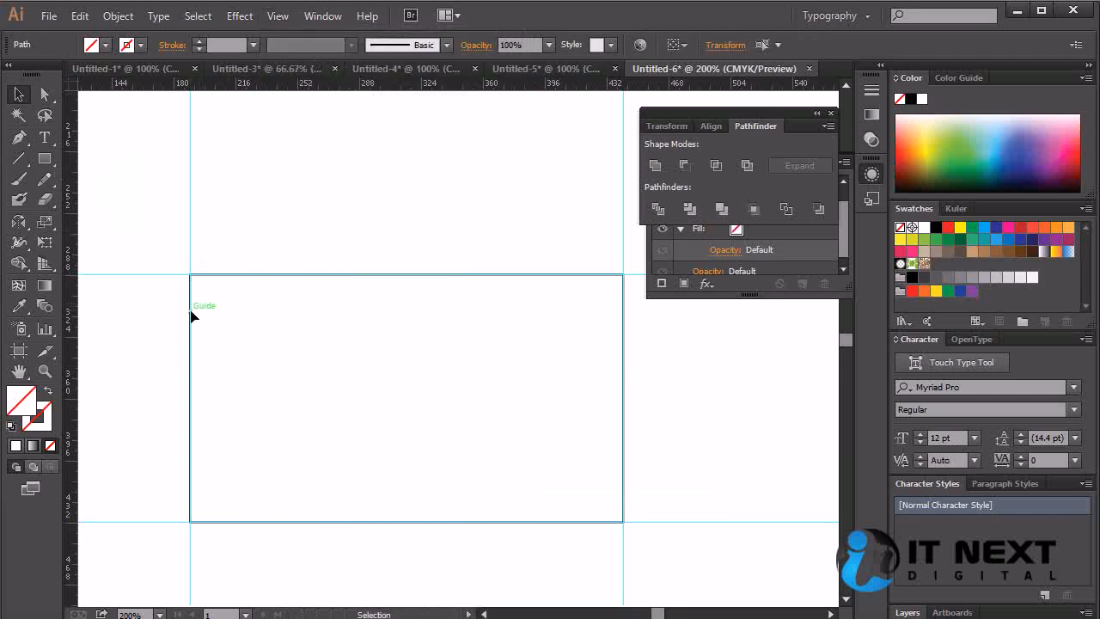
{"action": "key", "text": "ctrl+a"}
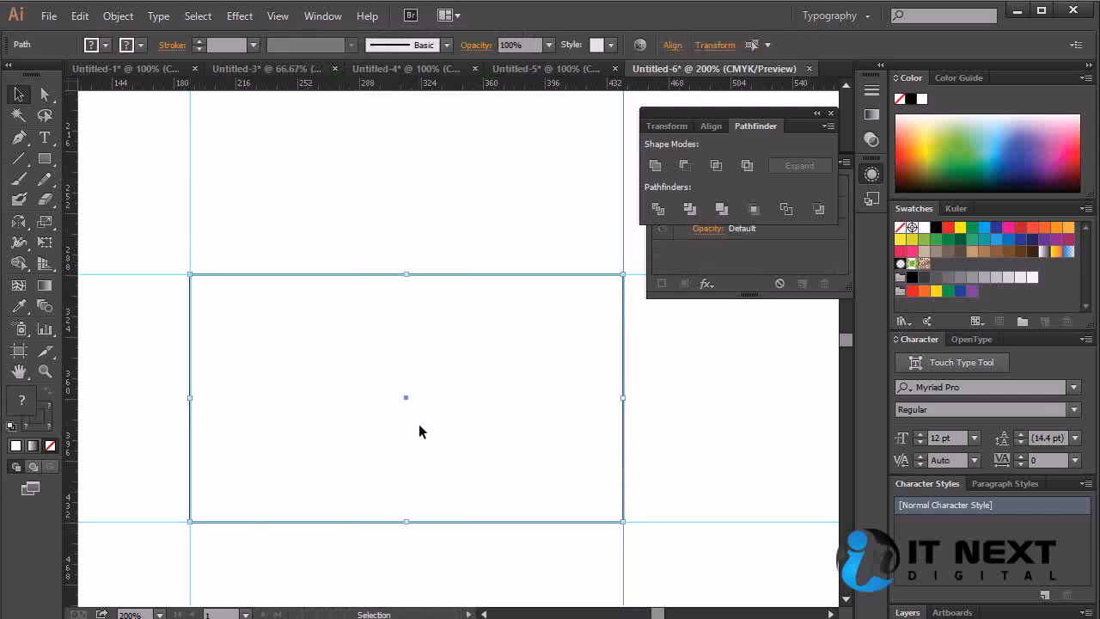
{"action": "left_click", "coordinate": [380, 197]}
Try moving the rectangle away from the surrounding guides and undo the move
{"action": "left_click", "coordinate": [190, 332]}
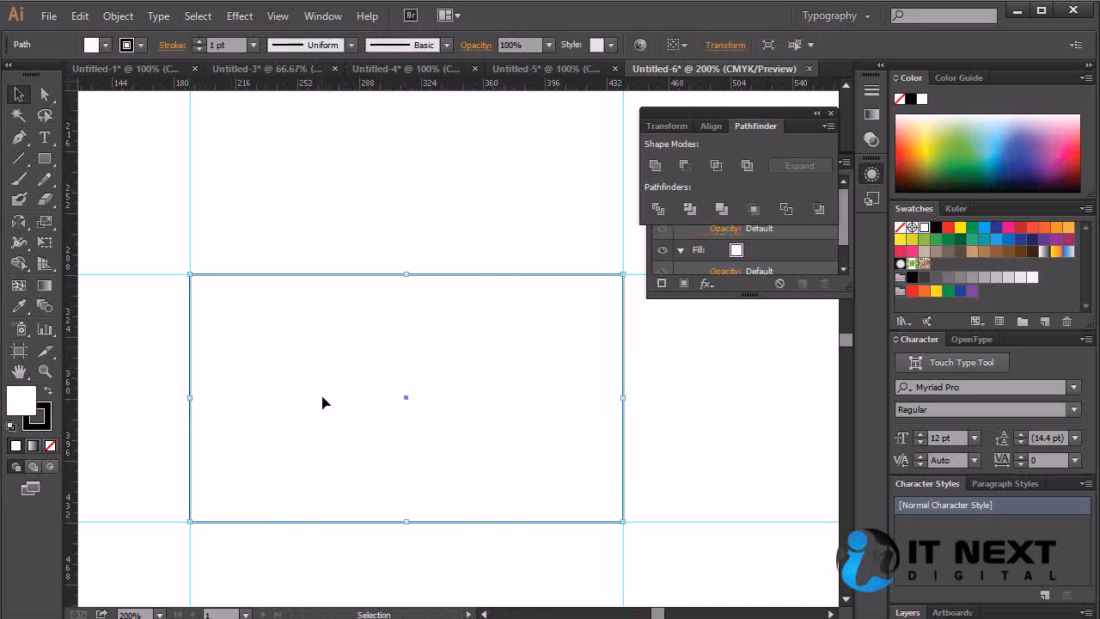
{"action": "left_click_drag", "start_coordinate": [322, 402], "coordinate": [218, 528]}
{"action": "key", "text": "ctrl+z"}
Convert the selected rectangle into guides
{"action": "left_click", "coordinate": [277, 15]}
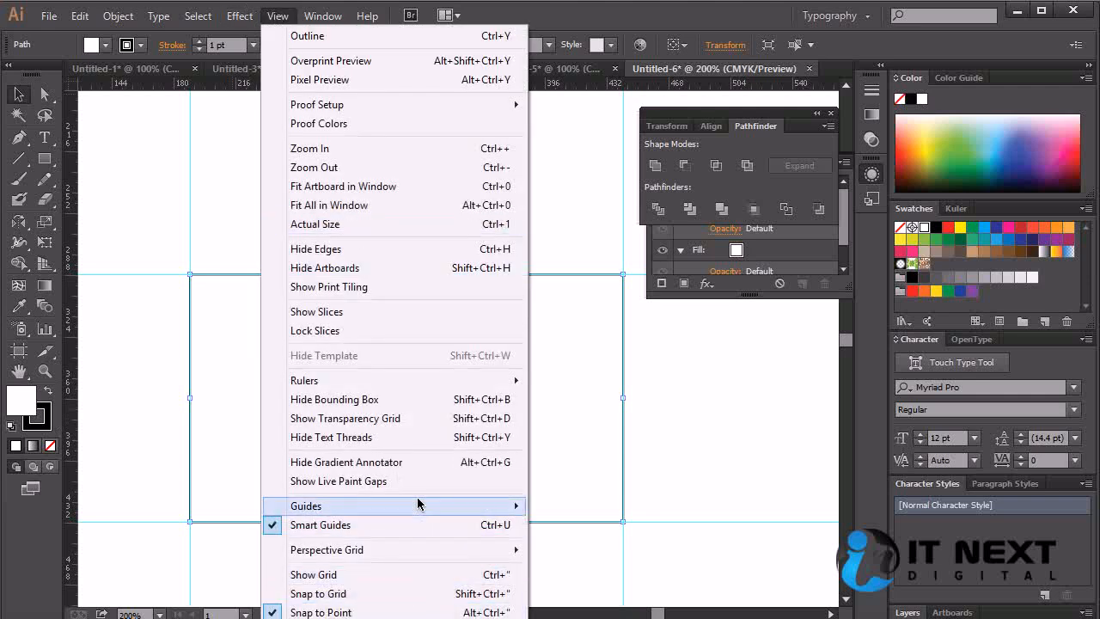
{"action": "mouse_move", "coordinate": [418, 503]}
{"action": "left_click", "coordinate": [648, 545]}
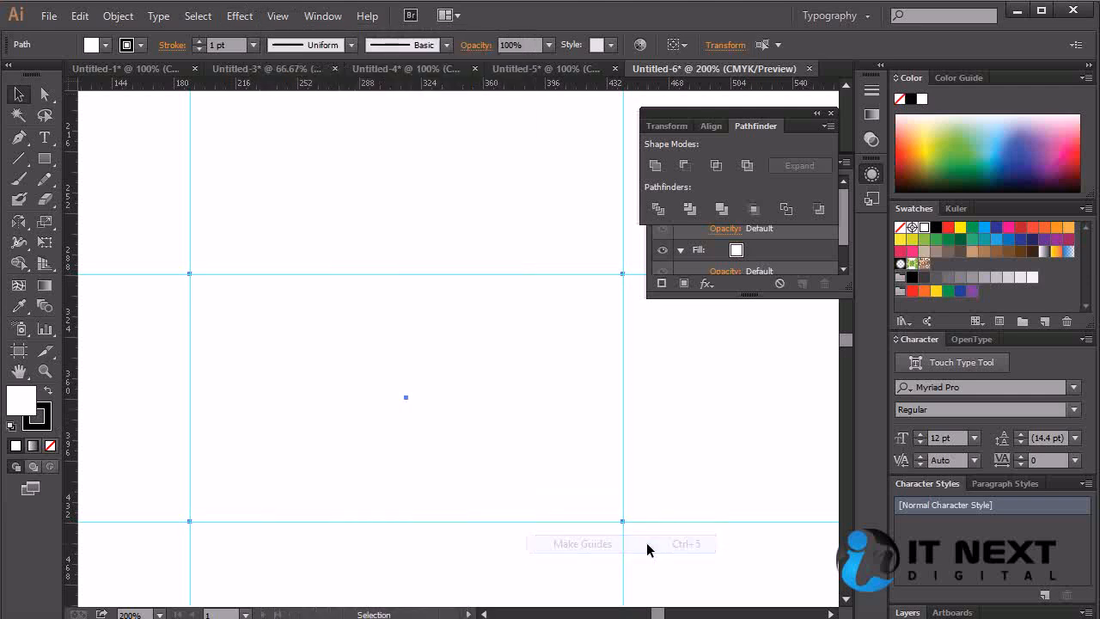
Remove the long ruler guides so that only the rectangular guide frame remains
{"action": "left_click", "coordinate": [720, 385]}
{"action": "mouse_move", "coordinate": [191, 244]}
{"action": "left_mouse_down"}
{"action": "mouse_move", "coordinate": [91, 249]}
{"action": "mouse_move", "coordinate": [196, 255]}
{"action": "left_mouse_up"}
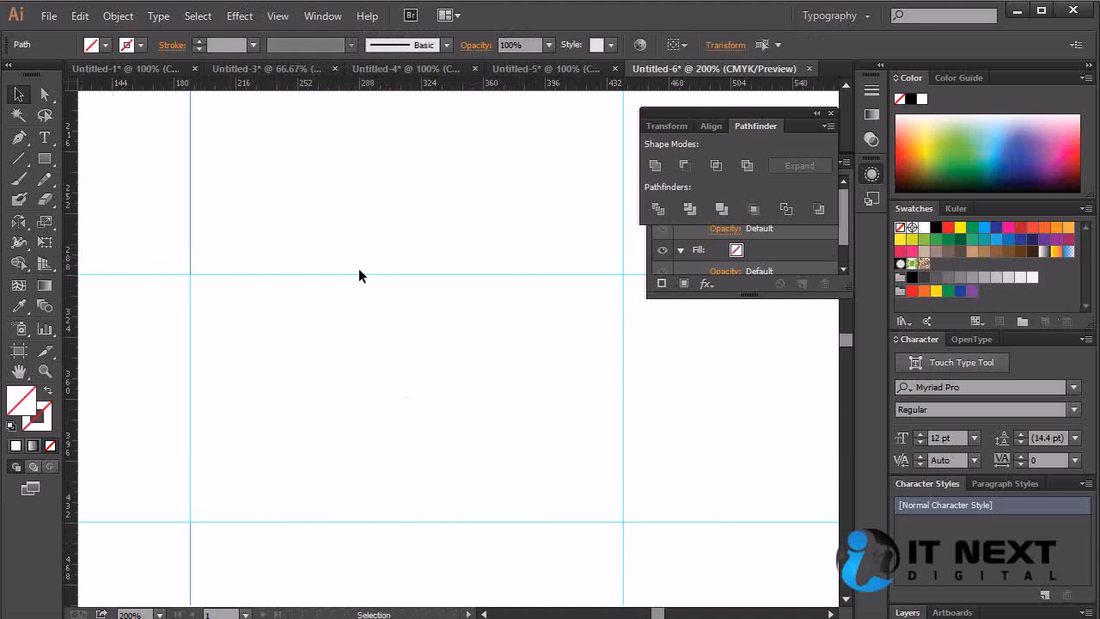
{"action": "left_click", "coordinate": [421, 258]}
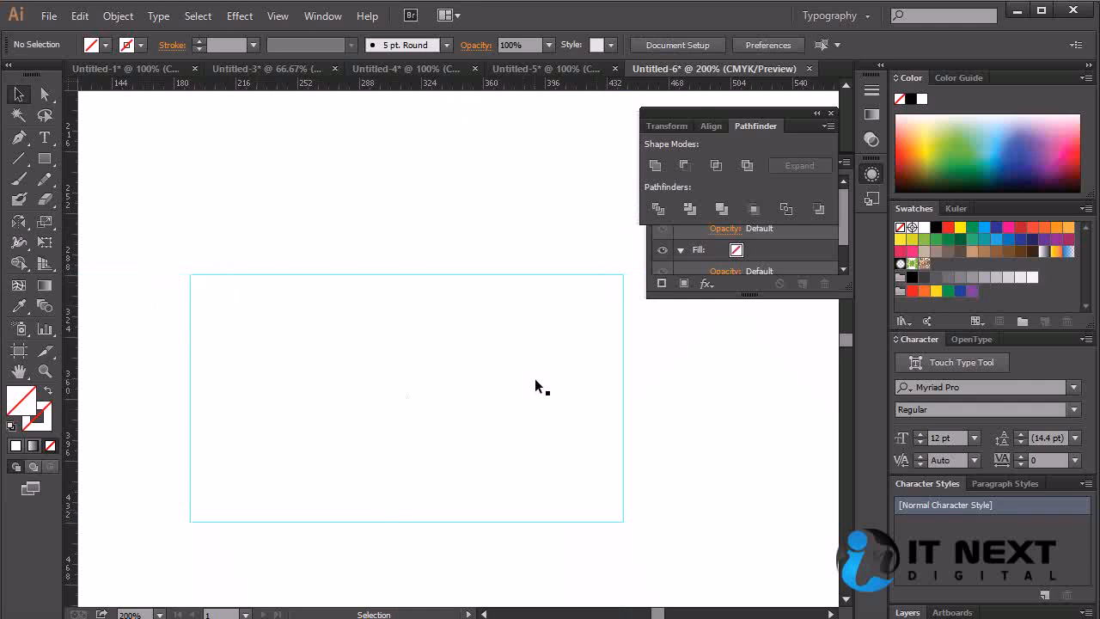
{"action": "key", "text": "ctrl+a"}
{"action": "key", "text": "ctrl+5"}
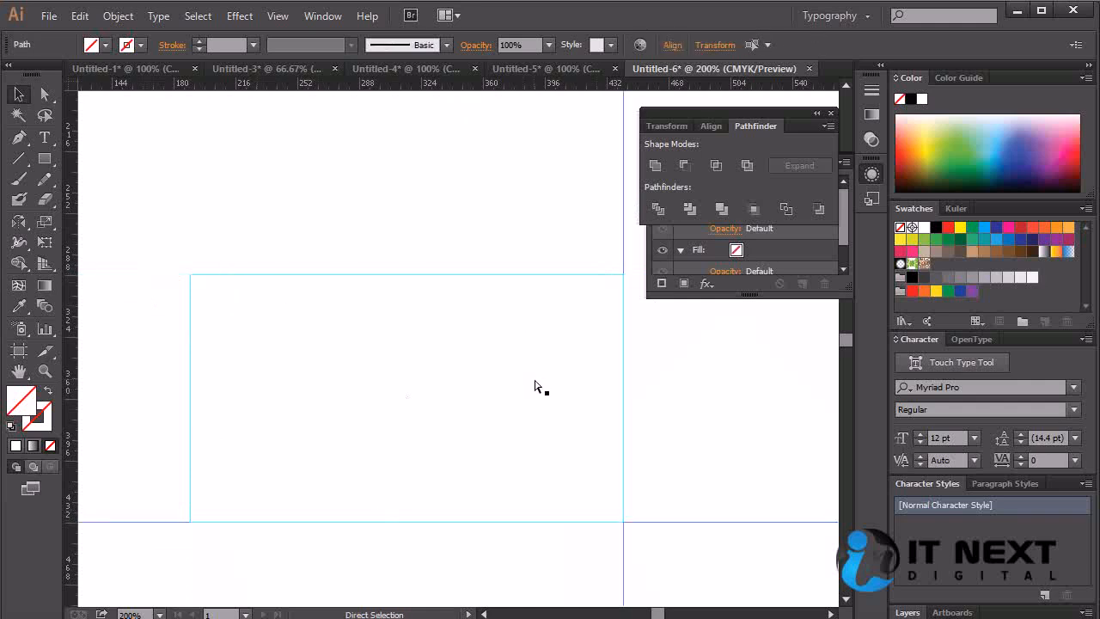
Undo back to the original rectangle with its ruler guides and convert the rectangle into guides
{"action": "key", "text": "ctrl+z"}
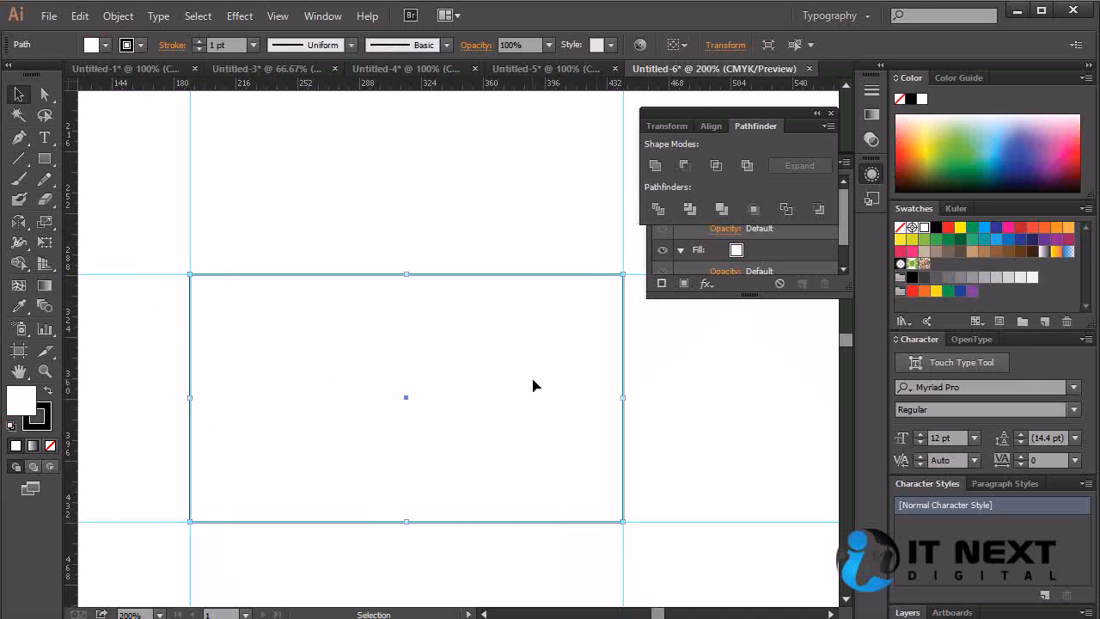
{"action": "key", "text": "ctrl+5"}
{"action": "left_click", "coordinate": [730, 399]}
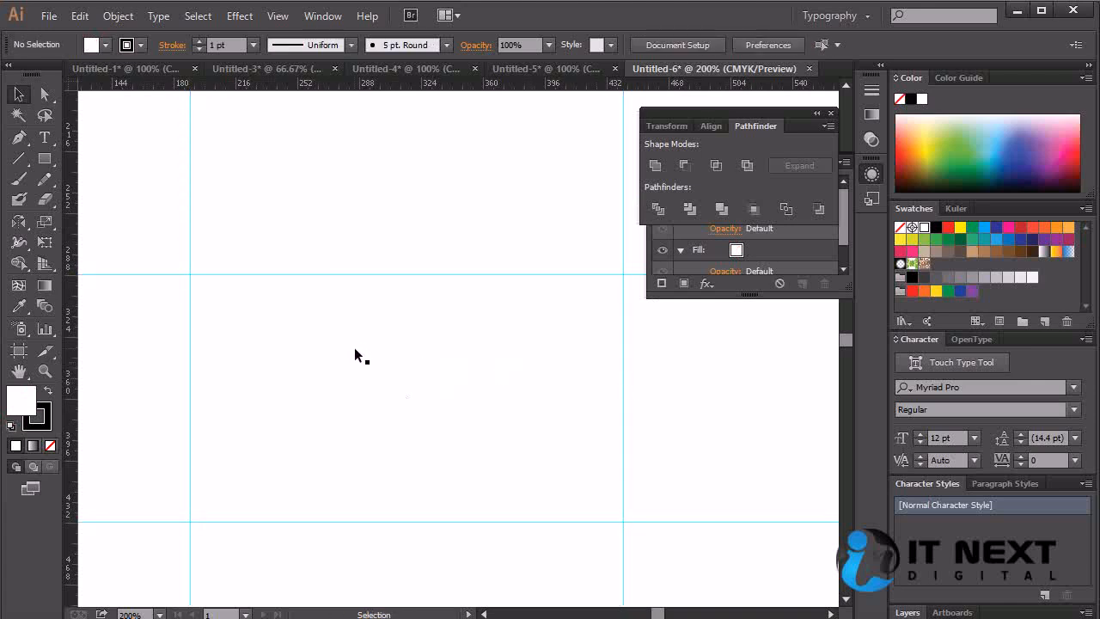
Draw a rectangle across the full width of the guide frame's upper third, with no stroke and a light green fill
{"action": "left_click", "coordinate": [45, 159]}
{"action": "left_click_drag", "start_coordinate": [214, 289], "coordinate": [624, 362]}
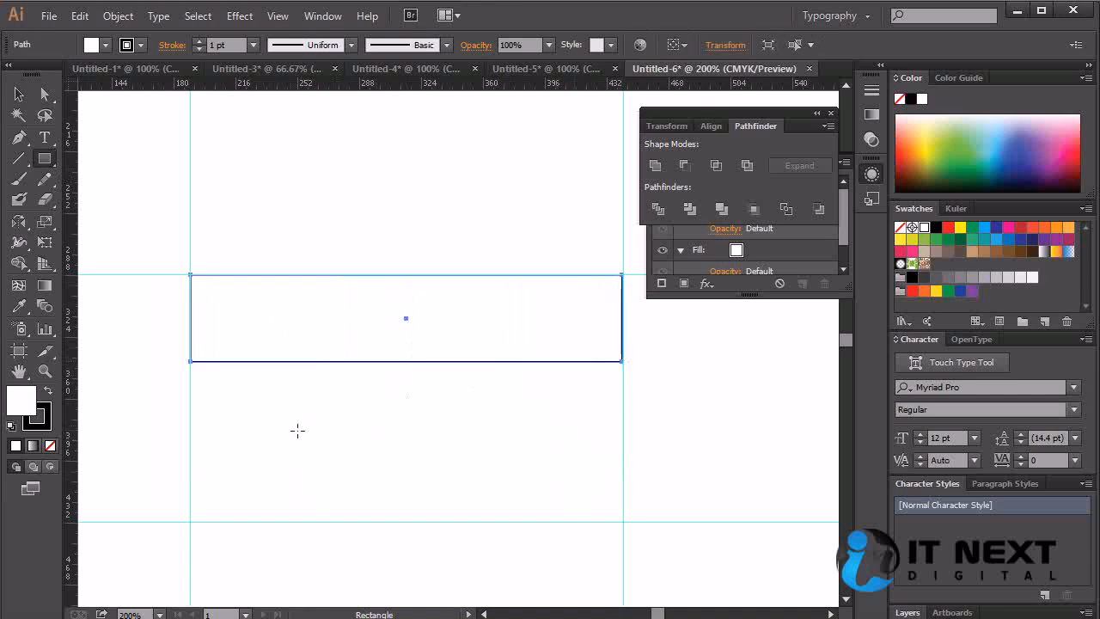
{"action": "left_click", "coordinate": [51, 446]}
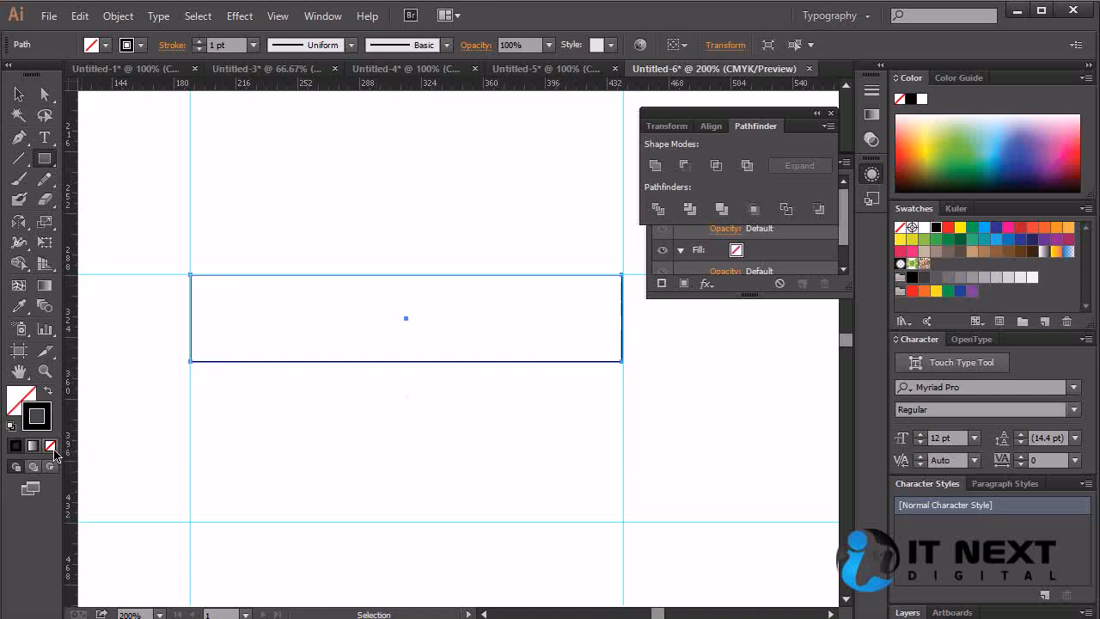
{"action": "left_click", "coordinate": [53, 448]}
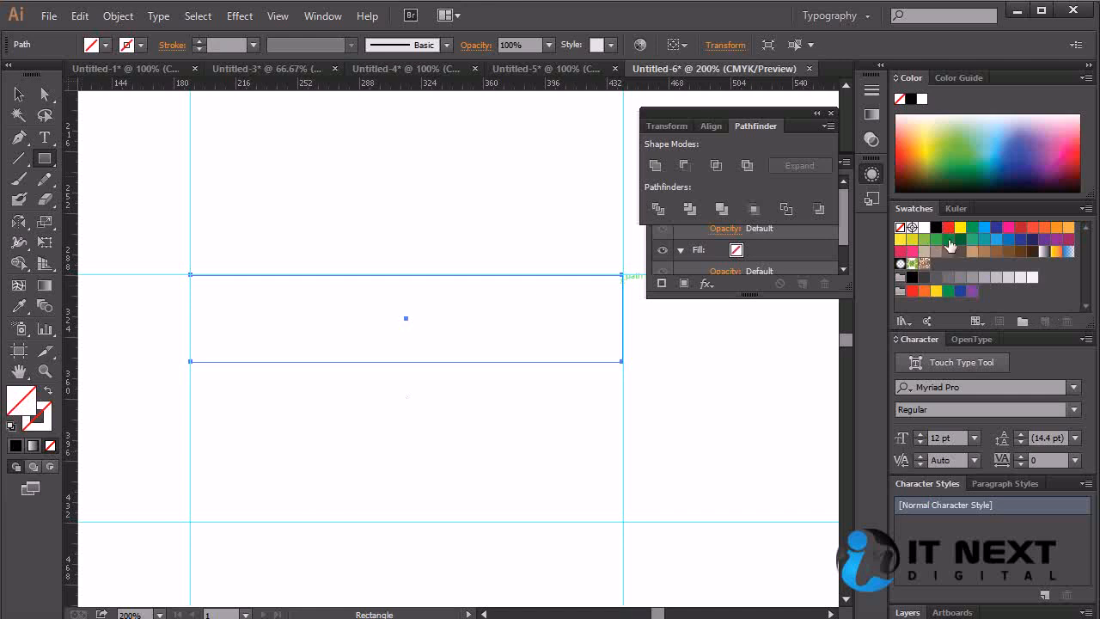
{"action": "left_click", "coordinate": [937, 239]}
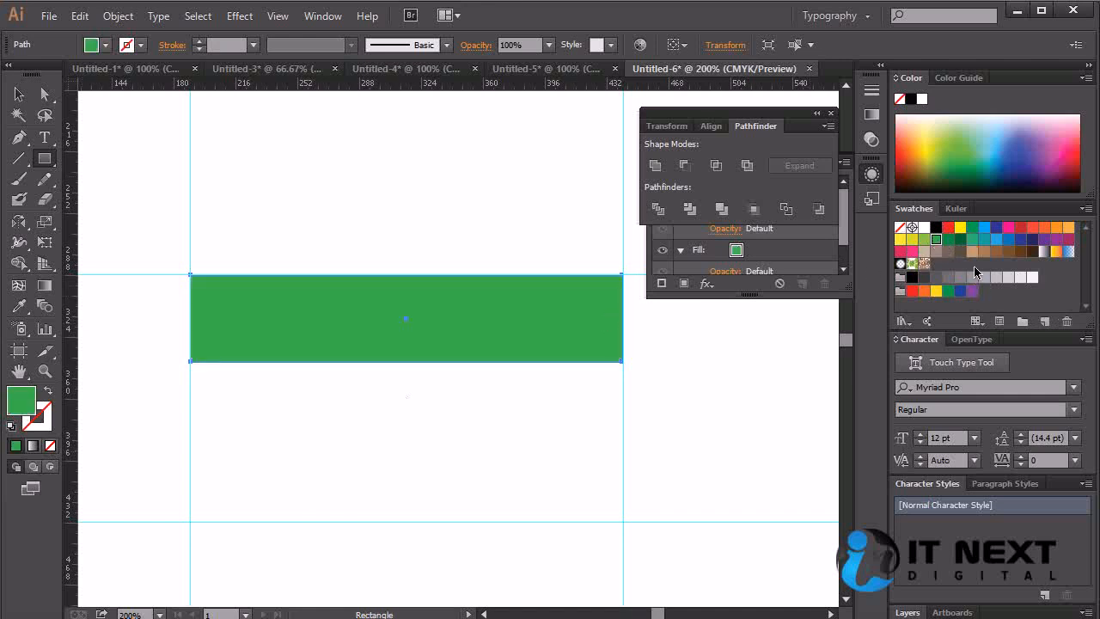
{"action": "left_click", "coordinate": [924, 240]}
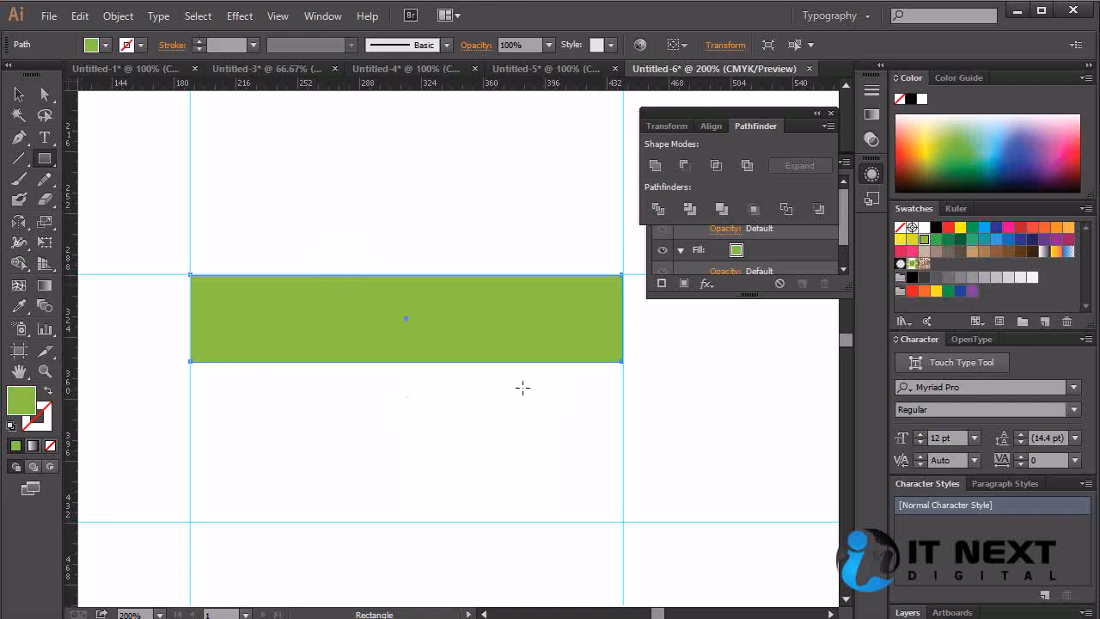
Move the green rectangle's lower-left anchor point straight down to about Y 411.5 pt so its lower edge slants
{"action": "key", "text": "a"}
{"action": "left_click", "coordinate": [290, 216]}
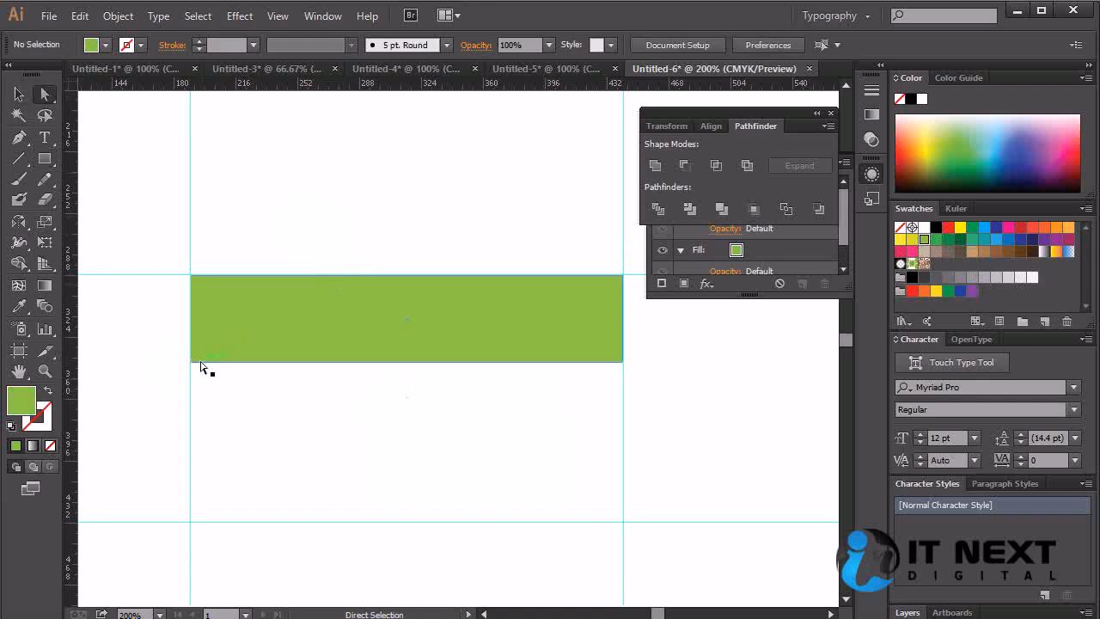
{"action": "left_click", "coordinate": [192, 362]}
{"action": "left_click_drag", "start_coordinate": [192, 368], "coordinate": [191, 486]}
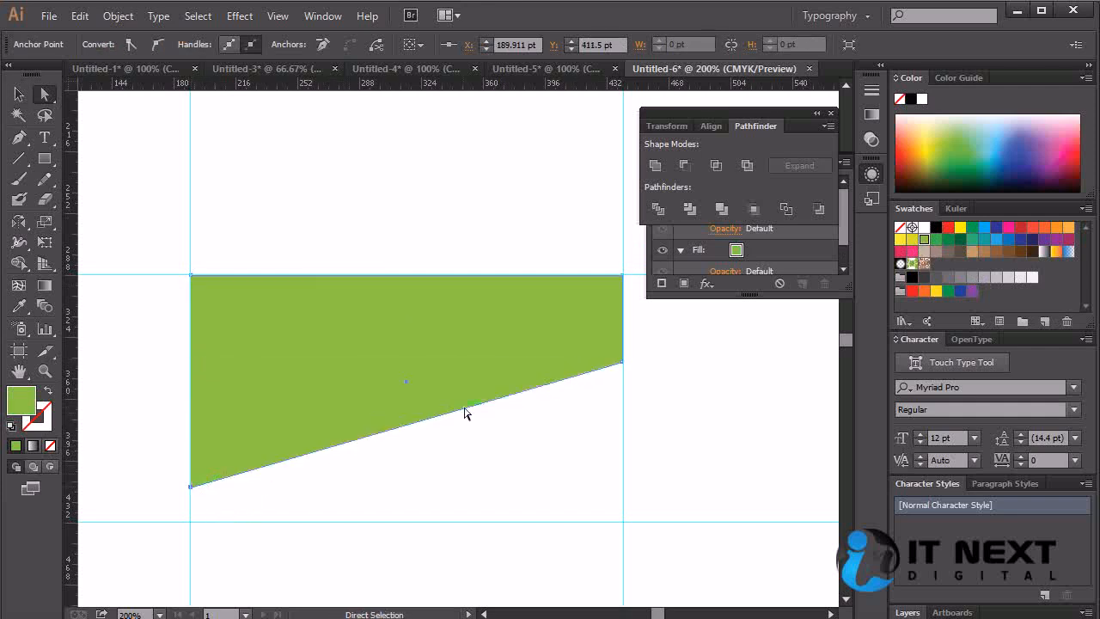
Add an anchor point near the middle of the green shape's slanted lower edge
{"action": "key", "text": "o"}
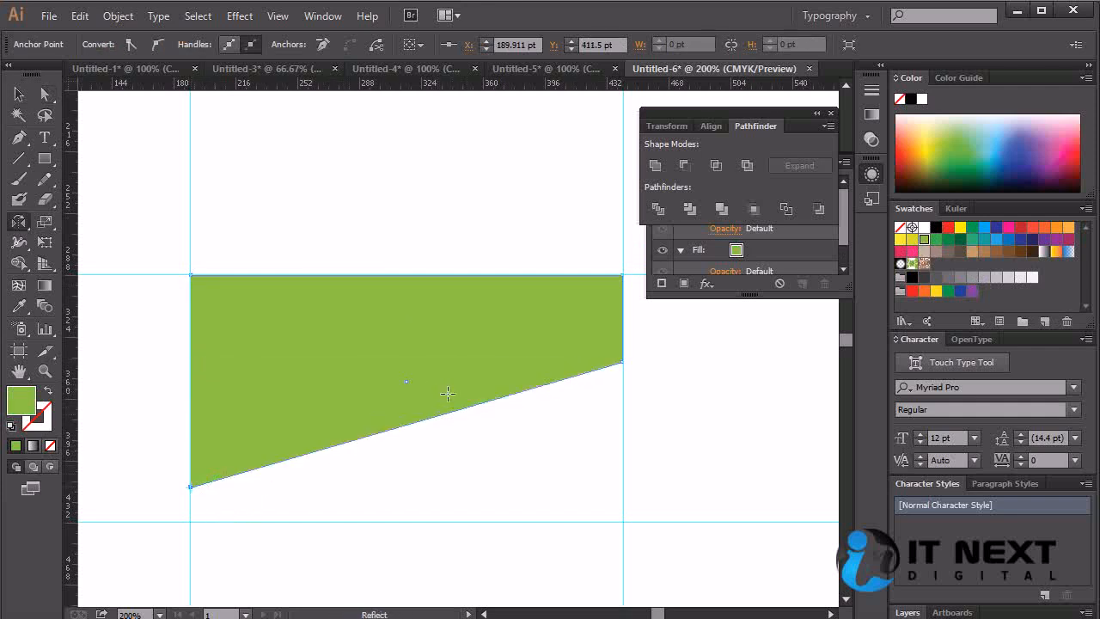
{"action": "key", "text": "plus"}
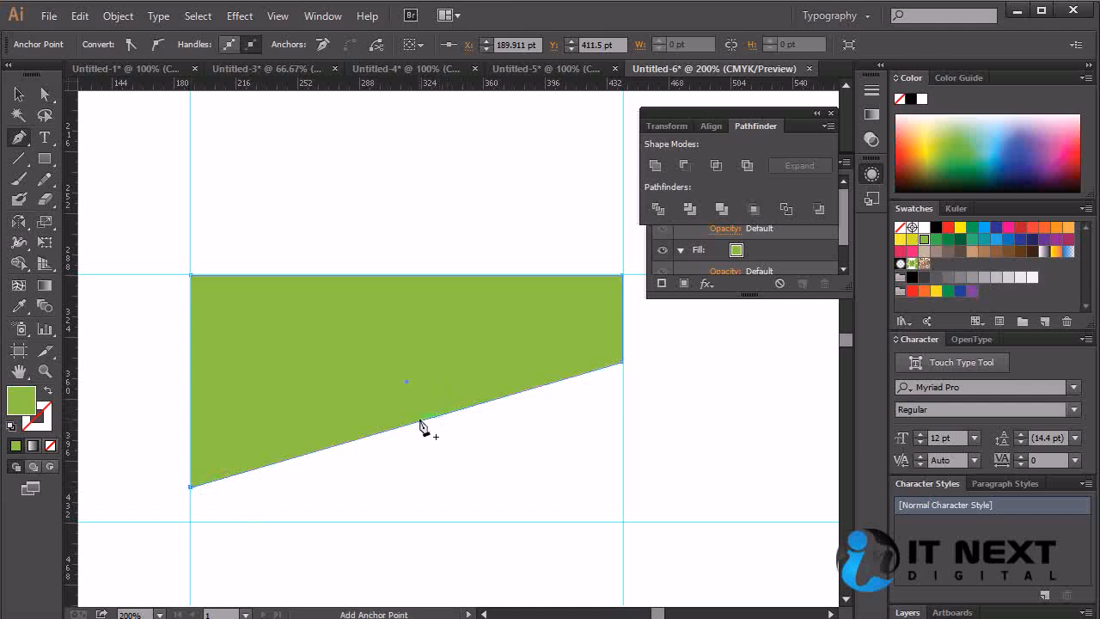
{"action": "left_click", "coordinate": [420, 422]}
{"action": "key", "text": "minus"}
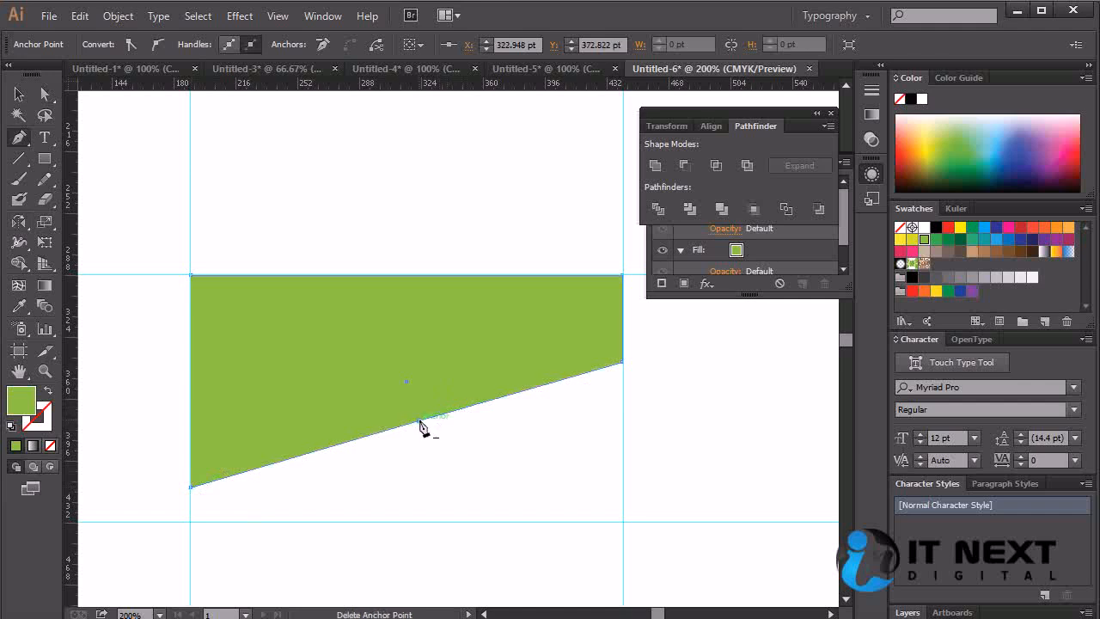
Move the new anchor point to about X 306 pt, Y 334.5 pt and extend its handles to curve the green shape's lower edge
{"action": "key", "text": "a"}
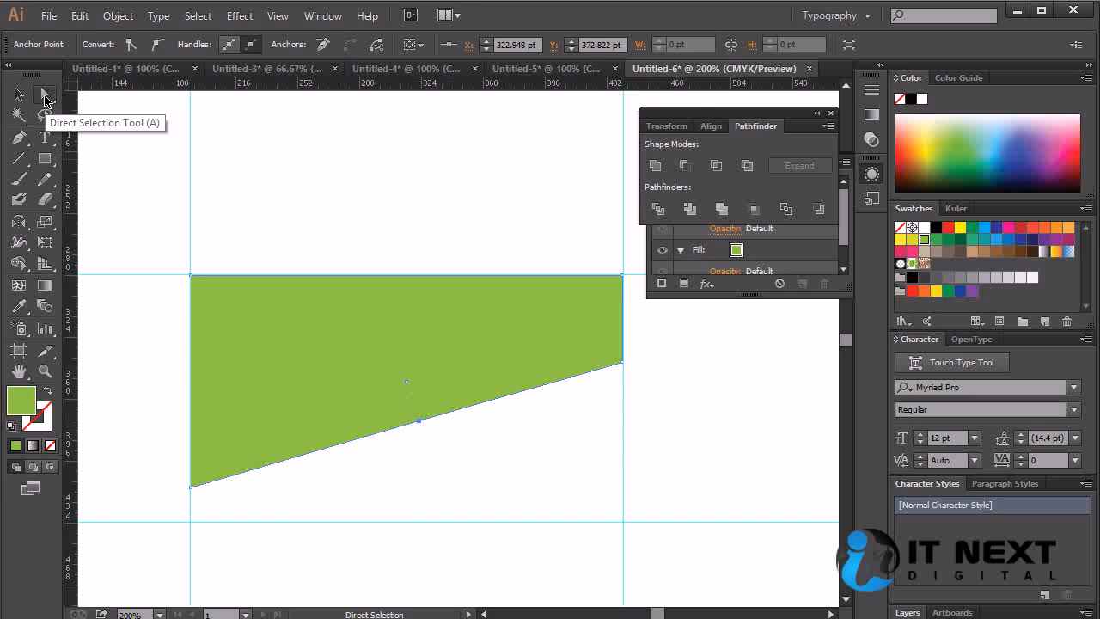
{"action": "left_click", "coordinate": [24, 142]}
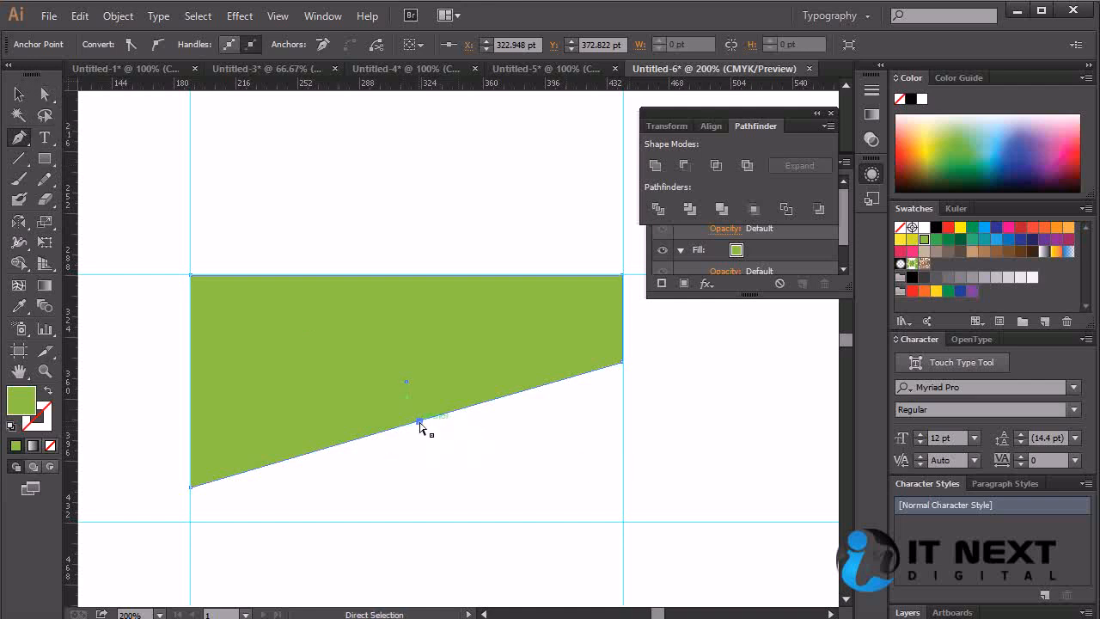
{"action": "left_click_drag", "start_coordinate": [419, 421], "coordinate": [220, 415]}
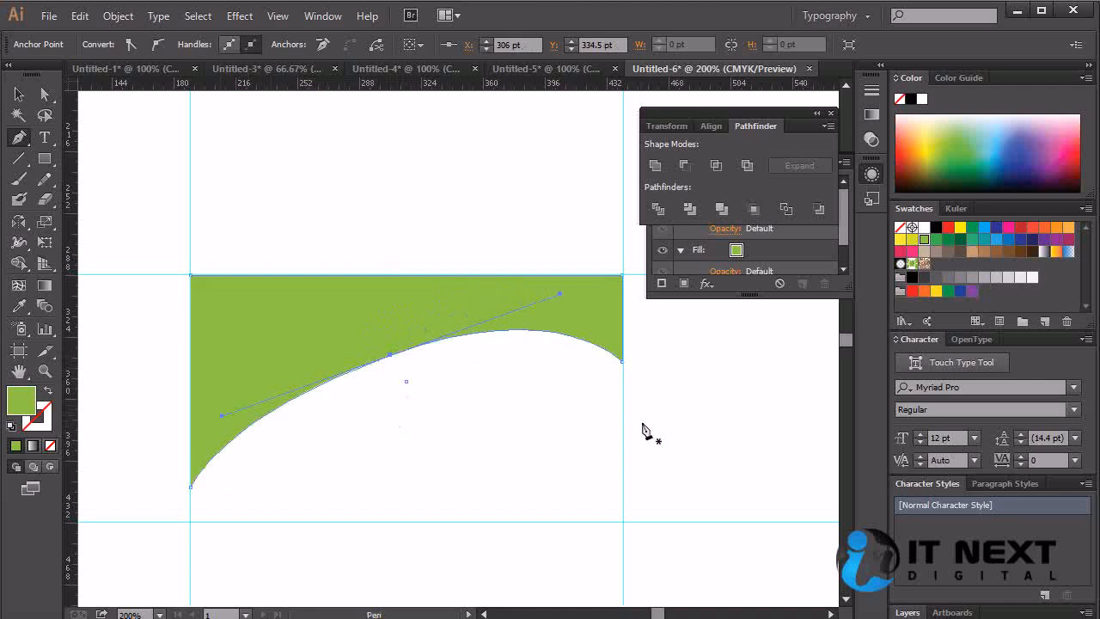
{"action": "left_click", "coordinate": [19, 93]}
{"action": "left_click", "coordinate": [397, 192]}
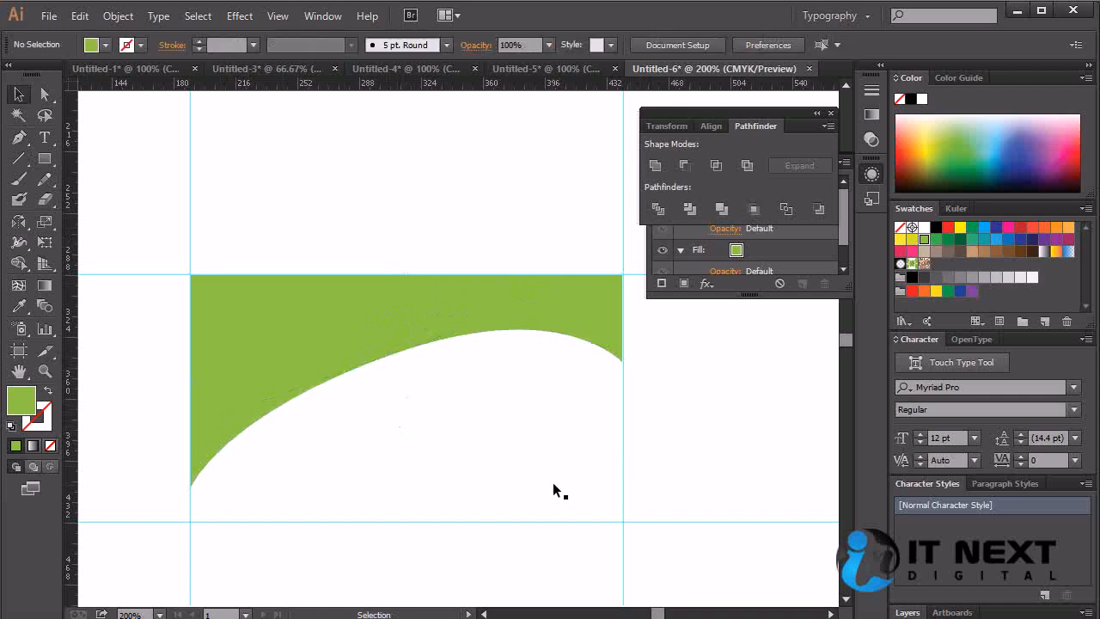
{"action": "left_click", "coordinate": [290, 352]}
{"action": "left_click", "coordinate": [412, 157]}
{"action": "left_click", "coordinate": [361, 323]}
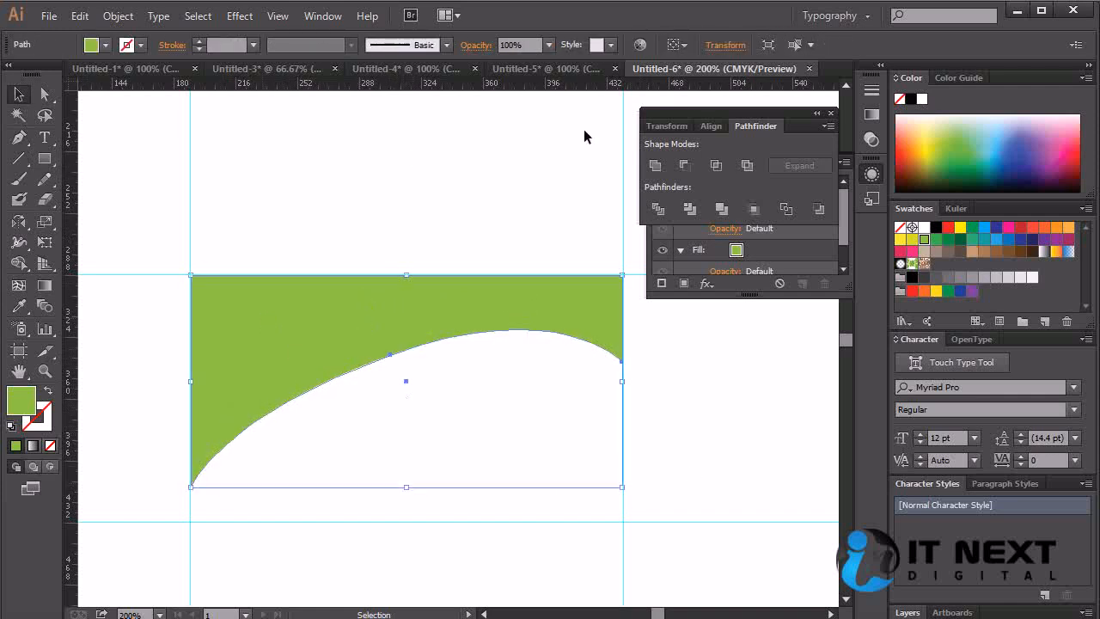
Copy the complete GREENKISS logo from the Untitled-5 document and paste it into Untitled-6
{"action": "left_click", "coordinate": [543, 71]}
{"action": "key", "text": "space"}
{"action": "left_click_drag", "start_coordinate": [656, 407], "coordinate": [601, 355]}
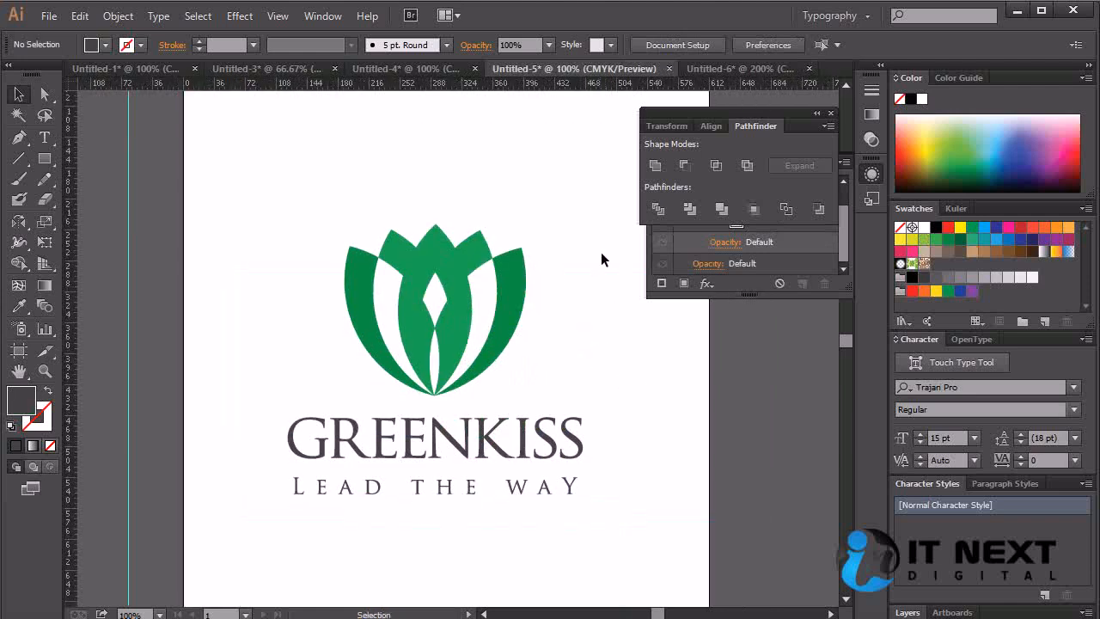
{"action": "left_click_drag", "start_coordinate": [596, 230], "coordinate": [254, 547]}
{"action": "key", "text": "ctrl+Tab"}
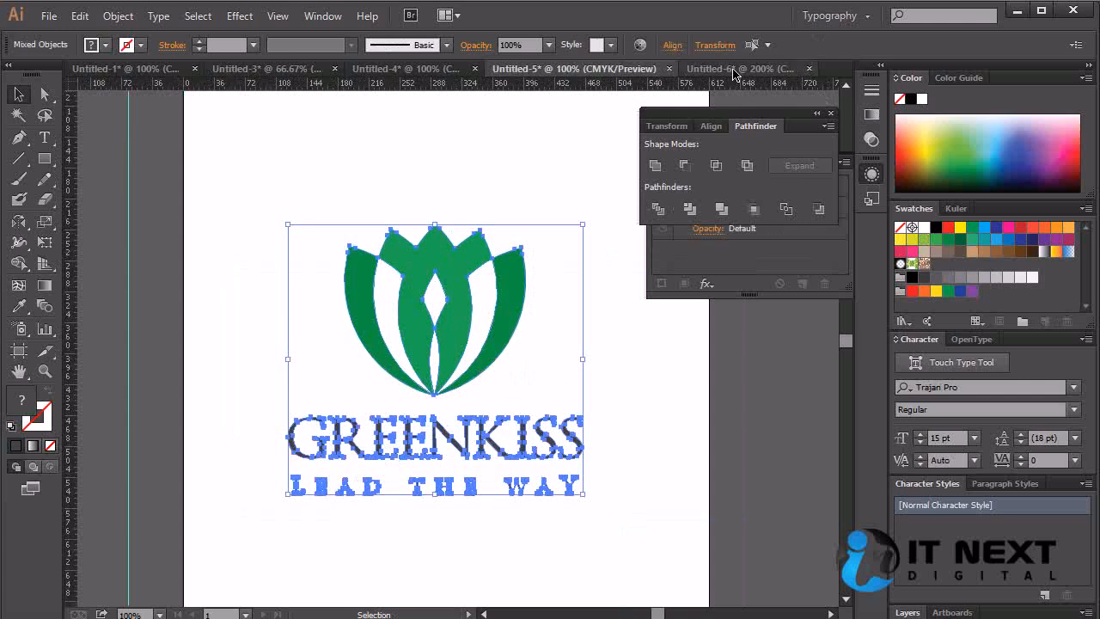
{"action": "key", "text": "ctrl+v"}
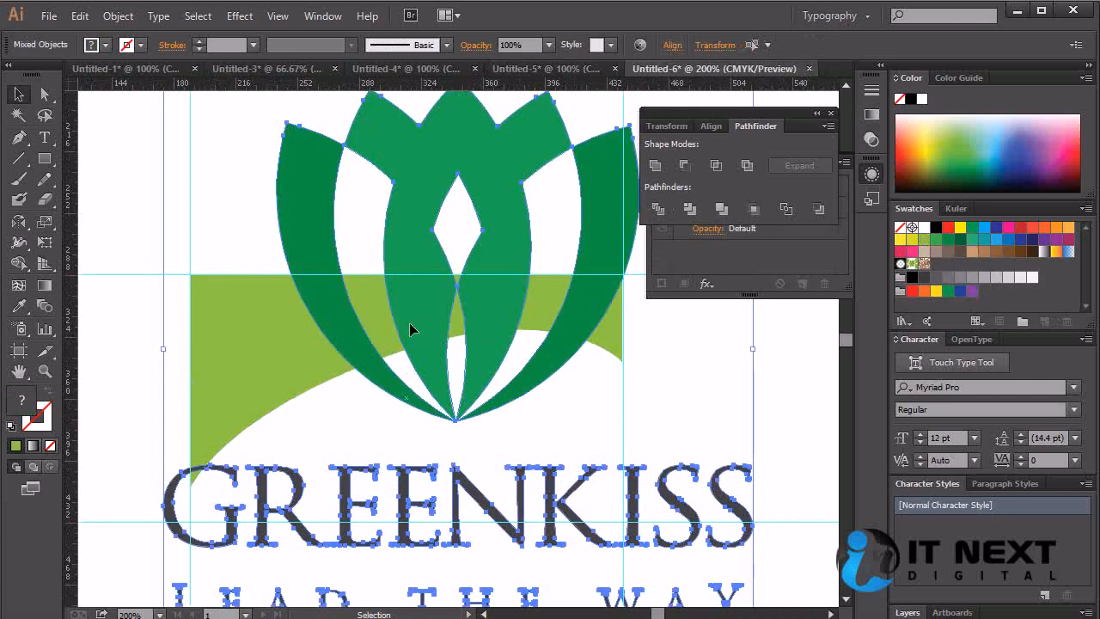
Scale the pasted logo down to about a quarter of the card's width and place it inside the green shape's upper-left area
{"action": "left_click_drag", "start_coordinate": [299, 171], "coordinate": [342, 273]}
{"action": "left_click_drag", "start_coordinate": [209, 189], "coordinate": [595, 542]}
{"action": "left_click_drag", "start_coordinate": [746, 572], "coordinate": [457, 258]}
{"action": "left_click_drag", "start_coordinate": [510, 224], "coordinate": [422, 300]}
{"action": "left_click_drag", "start_coordinate": [391, 333], "coordinate": [295, 310]}
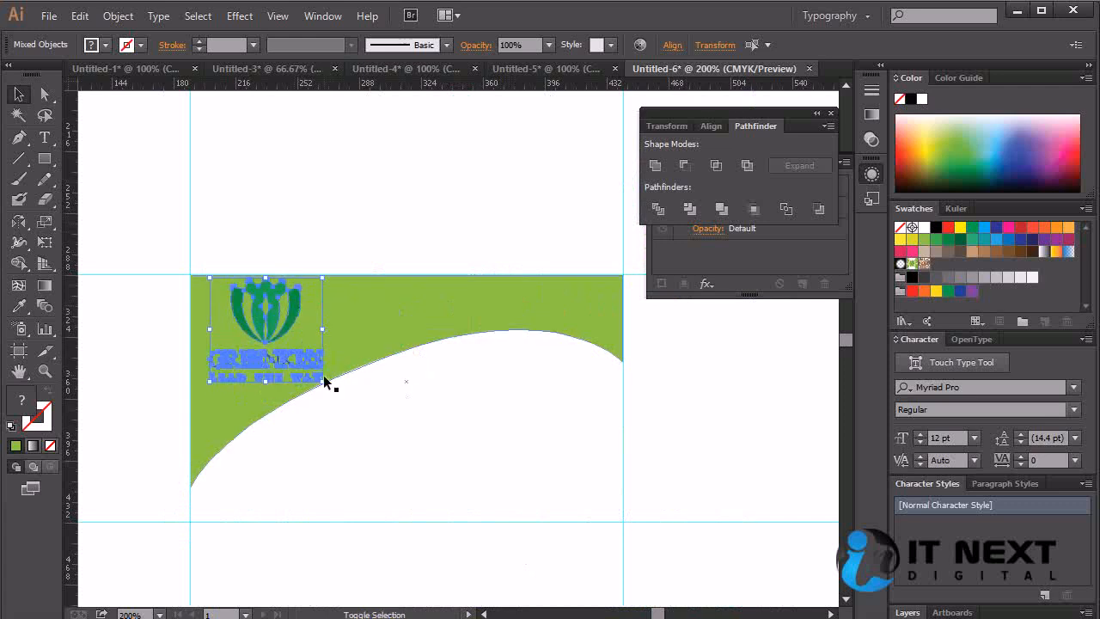
{"action": "left_click_drag", "start_coordinate": [325, 382], "coordinate": [307, 366]}
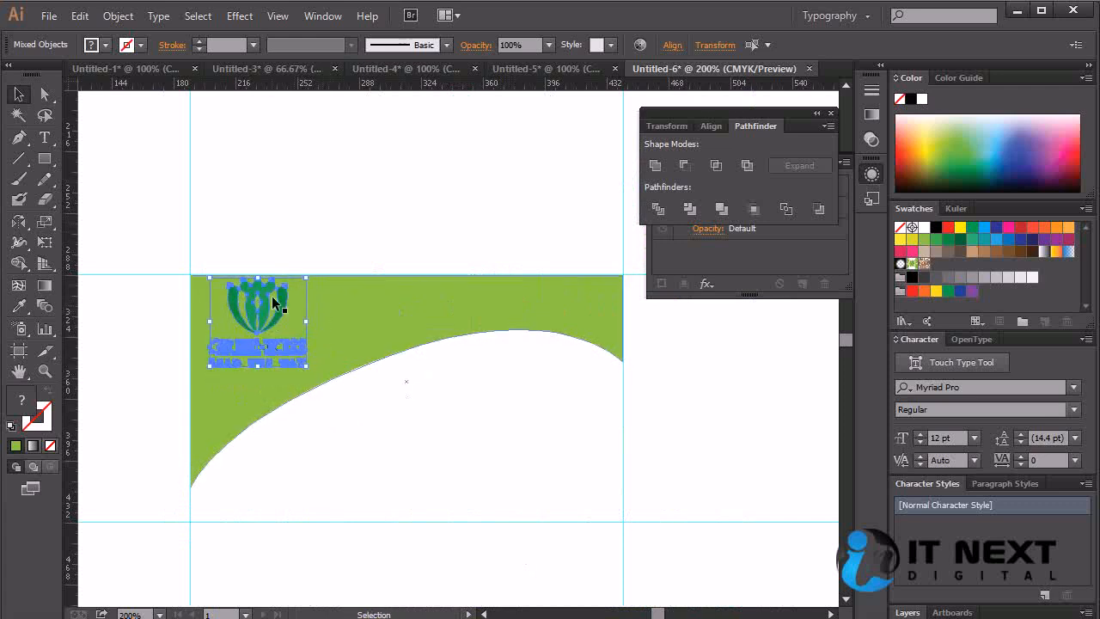
{"action": "mouse_move", "coordinate": [267, 294]}
{"action": "left_mouse_down"}
{"action": "mouse_move", "coordinate": [210, 292]}
{"action": "mouse_move", "coordinate": [277, 302]}
{"action": "mouse_move", "coordinate": [267, 306]}
{"action": "left_mouse_up"}
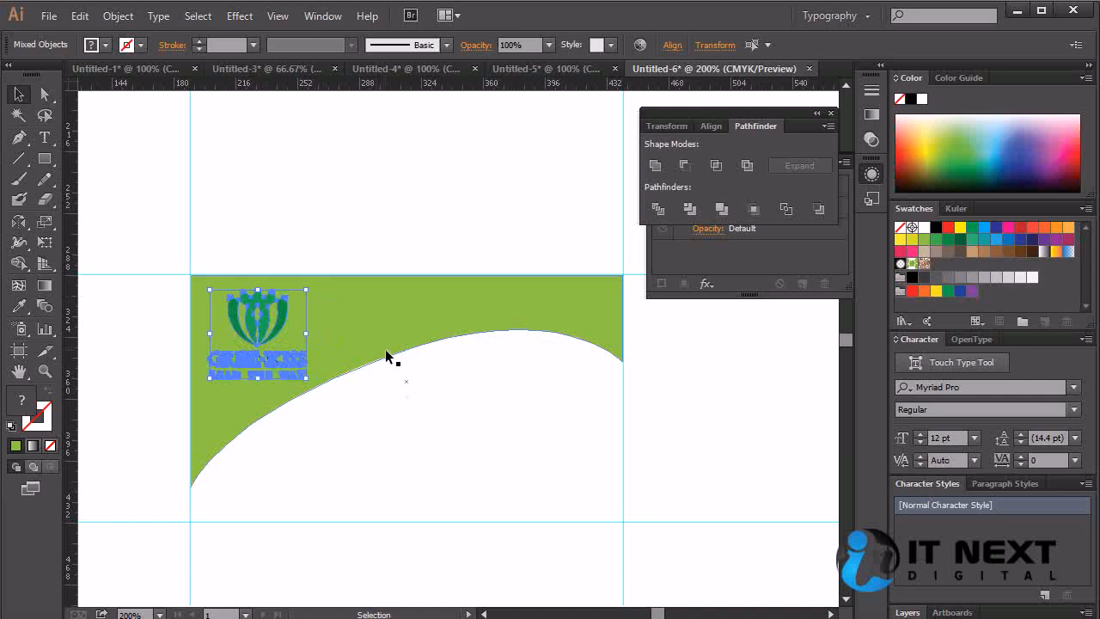
{"action": "left_click", "coordinate": [406, 232]}
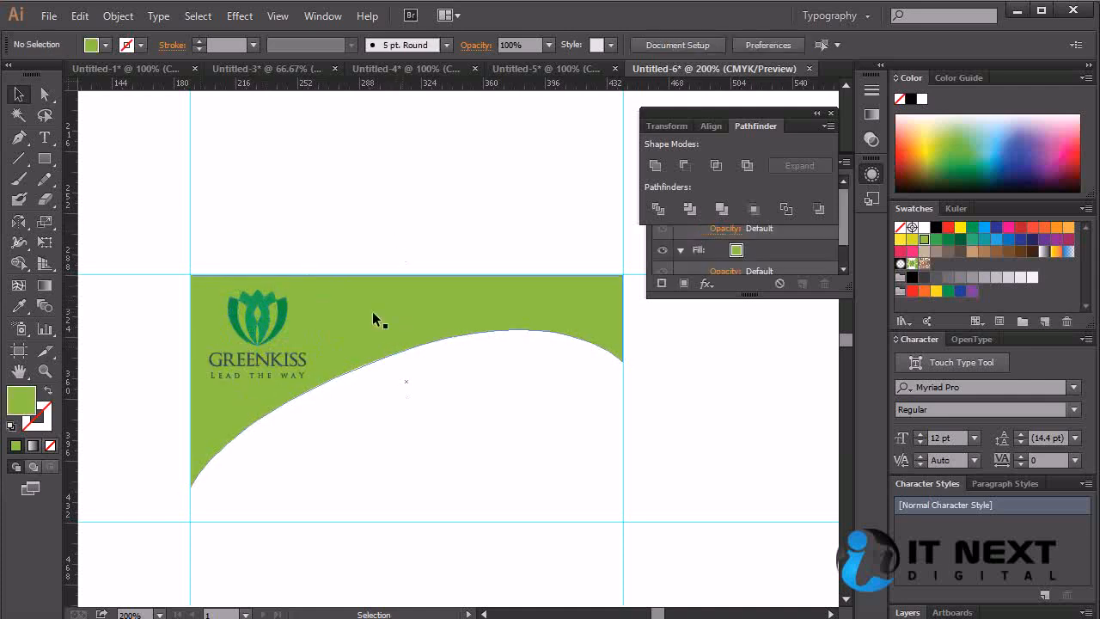
Change the logo's lotus symbol fill to white (ffffff)
{"action": "left_click", "coordinate": [256, 309]}
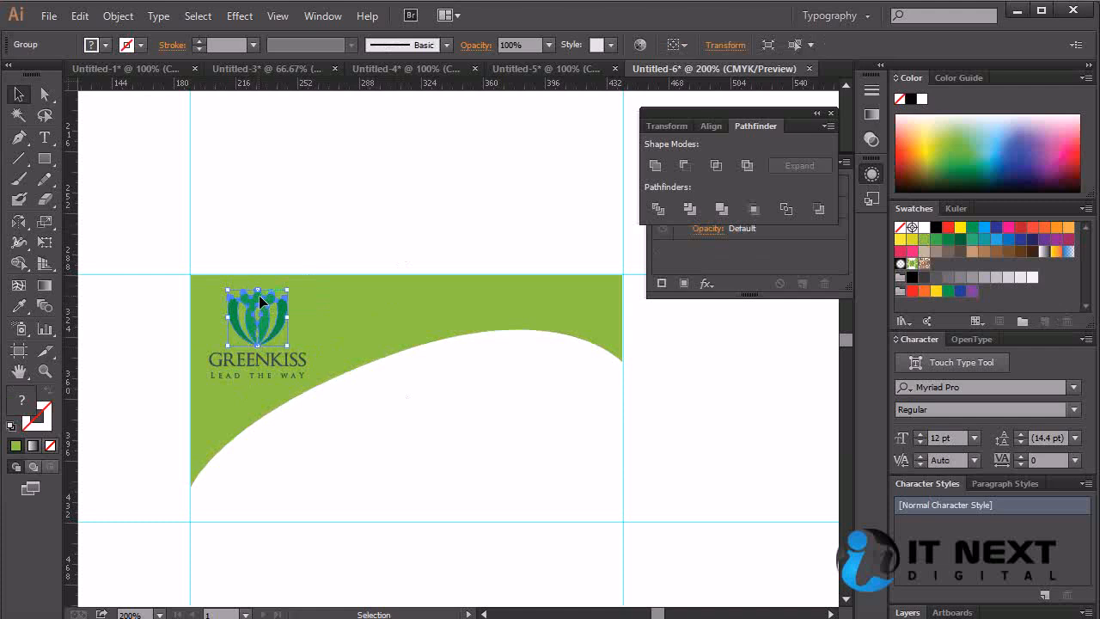
{"action": "double_click", "coordinate": [21, 408]}
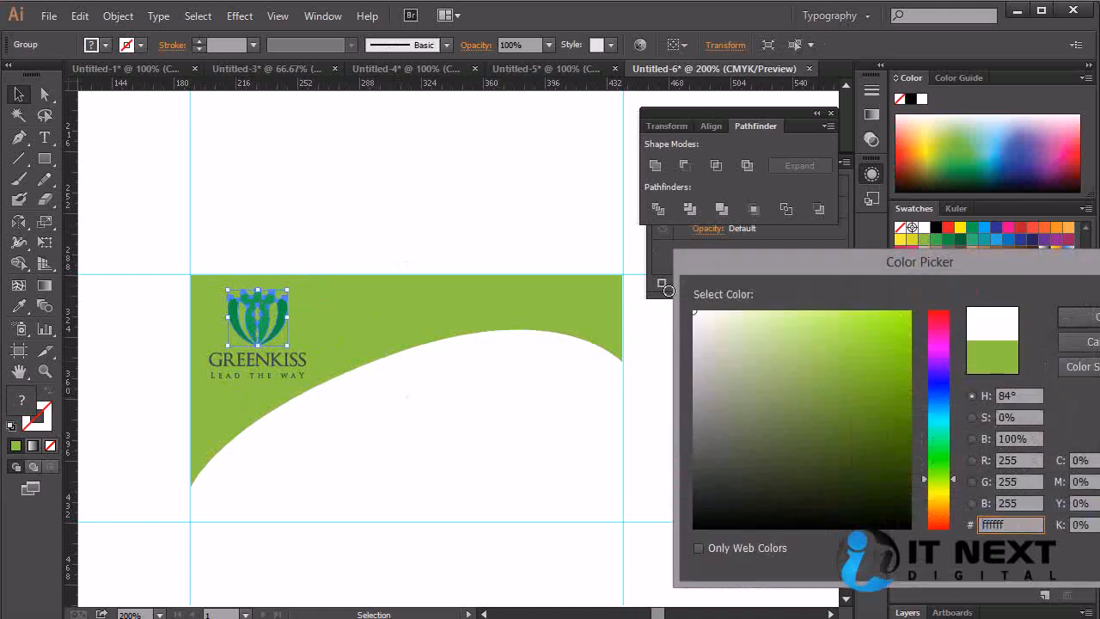
{"action": "left_click", "coordinate": [702, 309]}
{"action": "left_click_drag", "start_coordinate": [701, 309], "coordinate": [688, 303]}
{"action": "left_click", "coordinate": [1078, 316]}
{"action": "left_click", "coordinate": [409, 188]}
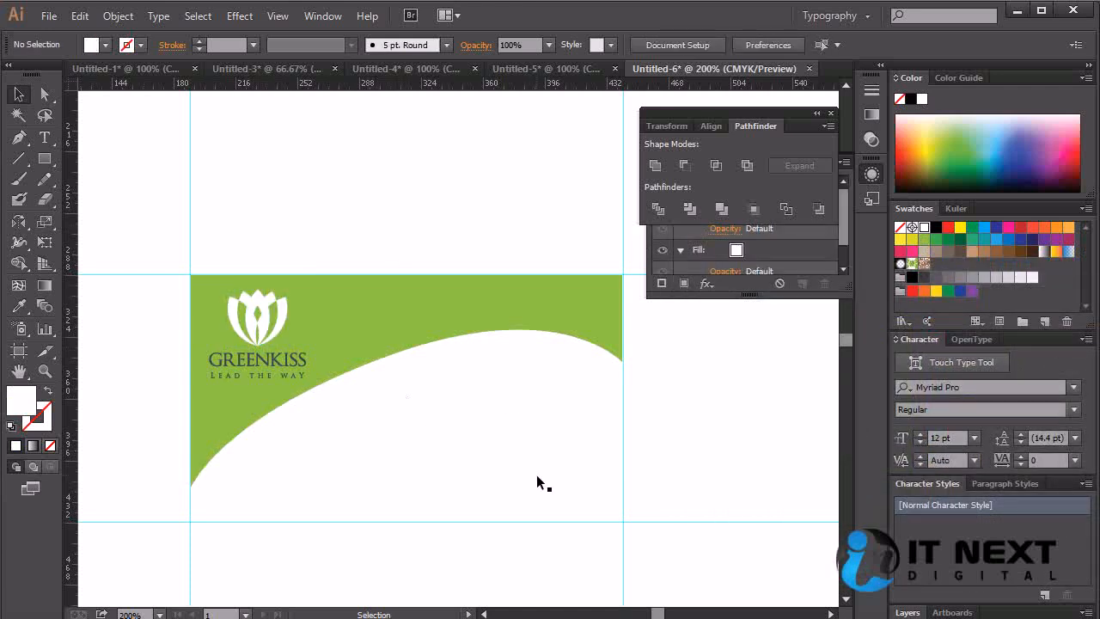
Change the fill of both the GREENKISS name and the tagline beneath it to white (ffffff)
{"action": "left_click", "coordinate": [268, 361]}
{"action": "left_click", "coordinate": [435, 456]}
{"action": "left_click", "coordinate": [296, 376]}
{"action": "left_click", "coordinate": [280, 364], "text": "shift"}
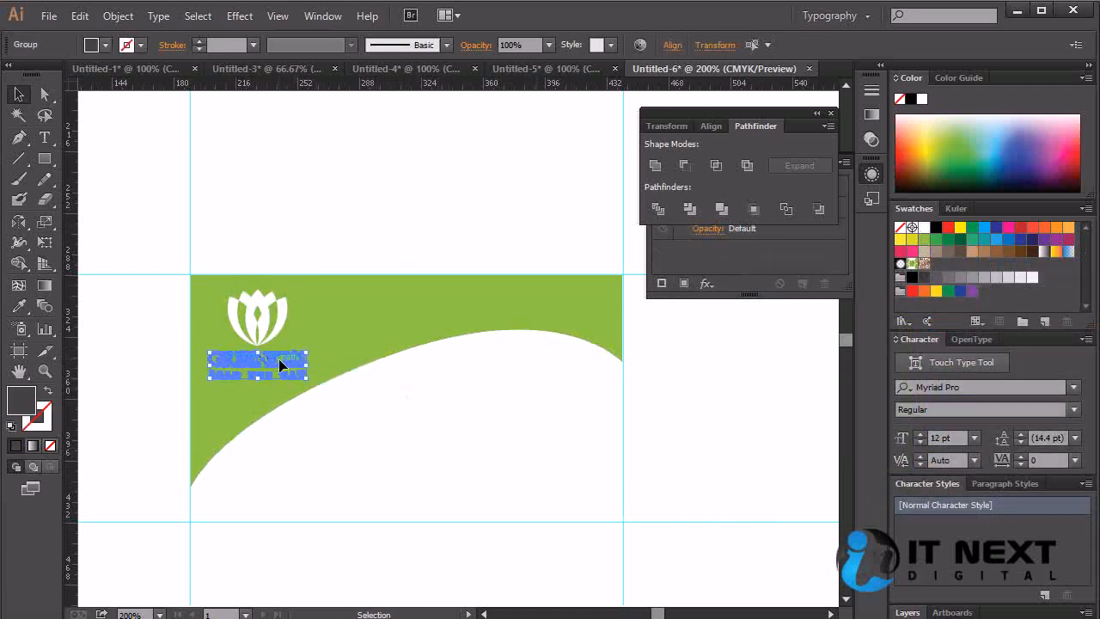
{"action": "double_click", "coordinate": [26, 410]}
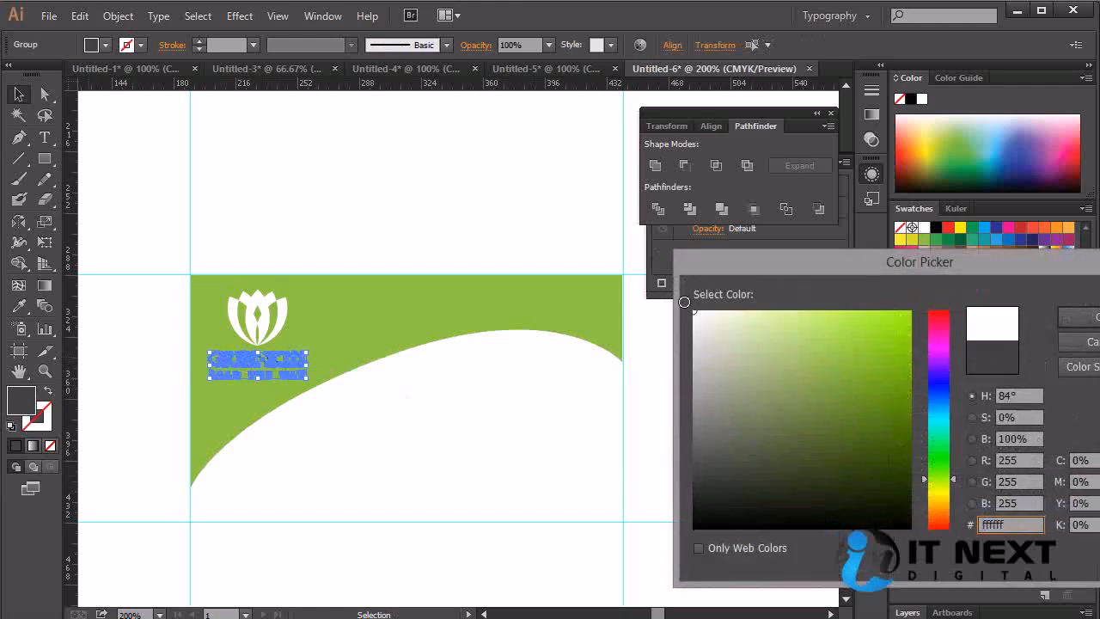
{"action": "left_click", "coordinate": [1078, 316]}
{"action": "left_click", "coordinate": [531, 452]}
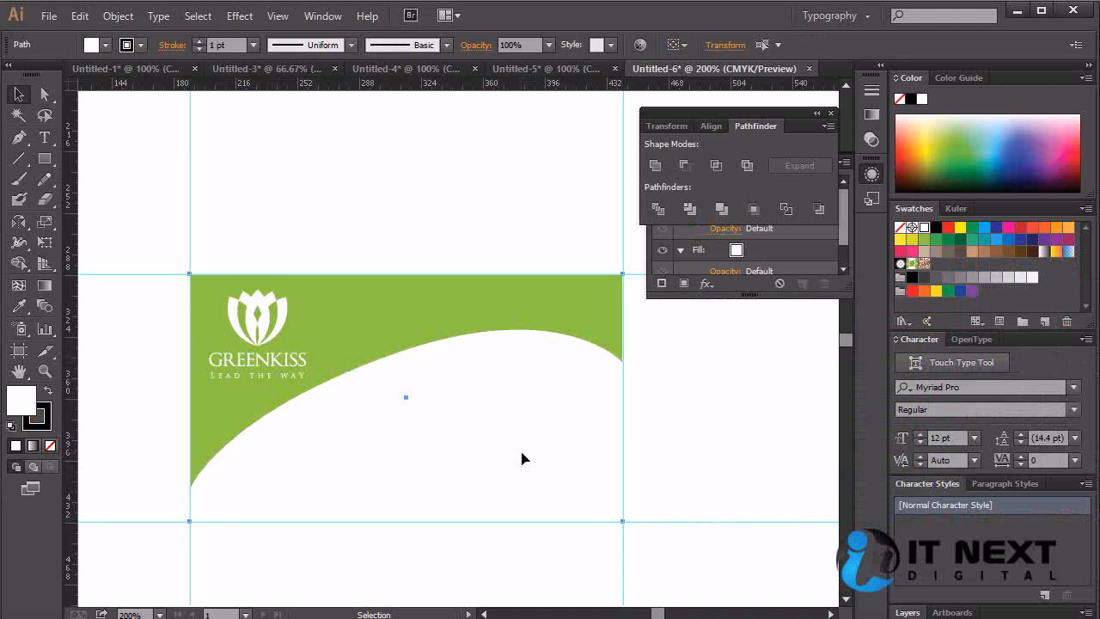
Apply the white fill once more to the "Lead the way" tagline only
{"action": "key", "text": "ctrl+plus"}
{"action": "left_click_drag", "start_coordinate": [478, 454], "coordinate": [611, 442]}
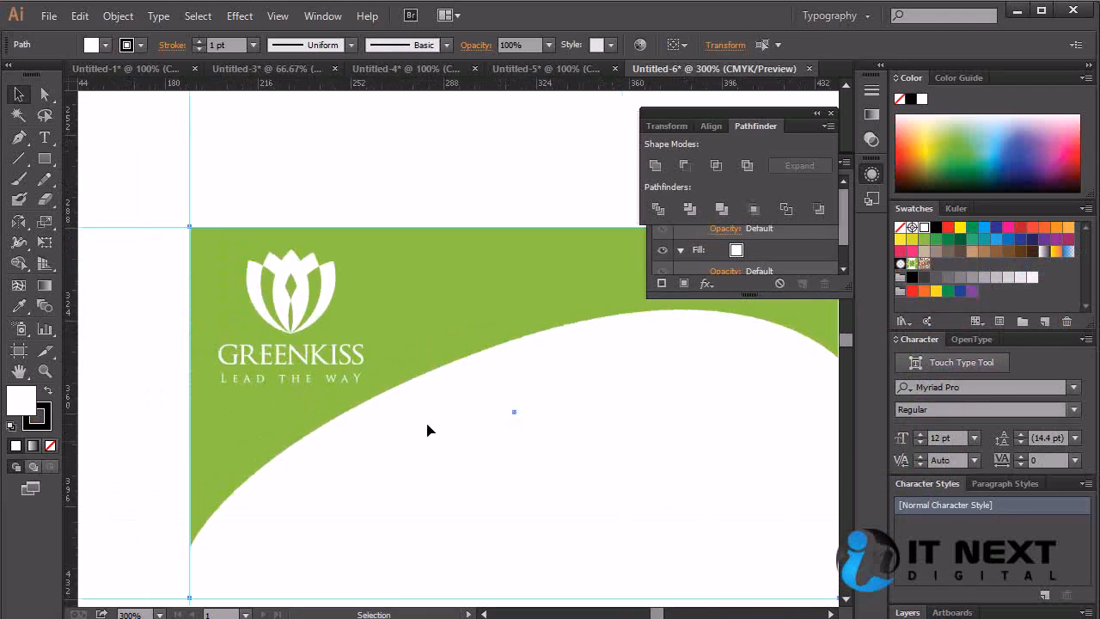
{"action": "left_click", "coordinate": [346, 379]}
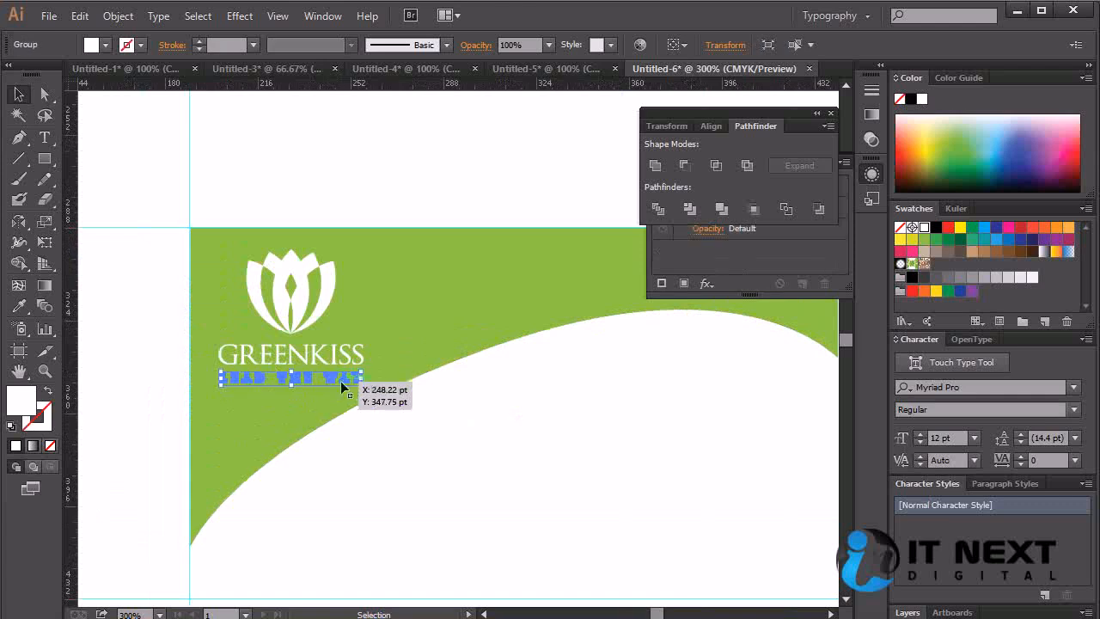
{"action": "double_click", "coordinate": [18, 401]}
{"action": "left_click", "coordinate": [1078, 317]}
{"action": "left_click", "coordinate": [605, 468]}
Hide the floating Pathfinder and Appearance panels that cover part of the card
{"action": "left_click_drag", "start_coordinate": [694, 454], "coordinate": [589, 498]}
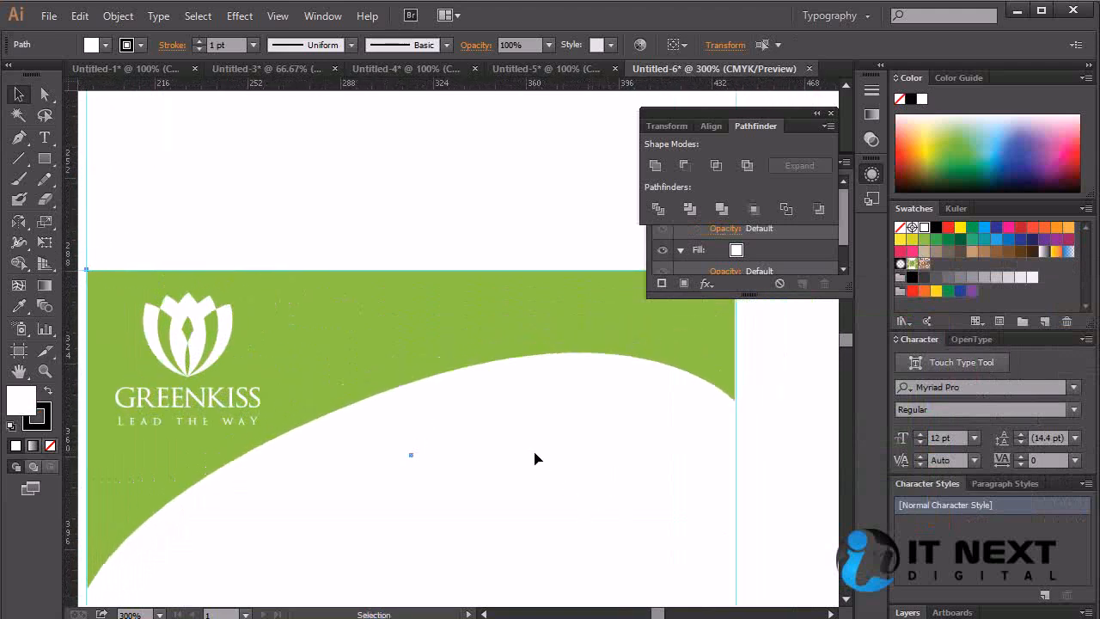
{"action": "left_click_drag", "start_coordinate": [535, 458], "coordinate": [557, 397]}
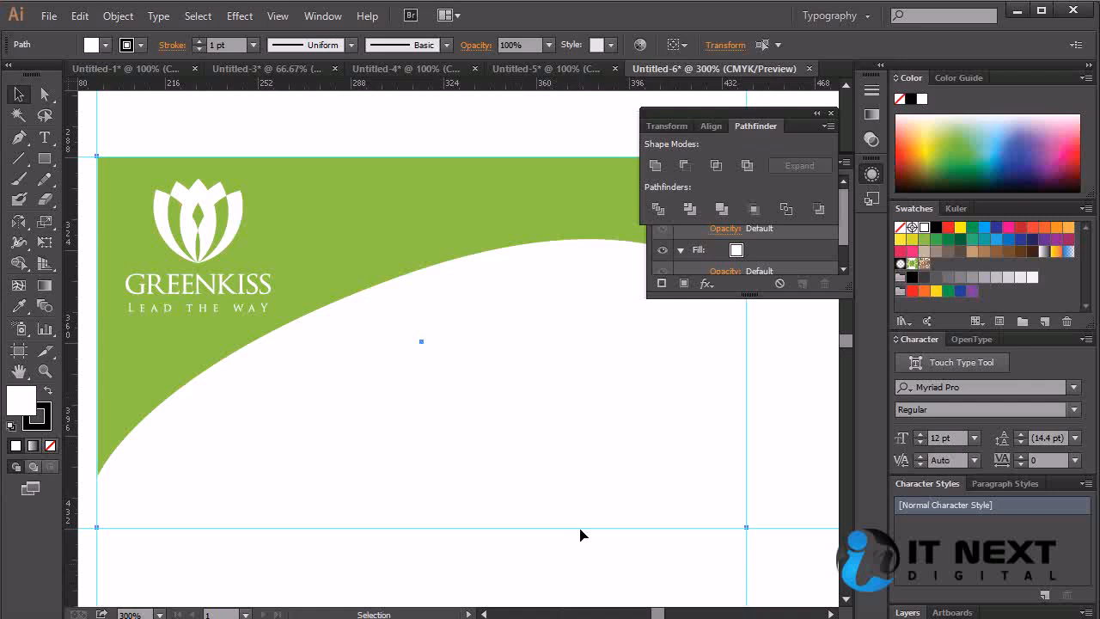
{"action": "key", "text": "ctrl+shift+F9"}
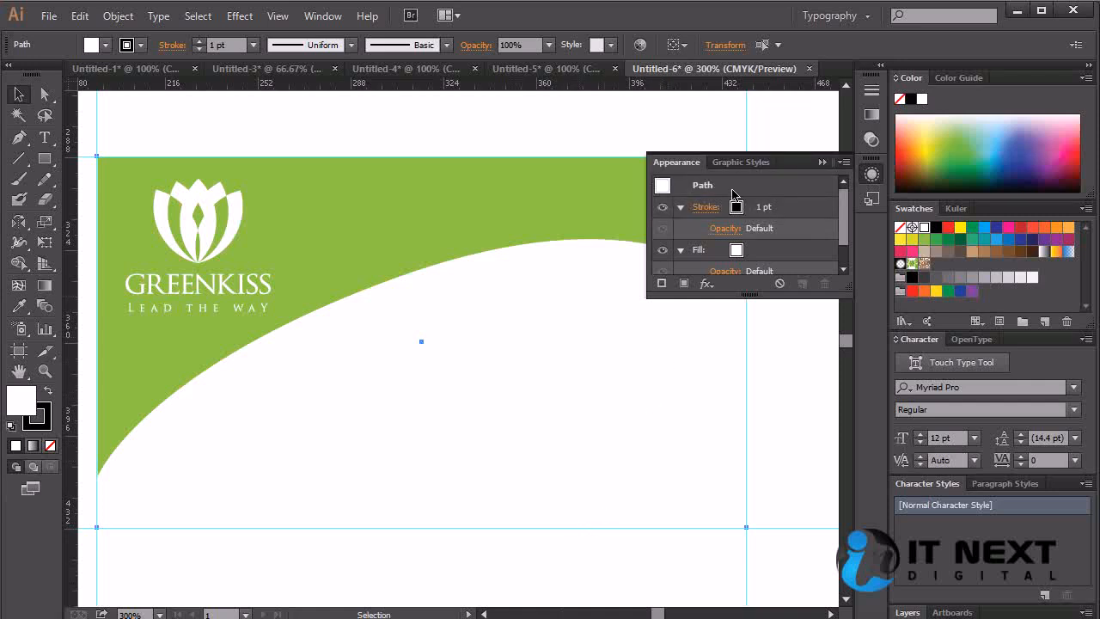
{"action": "key", "text": "shift+F6"}
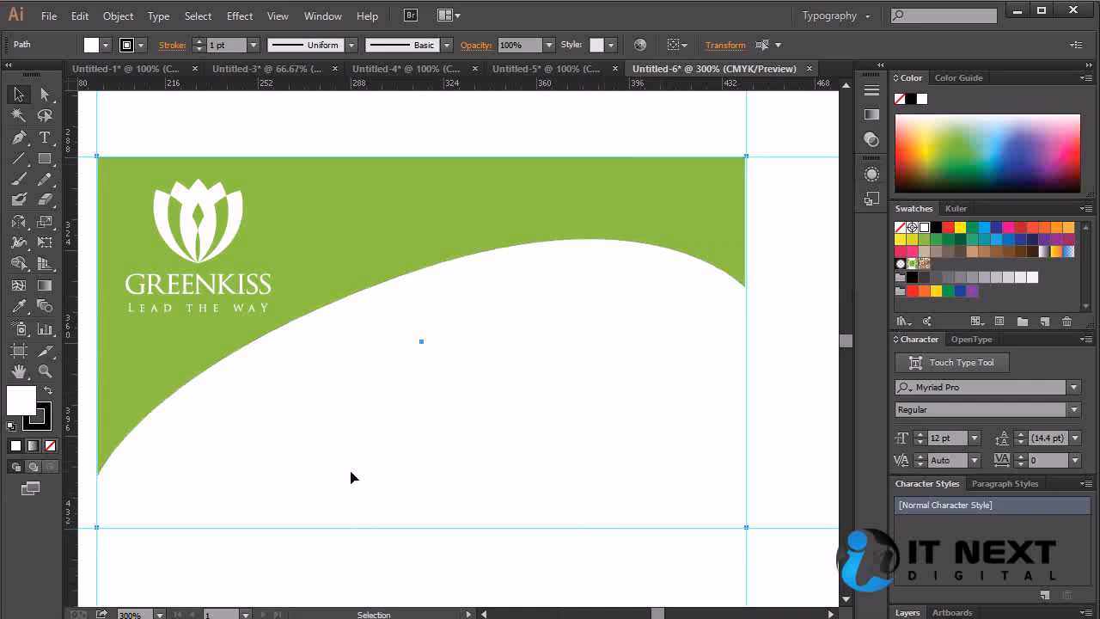
Draw a rectangle covering the entire guide frame and send it behind the green shape and logo
{"action": "left_click", "coordinate": [45, 159]}
{"action": "left_click_drag", "start_coordinate": [97, 158], "coordinate": [746, 527]}
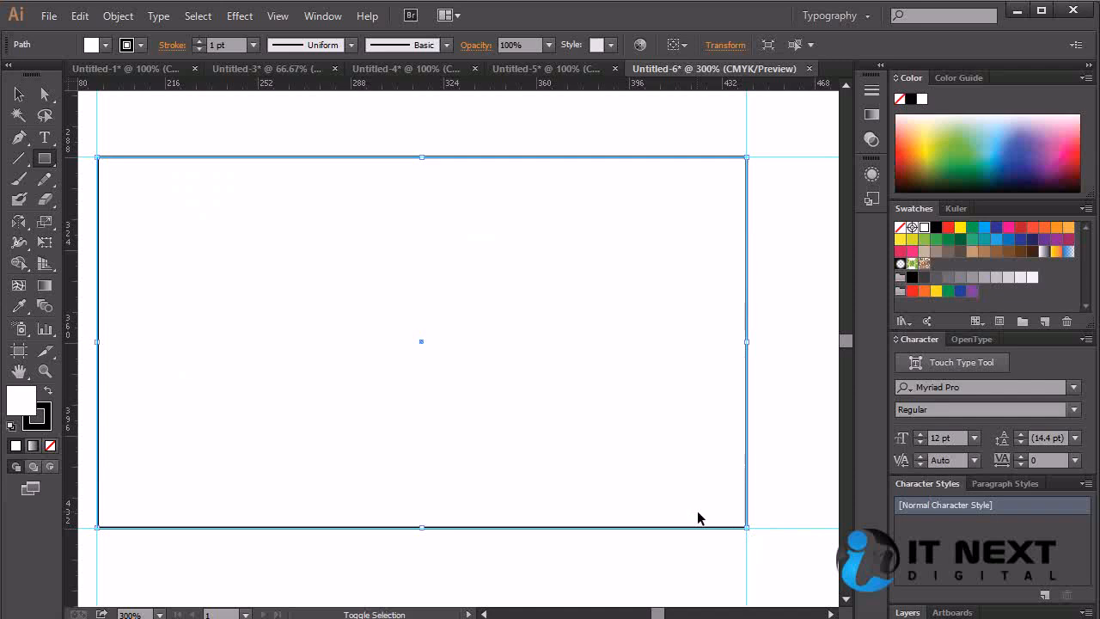
{"action": "key", "text": "ctrl+shift+bracketleft"}
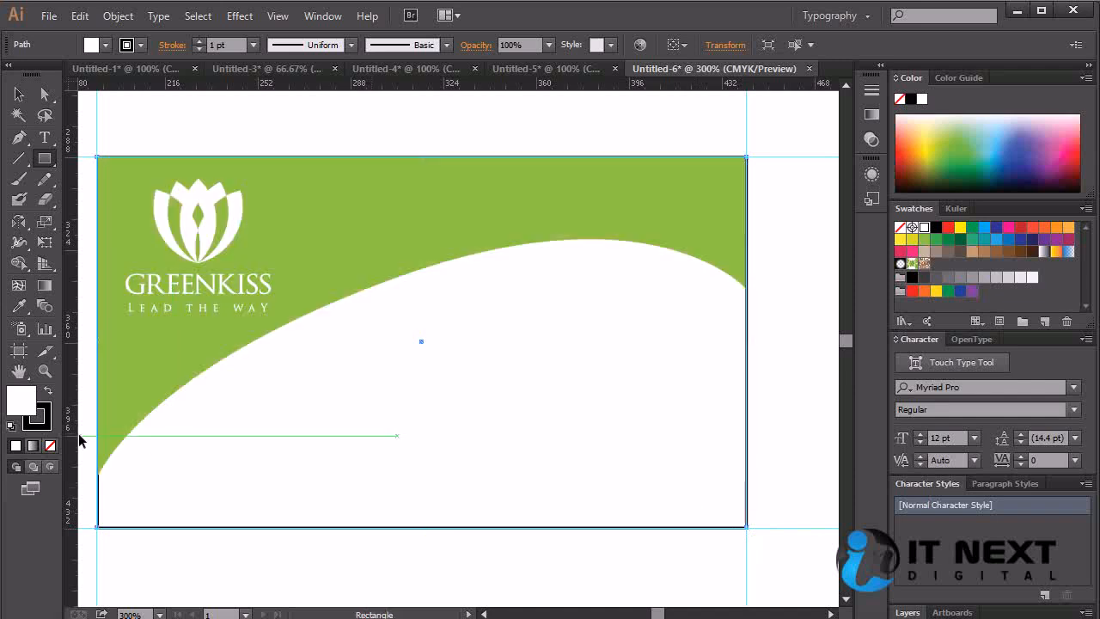
Try several swatches on the background rectangle and fill it with the dark grey between black and C=0 M=0 Y=0 K=80
{"action": "left_click", "coordinate": [935, 250]}
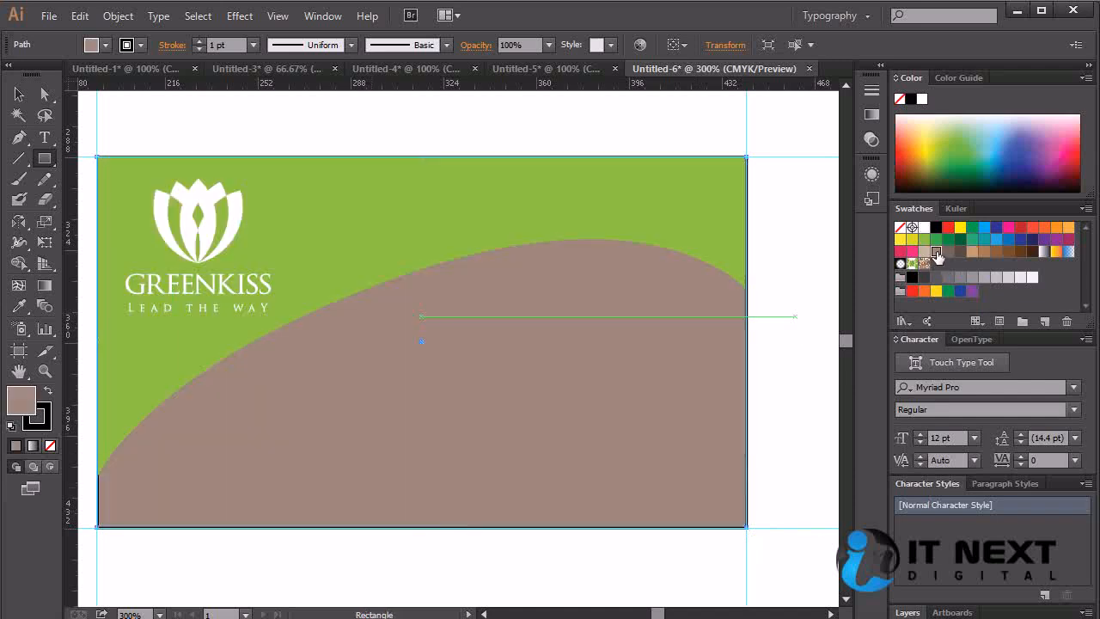
{"action": "left_click", "coordinate": [913, 277]}
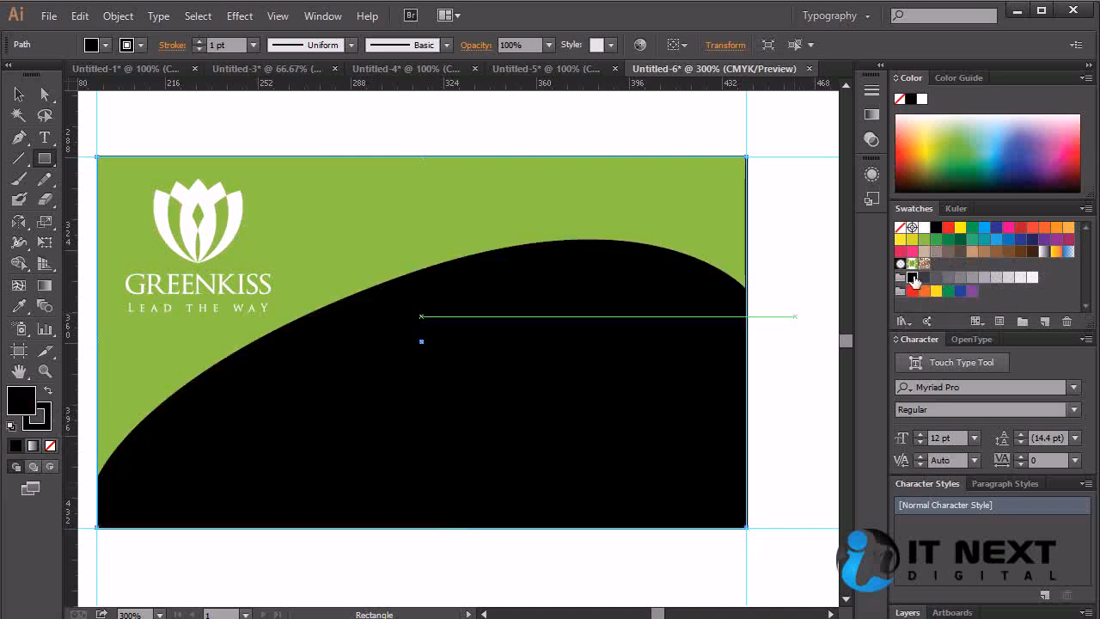
{"action": "left_click", "coordinate": [924, 279]}
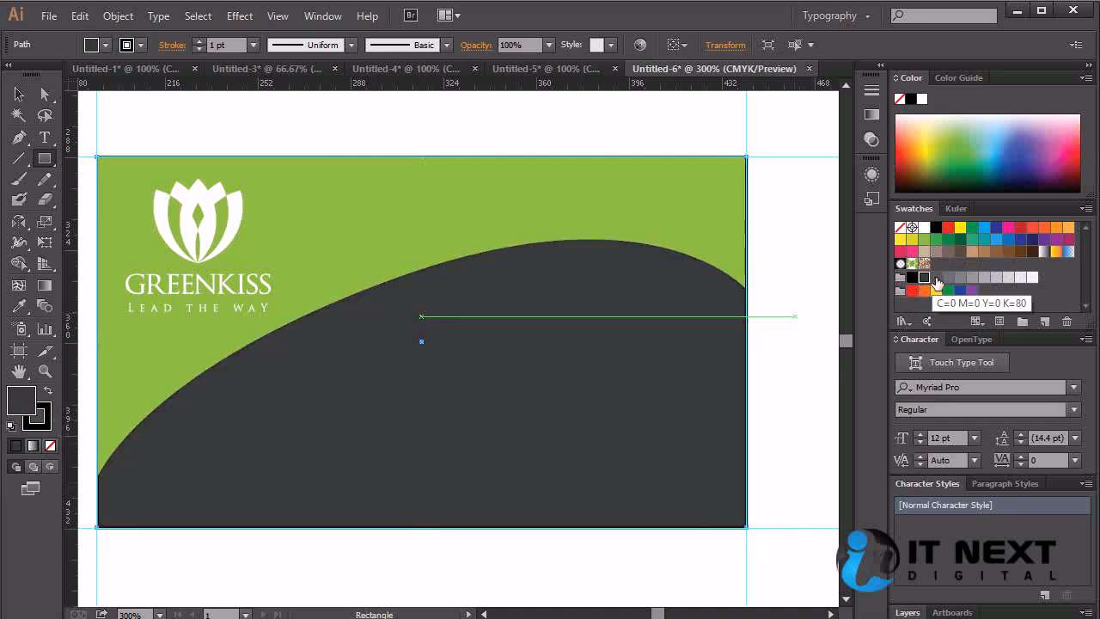
{"action": "left_click", "coordinate": [936, 278]}
{"action": "left_click", "coordinate": [924, 278]}
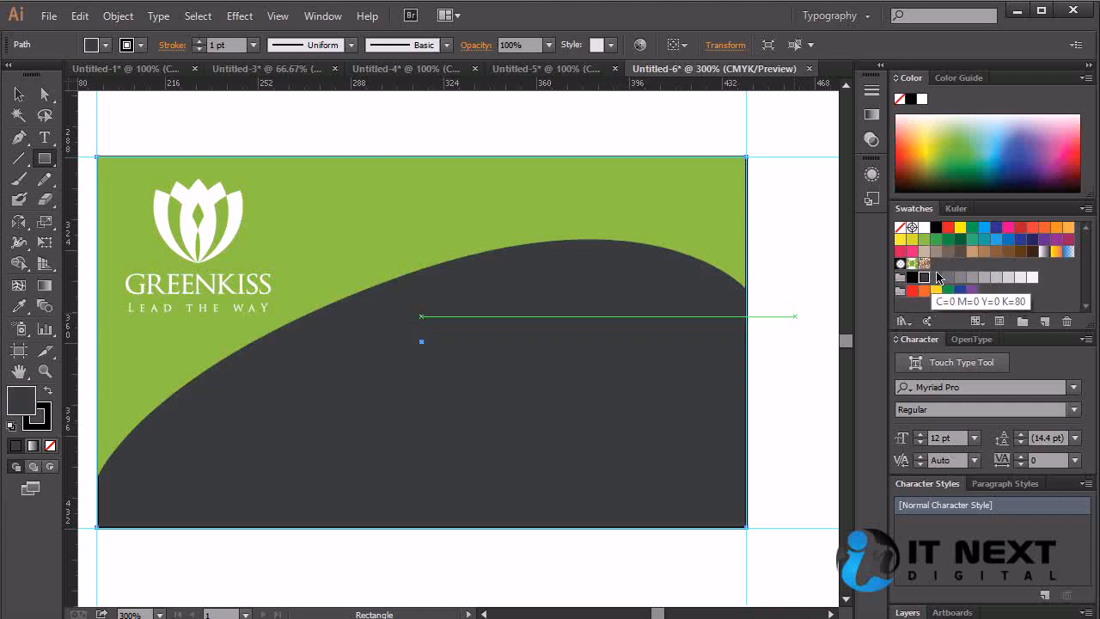
Set the background rectangle's fill to the dark navy 1f1f33 and deselect it
{"action": "double_click", "coordinate": [23, 403]}
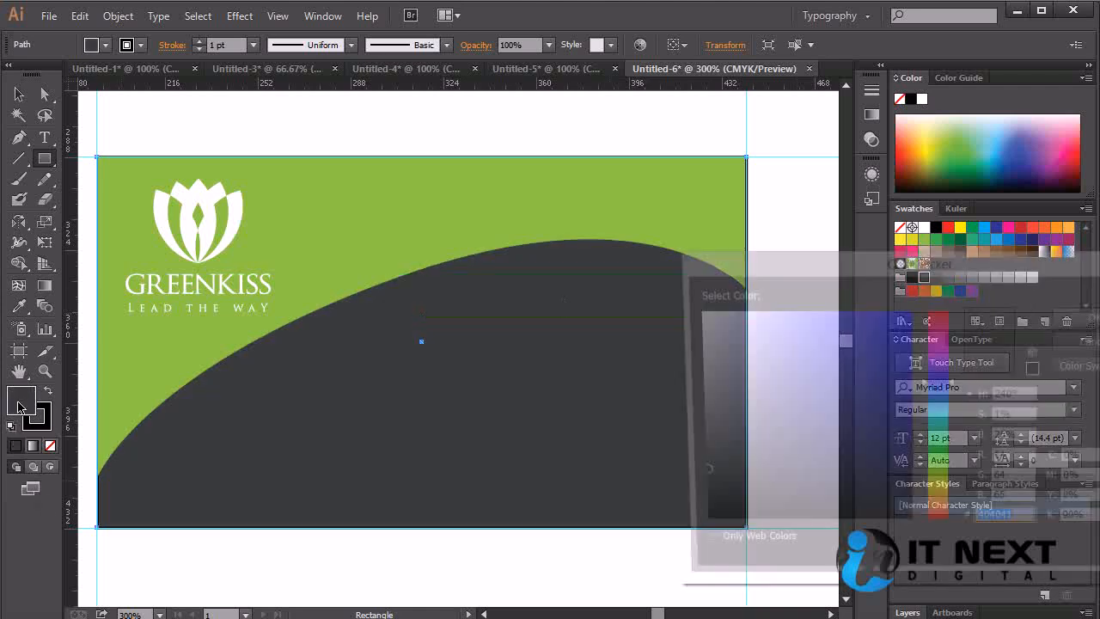
{"action": "mouse_move", "coordinate": [718, 471]}
{"action": "left_mouse_down"}
{"action": "mouse_move", "coordinate": [858, 454]}
{"action": "mouse_move", "coordinate": [780, 485]}
{"action": "left_mouse_up"}
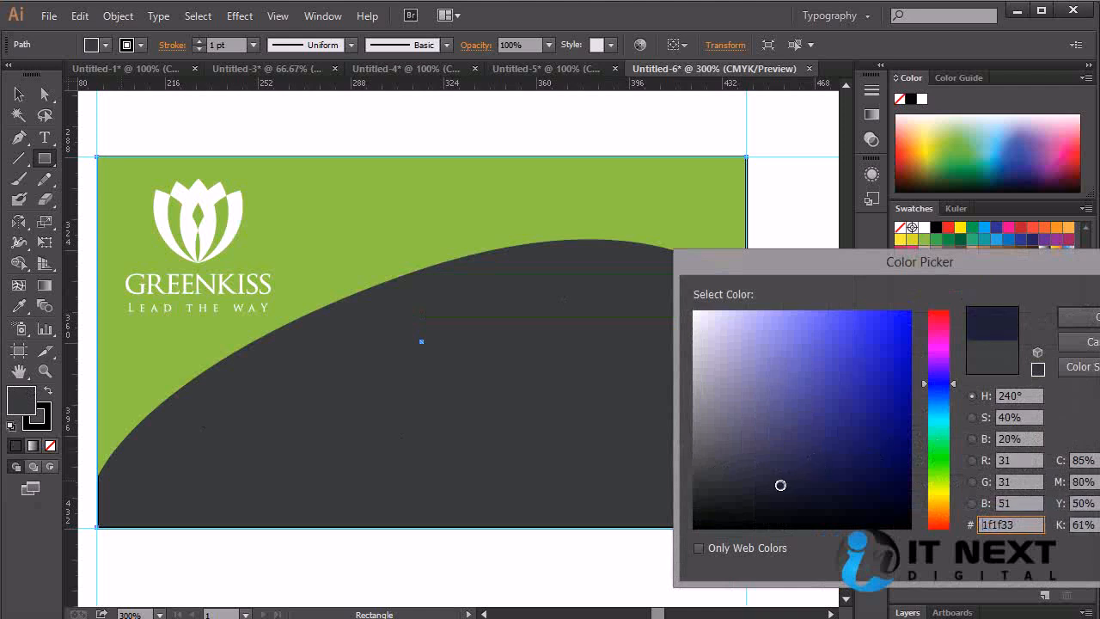
{"action": "left_click", "coordinate": [1079, 316]}
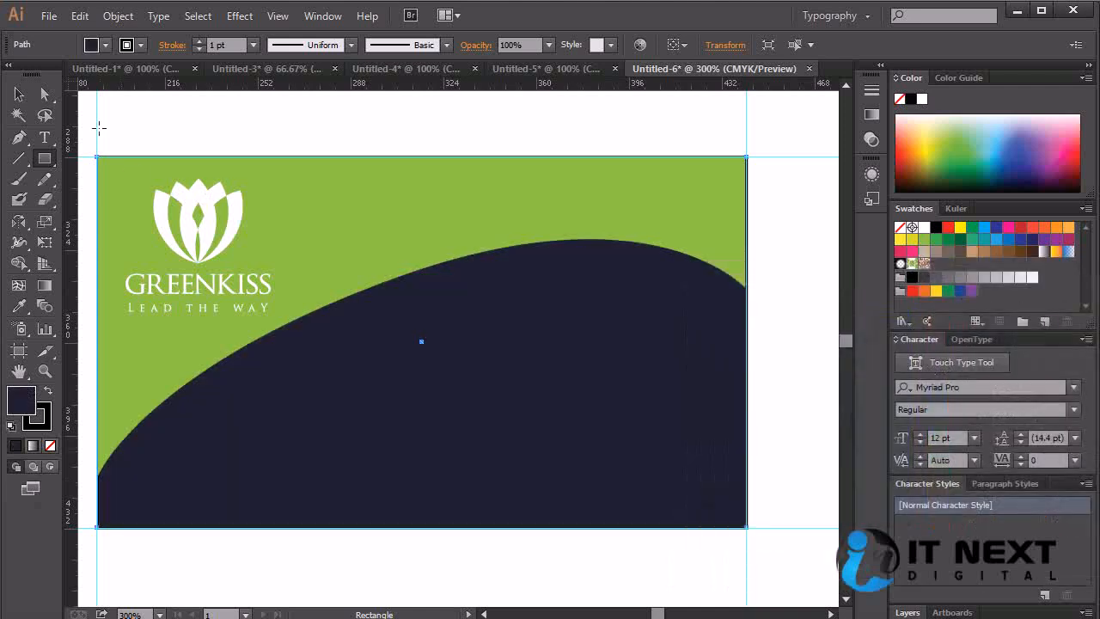
{"action": "left_click", "coordinate": [22, 97]}
{"action": "left_click", "coordinate": [799, 278]}
Convert the middle anchor of the green shape's curved edge into a smooth point with long handles and shift it slightly down and left
{"action": "left_click", "coordinate": [599, 225]}
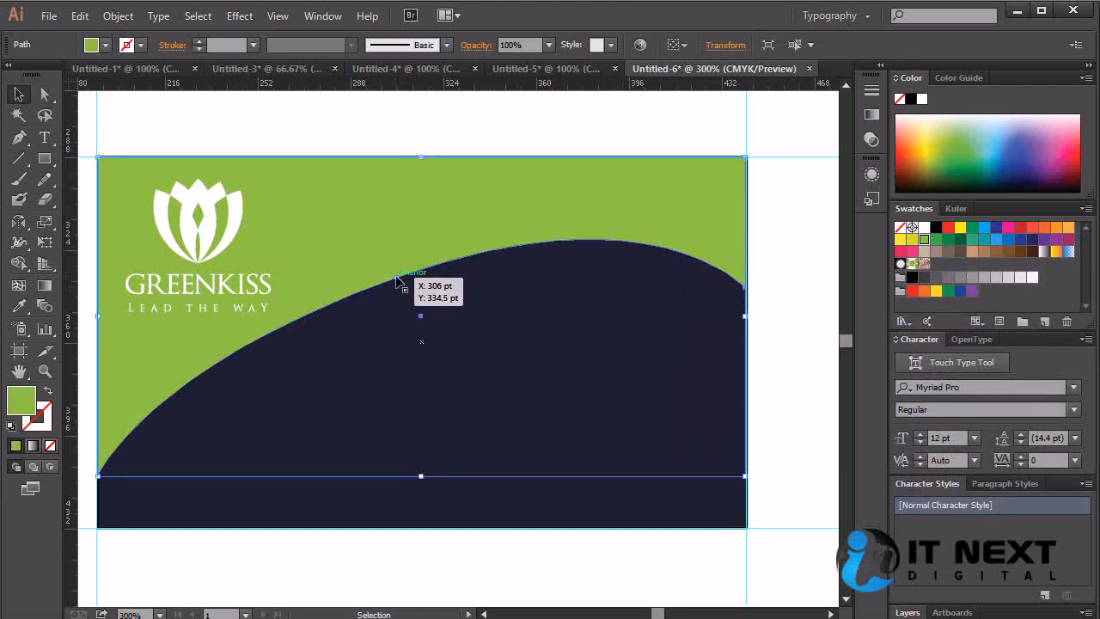
{"action": "key", "text": "p"}
{"action": "key", "text": "alt"}
{"action": "left_click_drag", "start_coordinate": [396, 281], "coordinate": [195, 350]}
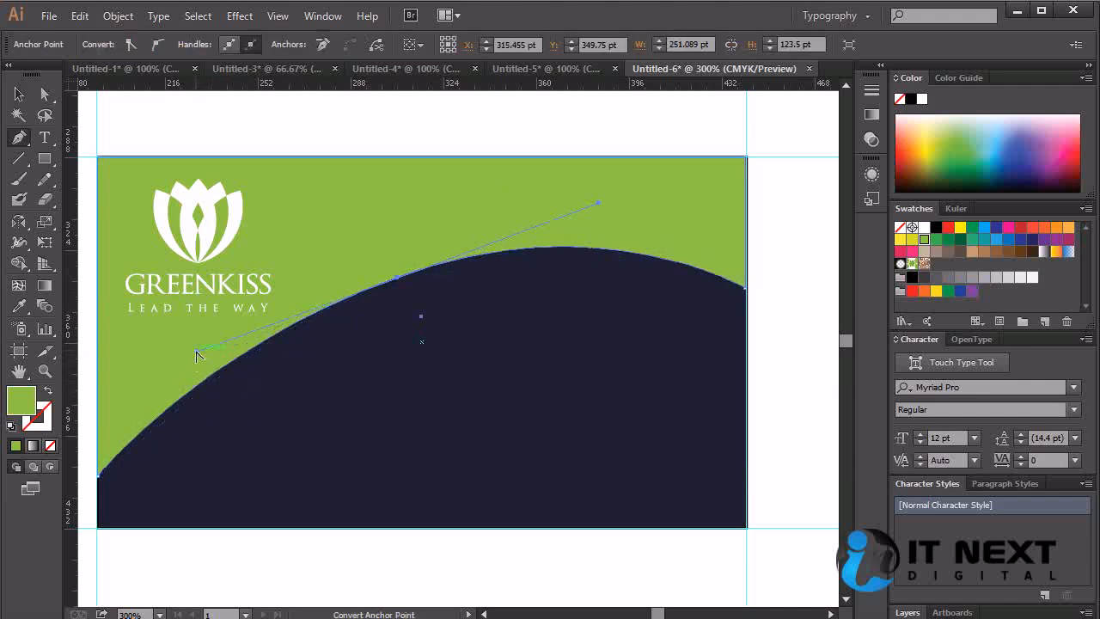
{"action": "key", "text": "a"}
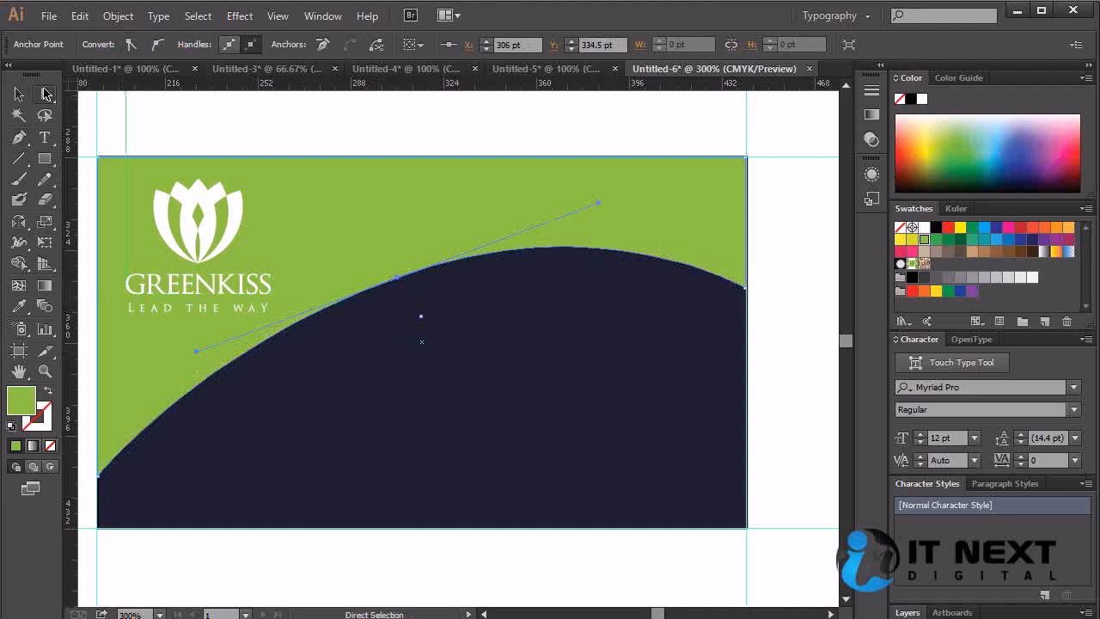
{"action": "left_click_drag", "start_coordinate": [395, 281], "coordinate": [388, 289]}
Raise the green shape's lower-left anchor slightly along the card's left edge
{"action": "left_click", "coordinate": [99, 478]}
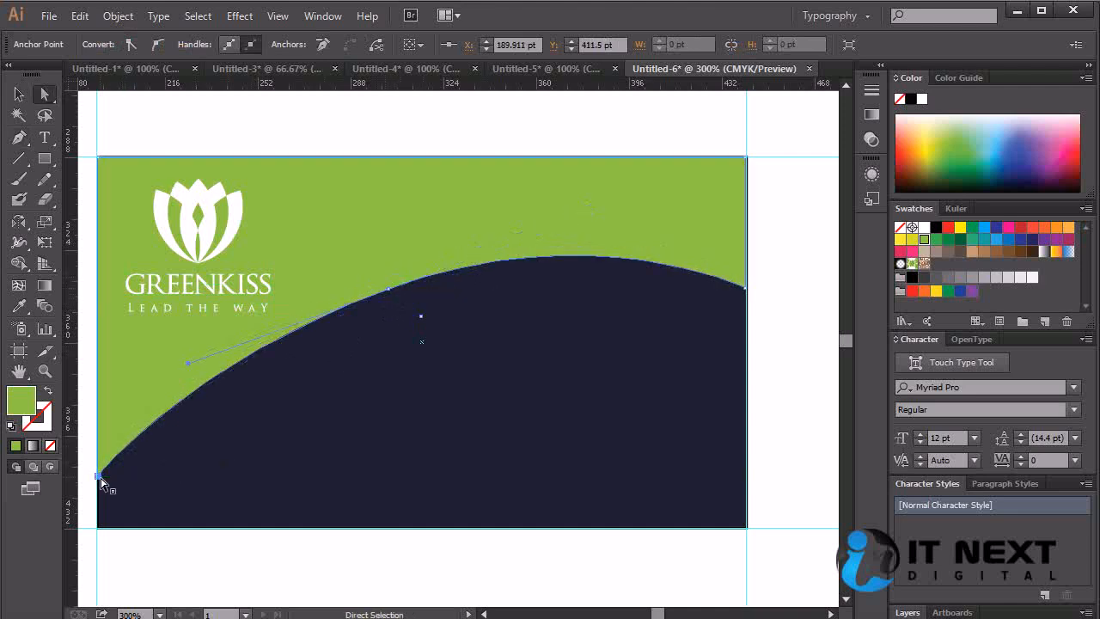
{"action": "key", "text": "Up"}
{"action": "key", "text": "Up"}
{"action": "key", "text": "Up"}
{"action": "key", "text": "Up"}
{"action": "key", "text": "Up"}
{"action": "key", "text": "Up"}
{"action": "key", "text": "Up"}
{"action": "key", "text": "Up"}
{"action": "key", "text": "Up"}
{"action": "key", "text": "Up"}
{"action": "key", "text": "Up"}
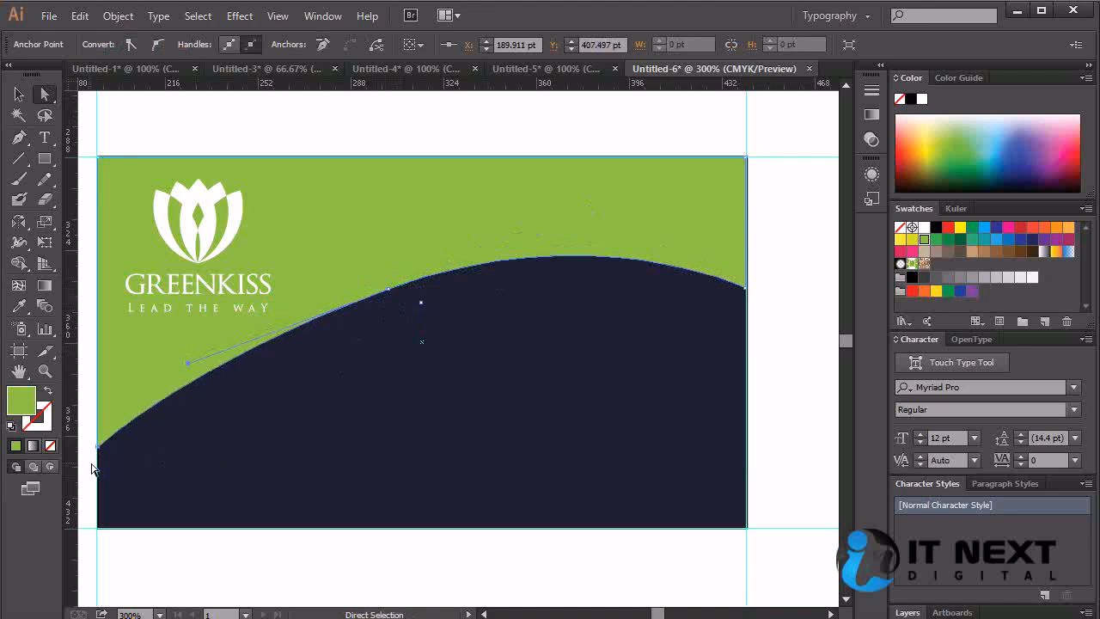
{"action": "key", "text": "Down"}
{"action": "key", "text": "Down"}
{"action": "key", "text": "Down"}
{"action": "key", "text": "Down"}
Move the curve's middle anchor to about X 261 pt, Y 356 pt and adjust its handle for a flatter curve
{"action": "left_click_drag", "start_coordinate": [389, 290], "coordinate": [279, 342]}
{"action": "left_click_drag", "start_coordinate": [485, 251], "coordinate": [491, 242]}
{"action": "key", "text": "ctrl+z"}
{"action": "left_click", "coordinate": [281, 334]}
{"action": "left_click_drag", "start_coordinate": [485, 260], "coordinate": [495, 236]}
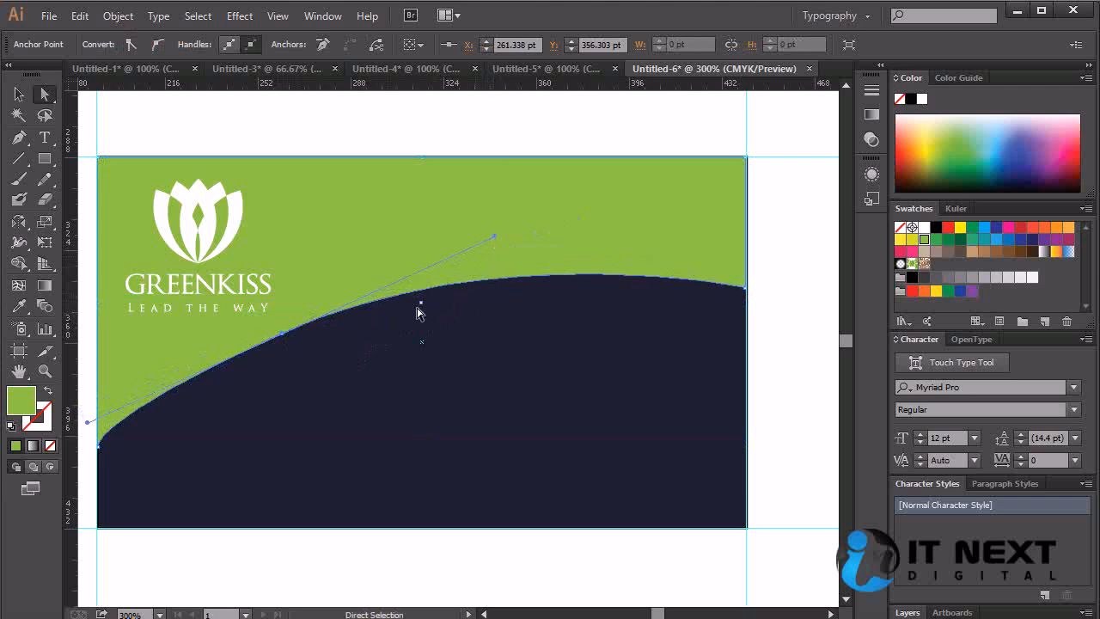
{"action": "left_click", "coordinate": [19, 93]}
{"action": "left_click", "coordinate": [778, 334]}
{"action": "left_click_drag", "start_coordinate": [617, 344], "coordinate": [669, 316]}
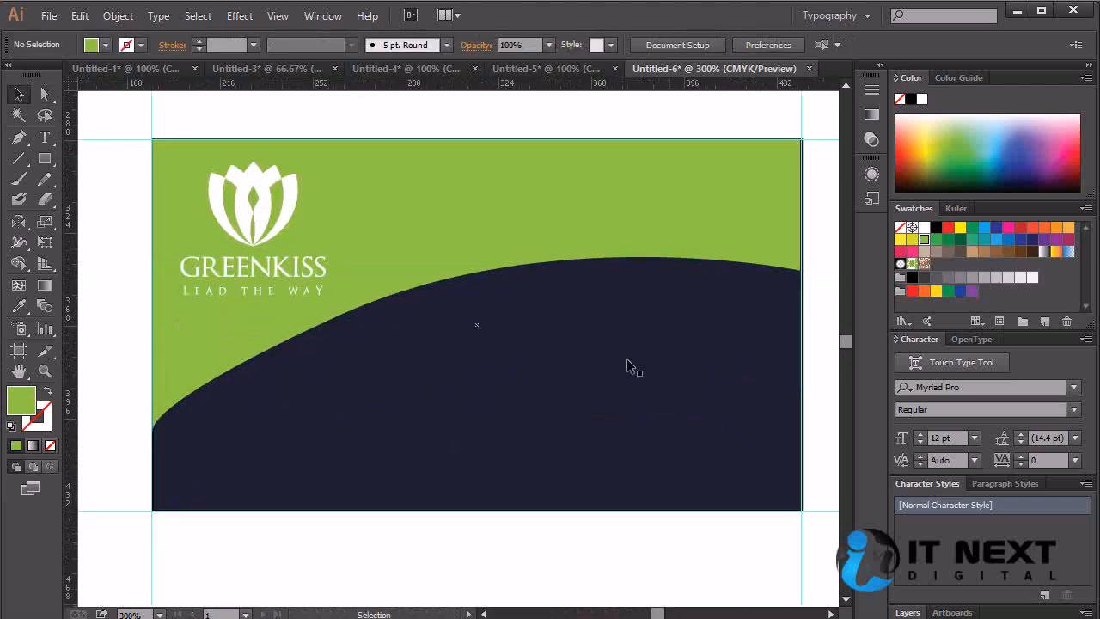
Delete the outlined "Lead the way" tagline below GREENKISS
{"action": "left_click", "coordinate": [285, 290]}
{"action": "left_click", "coordinate": [134, 392]}
{"action": "left_click", "coordinate": [296, 267]}
{"action": "left_click", "coordinate": [297, 269], "text": "ctrl"}
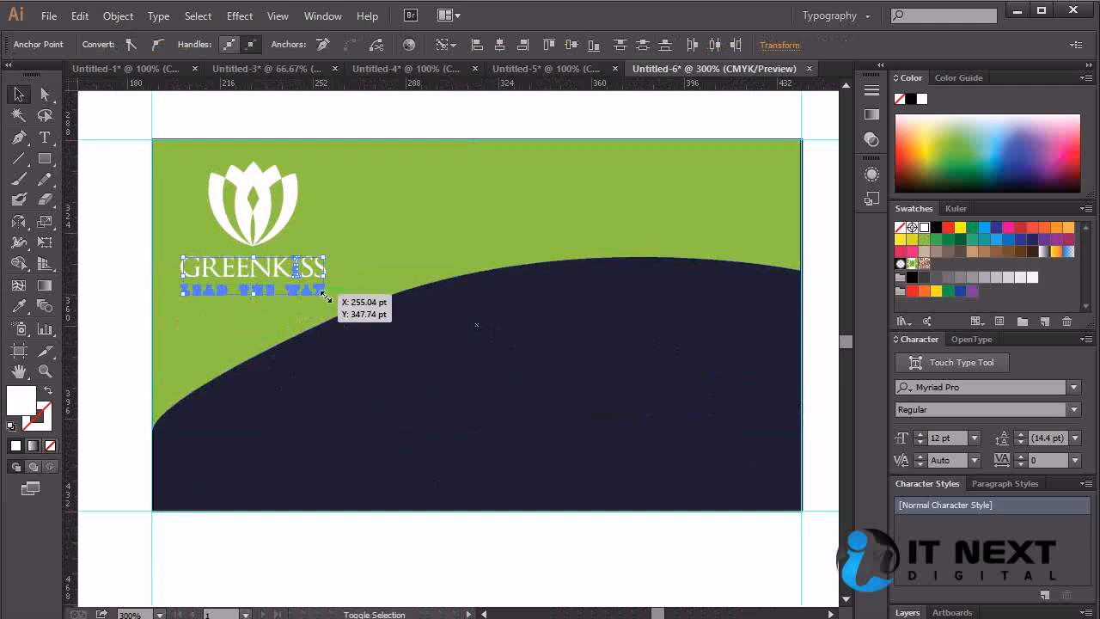
{"action": "left_click", "coordinate": [401, 371]}
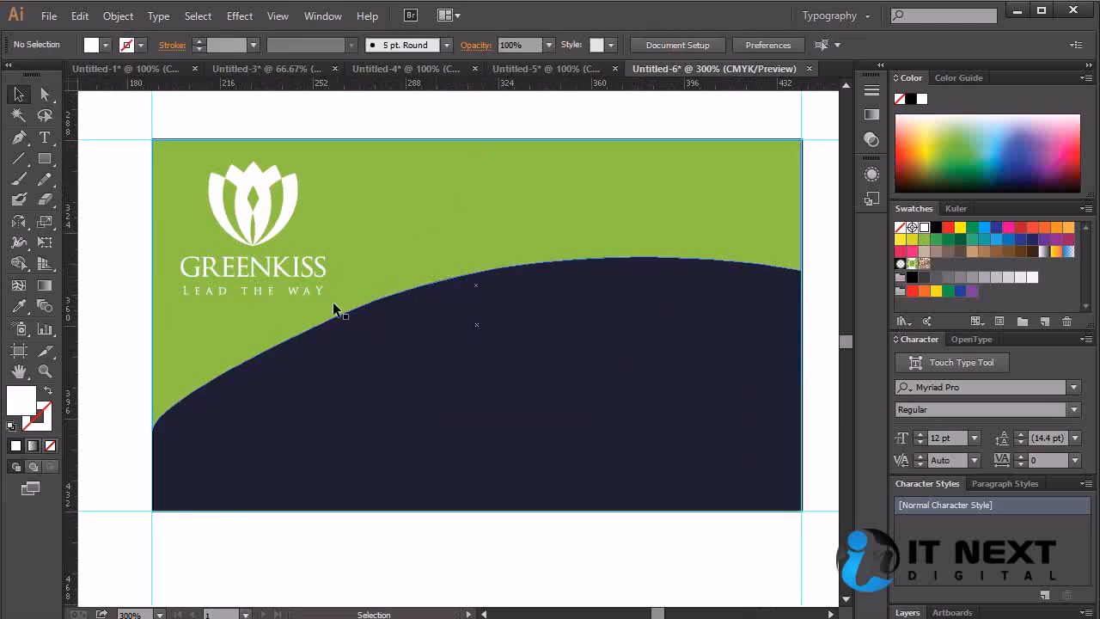
{"action": "left_click", "coordinate": [303, 287]}
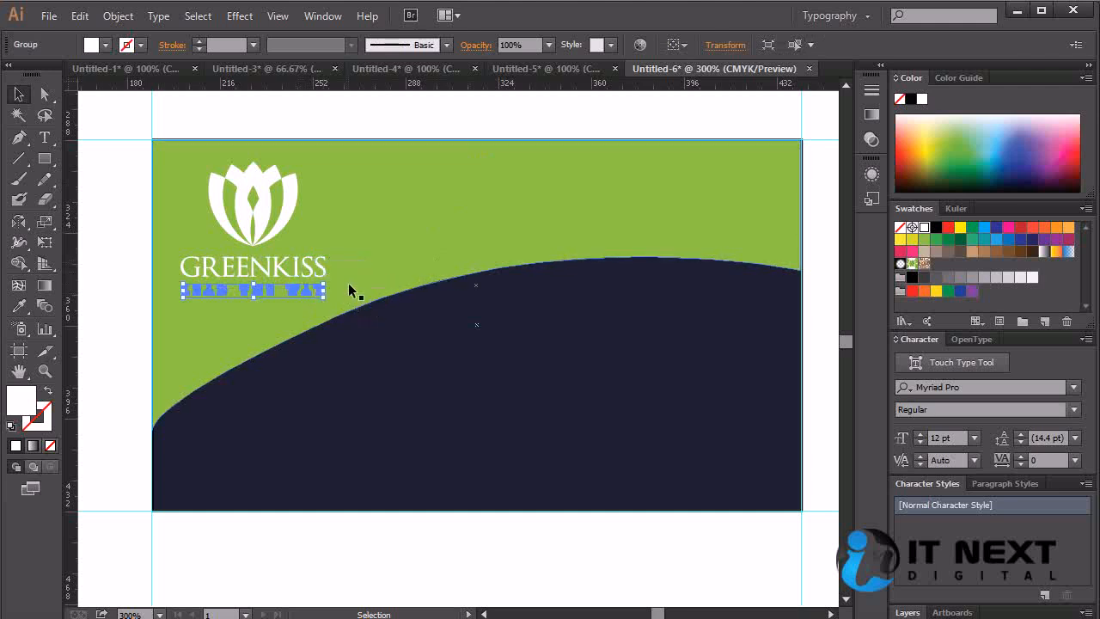
{"action": "left_click", "coordinate": [344, 275]}
Add a new text line "lead the way" below GREENKISS
{"action": "key", "text": "t"}
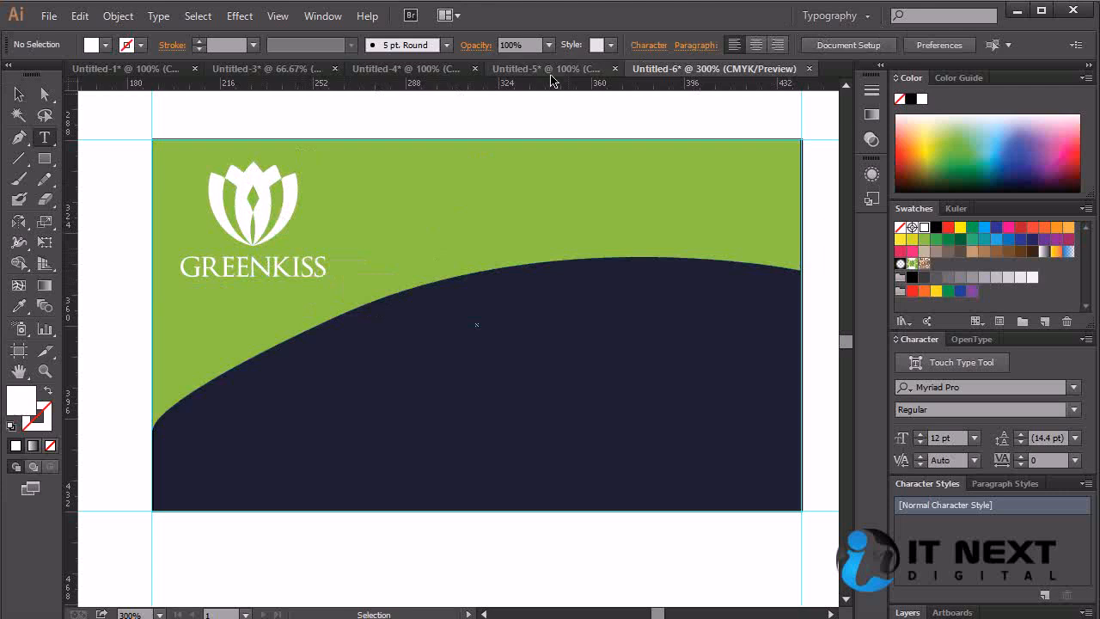
{"action": "left_click", "coordinate": [201, 314]}
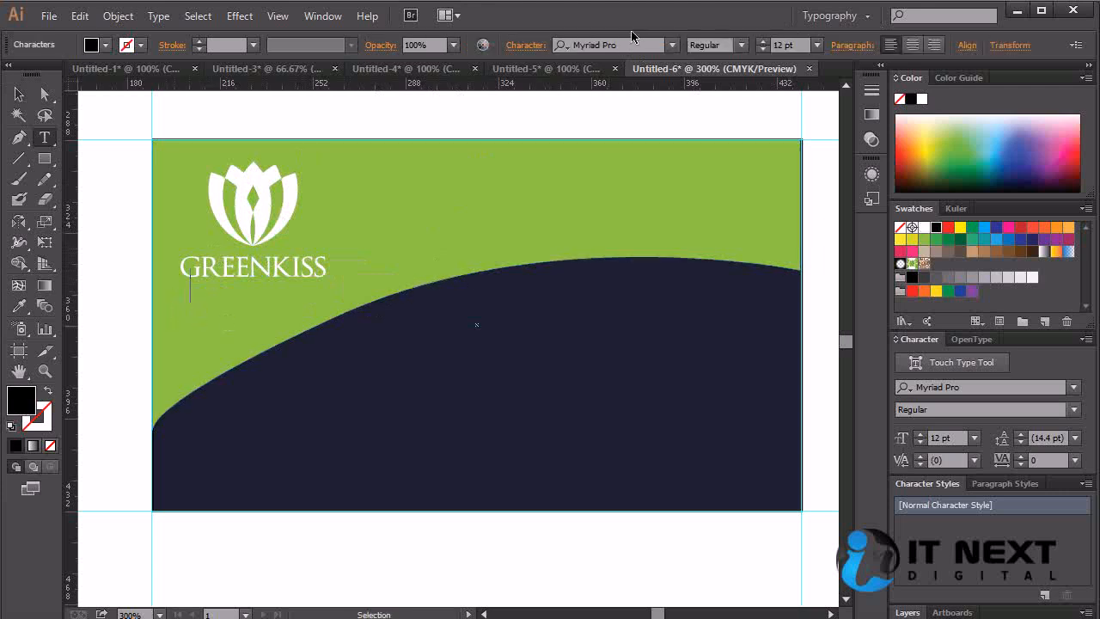
{"action": "type", "text": "lead the way"}
Set the whole new tagline in Trajan Pro Bold
{"action": "key", "text": "ctrl+a"}
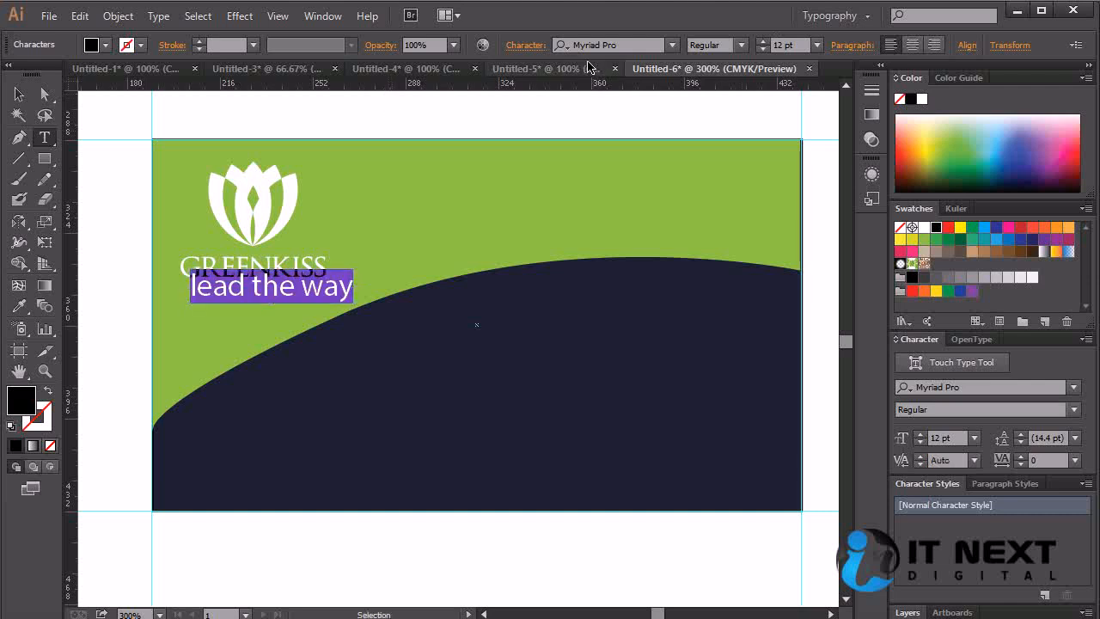
{"action": "left_click", "coordinate": [616, 46]}
{"action": "type", "text": "tr"}
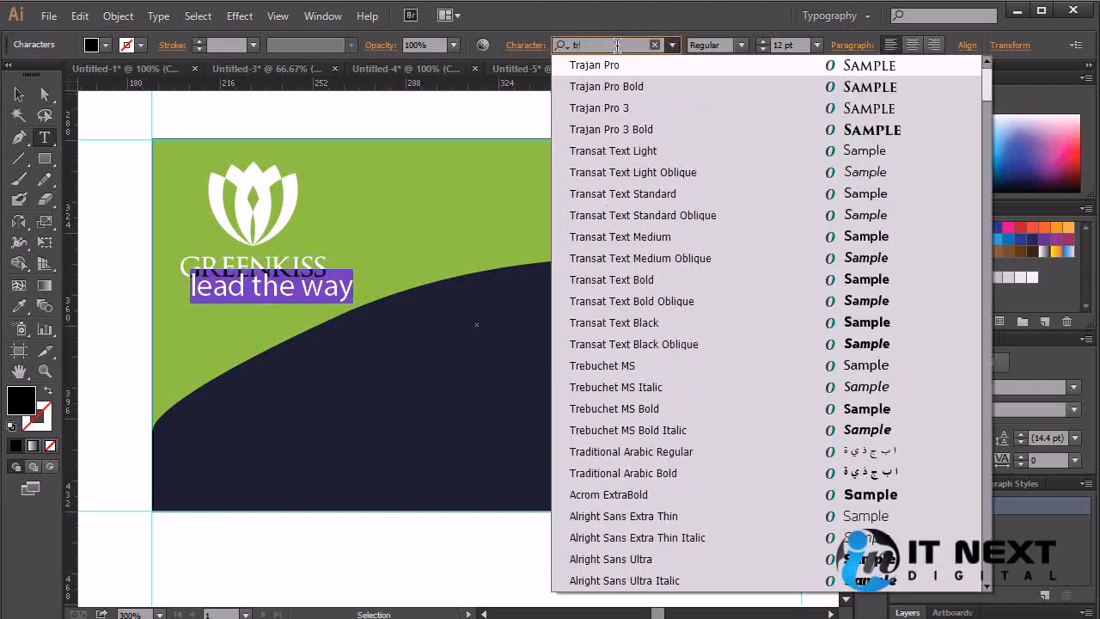
{"action": "left_click", "coordinate": [628, 66]}
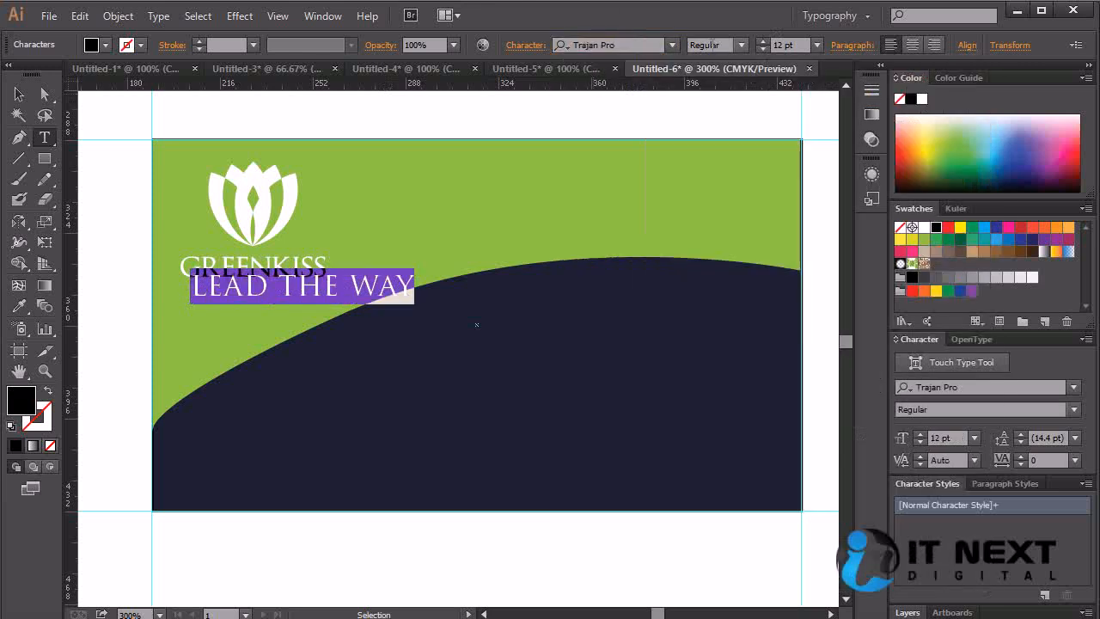
{"action": "left_click", "coordinate": [740, 45]}
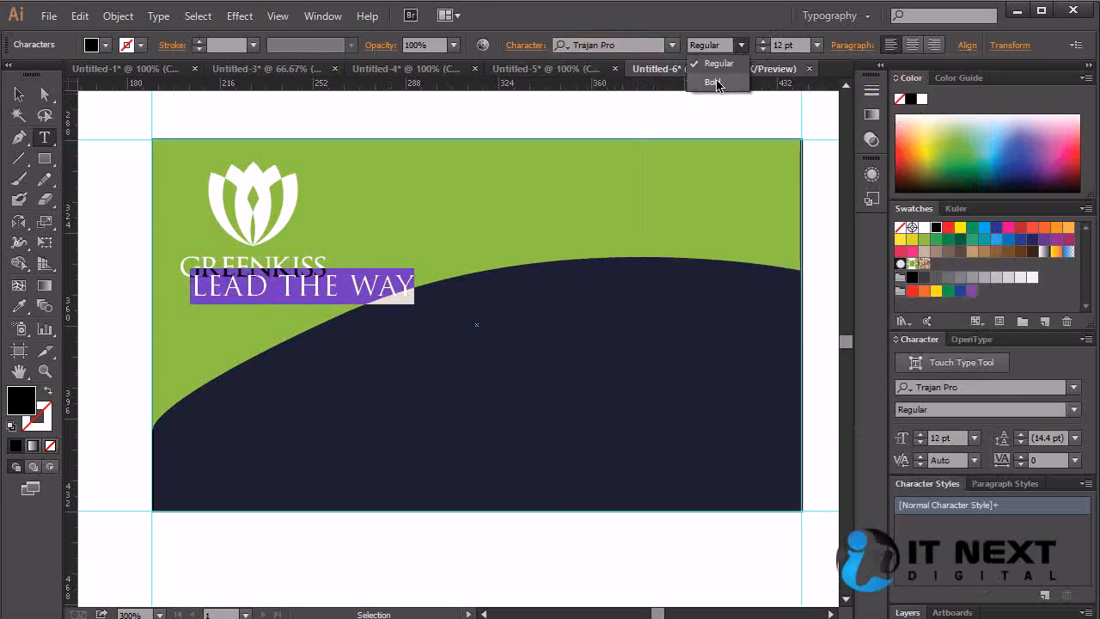
{"action": "left_click", "coordinate": [720, 83]}
Reduce the tagline's font size to 6.1 pt
{"action": "key", "text": "ctrl+shift+comma"}
{"action": "key", "text": "ctrl+shift+comma"}
{"action": "key", "text": "ctrl+shift+comma"}
{"action": "key", "text": "ctrl+shift+comma"}
{"action": "key", "text": "ctrl+shift+comma"}
{"action": "key", "text": "ctrl+shift+comma"}
{"action": "key", "text": "ctrl+shift+period"}
{"action": "key", "text": "ctrl+shift+period"}
{"action": "key", "text": "ctrl+shift+period"}
{"action": "key", "text": "ctrl+shift+period"}
{"action": "key", "text": "ctrl+shift+comma"}
{"action": "key", "text": "ctrl+shift+period"}
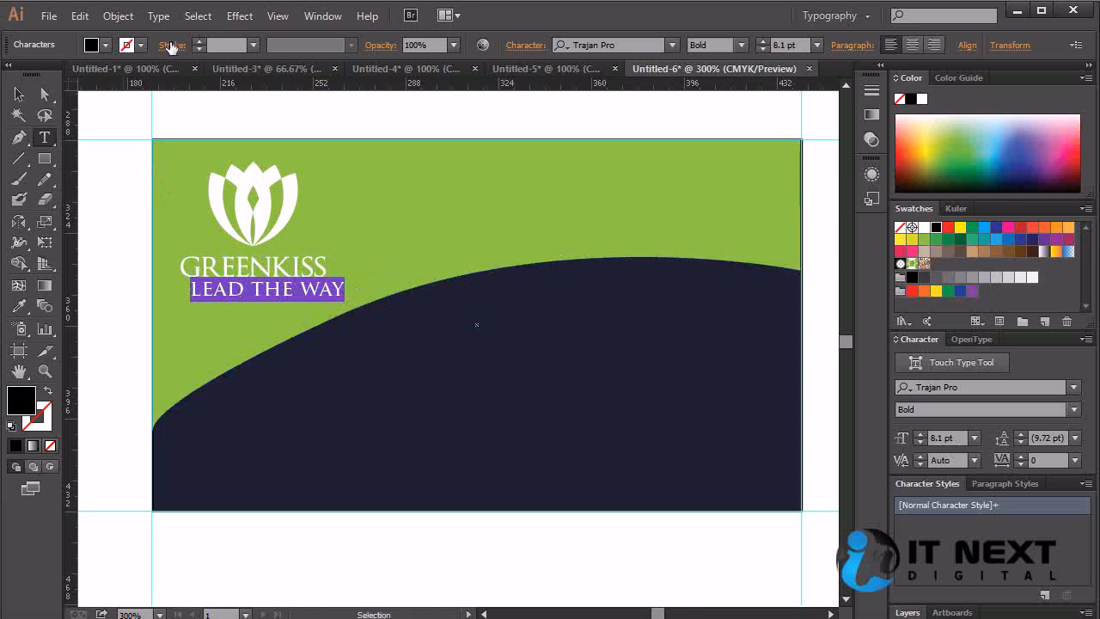
{"action": "key", "text": "ctrl+shift+comma"}
{"action": "key", "text": "ctrl+shift+comma"}
{"action": "key", "text": "ctrl+shift+period"}
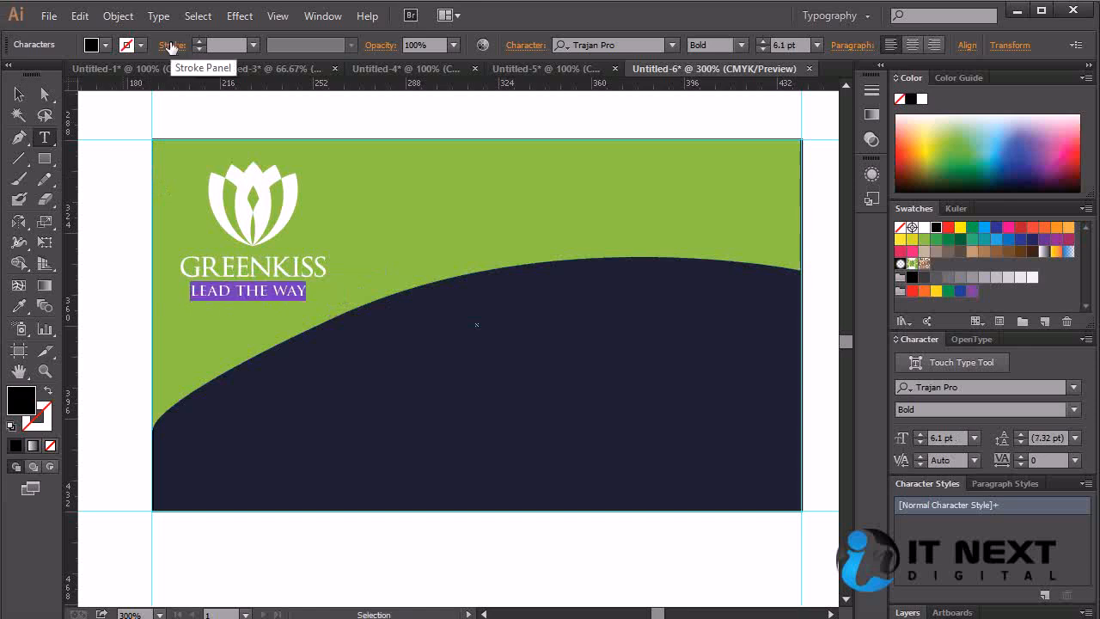
Align the tagline with the left edge of GREENKISS and widen its tracking to 160
{"action": "left_click", "coordinate": [19, 94]}
{"action": "left_click_drag", "start_coordinate": [280, 293], "coordinate": [277, 293]}
{"action": "double_click", "coordinate": [271, 293]}
{"action": "key", "text": "ctrl+a"}
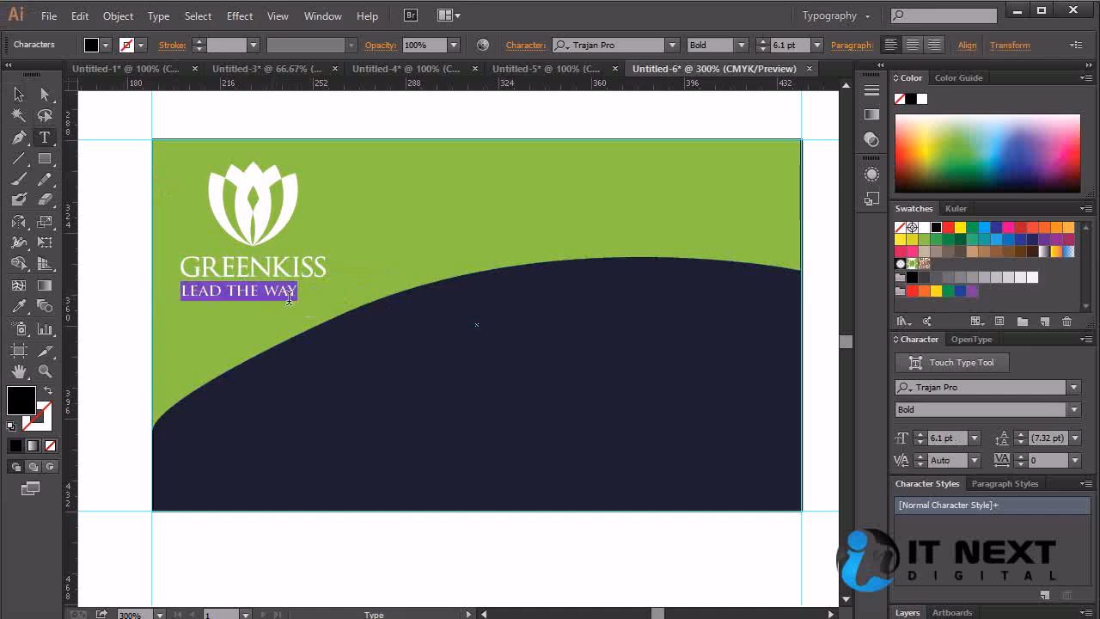
{"action": "key", "text": "alt+Right"}
{"action": "key", "text": "alt+Right"}
{"action": "key", "text": "alt+Right"}
{"action": "key", "text": "alt+Right"}
{"action": "key", "text": "alt+Right"}
{"action": "key", "text": "alt+Right"}
{"action": "key", "text": "alt+Right"}
{"action": "key", "text": "alt+Right"}
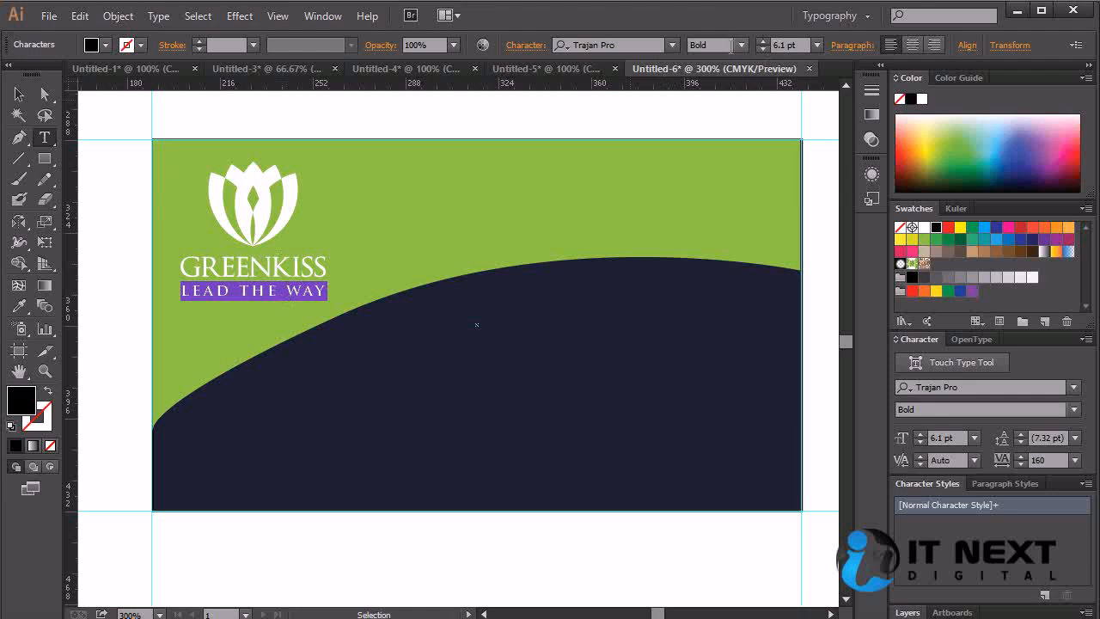
Set the tagline's font size to 5 pt and its tracking to 320 to match the width of GREENKISS
{"action": "left_click", "coordinate": [785, 45]}
{"action": "type", "text": "5"}
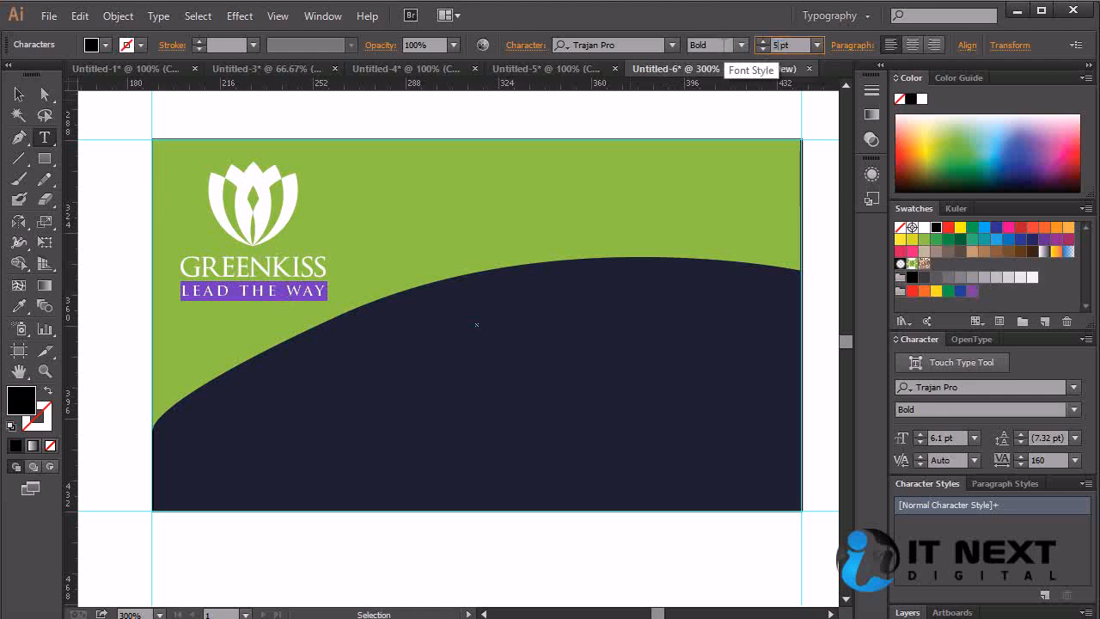
{"action": "key", "text": "Return"}
{"action": "key", "text": "alt+Right"}
{"action": "key", "text": "alt+Right"}
{"action": "key", "text": "alt+Right"}
{"action": "key", "text": "alt+Right"}
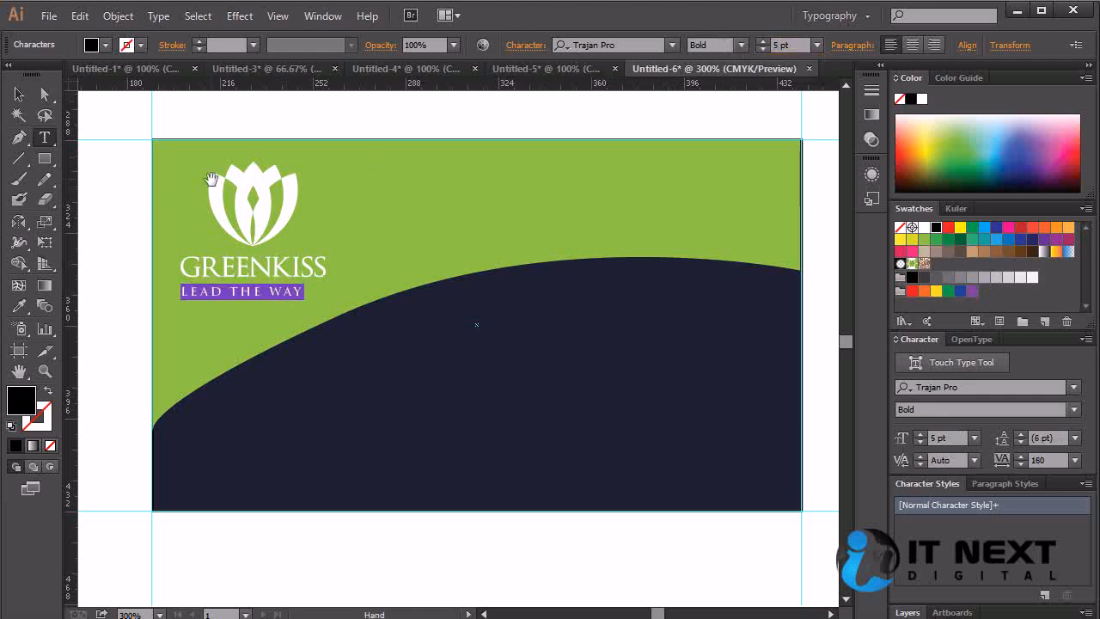
{"action": "key", "text": "alt+Right"}
{"action": "key", "text": "alt+Right"}
{"action": "key", "text": "alt+Right"}
{"action": "key", "text": "alt+Right"}
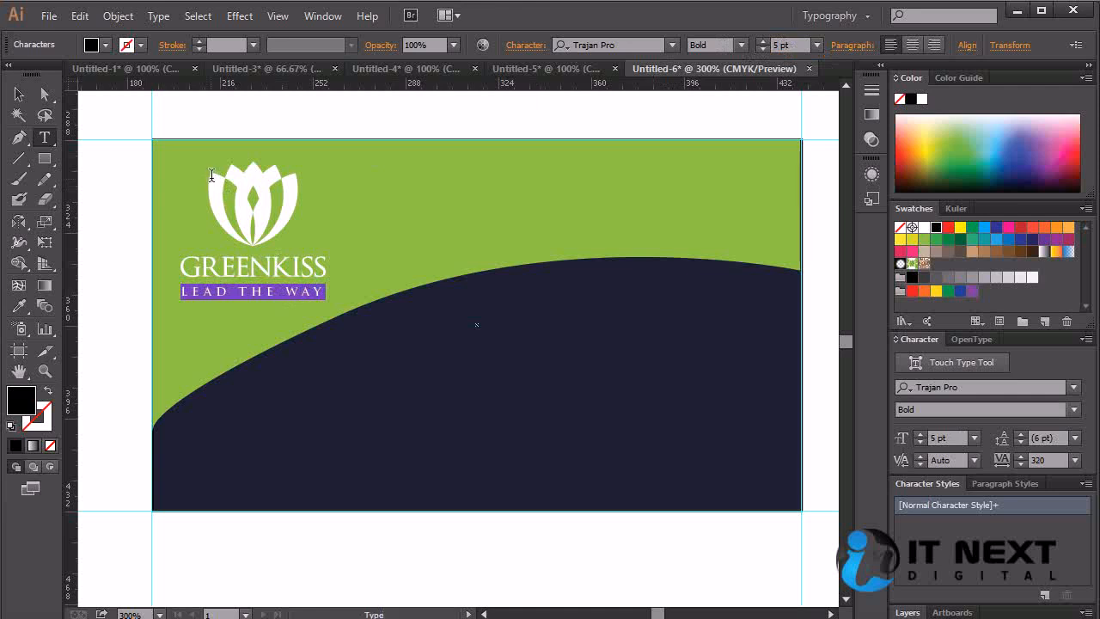
{"action": "left_click", "coordinate": [19, 94]}
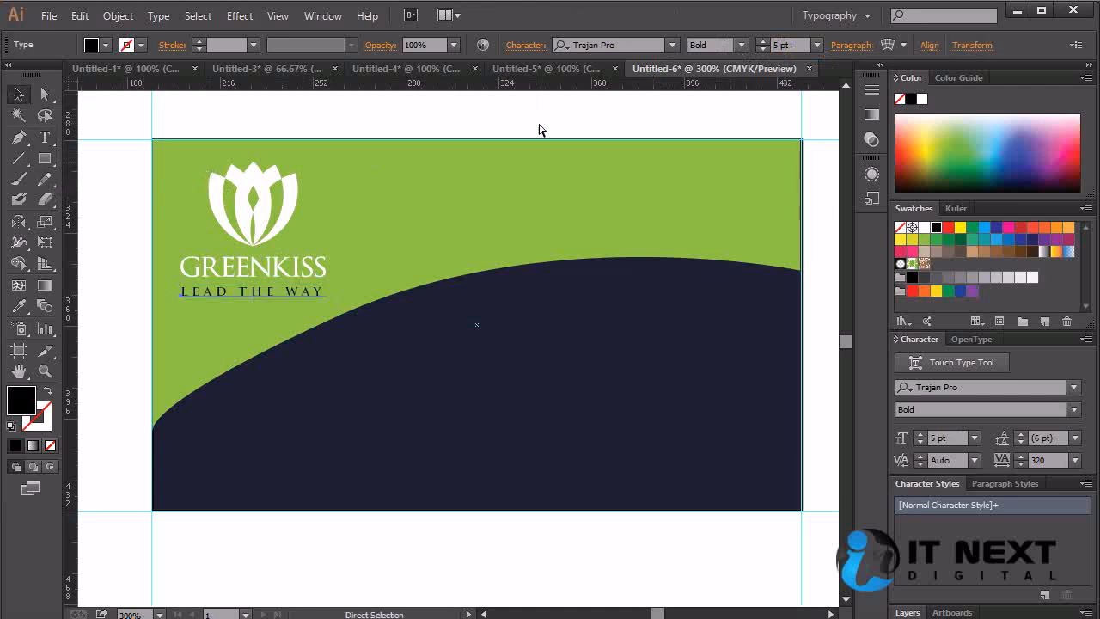
{"action": "left_click", "coordinate": [516, 158]}
Fill the "lead the way" tagline with white and deselect it
{"action": "left_click", "coordinate": [317, 296]}
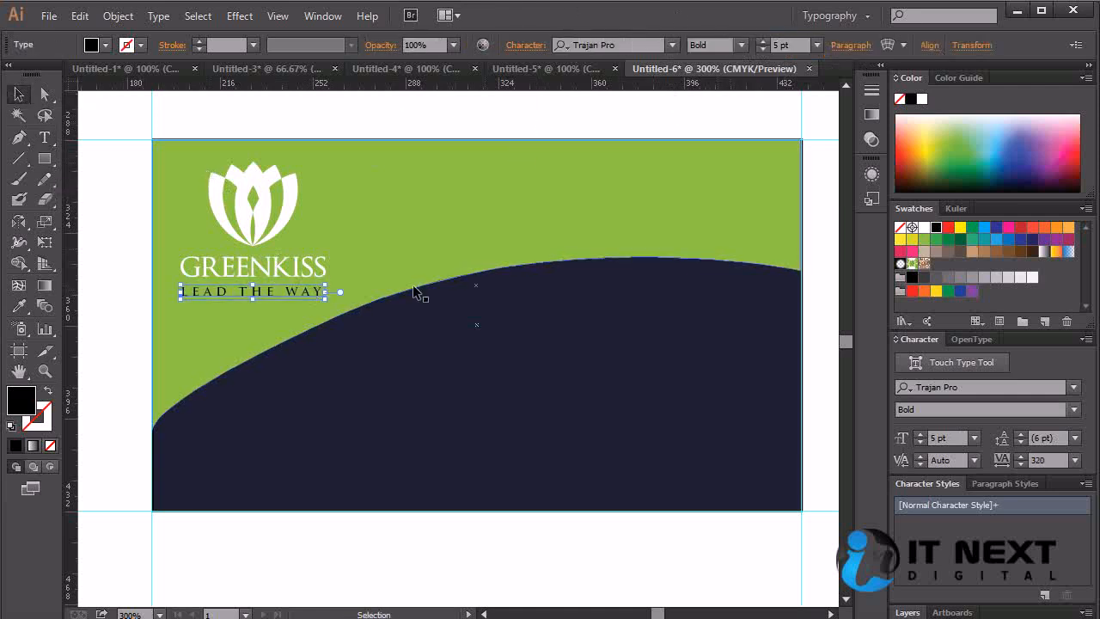
{"action": "double_click", "coordinate": [21, 400]}
{"action": "left_click_drag", "start_coordinate": [835, 381], "coordinate": [686, 305]}
{"action": "left_click", "coordinate": [1079, 318]}
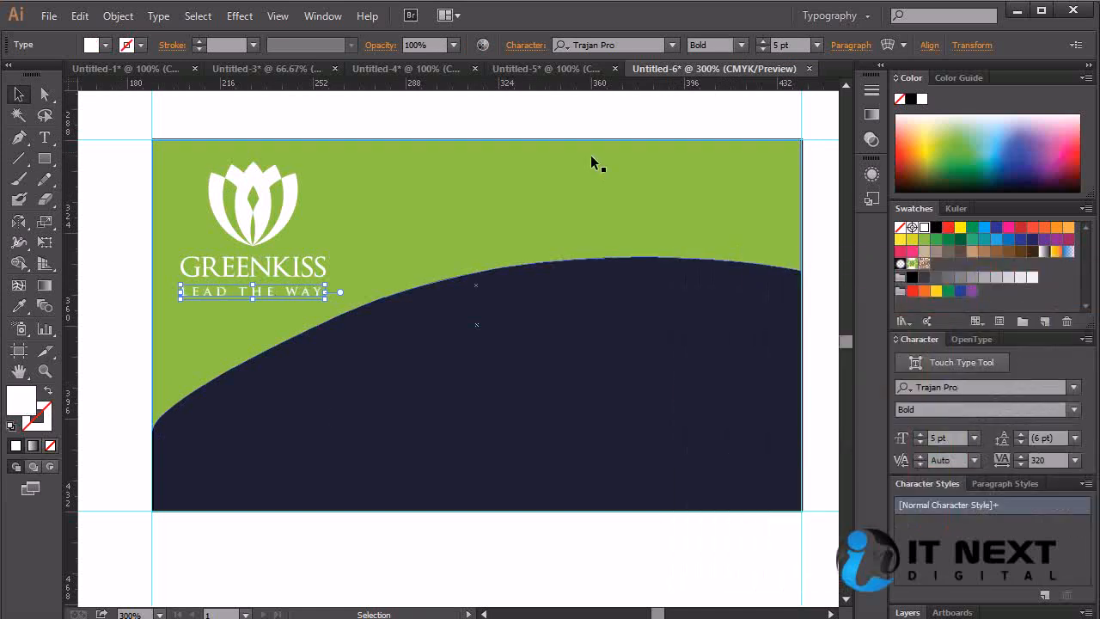
{"action": "left_click", "coordinate": [580, 242]}
Add the cardholder's name as a text line on the dark area in the card's right half
{"action": "key", "text": "space"}
{"action": "left_click_drag", "start_coordinate": [521, 388], "coordinate": [499, 396]}
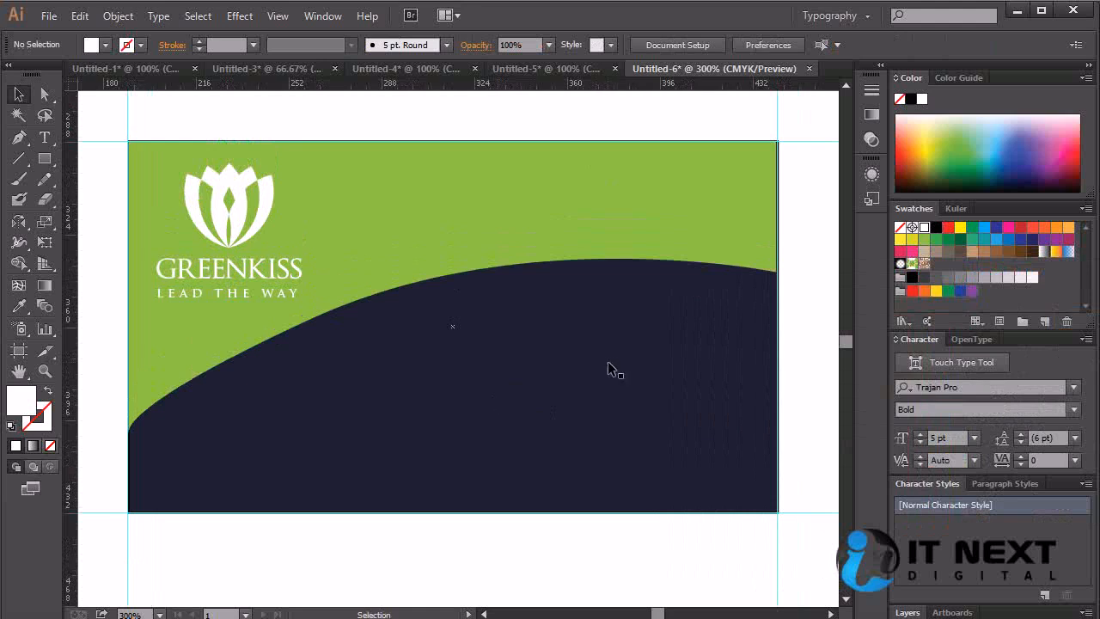
{"action": "key", "text": "t"}
{"action": "left_click", "coordinate": [575, 316]}
{"action": "key", "text": "ctrl+z"}
{"action": "left_click", "coordinate": [586, 320]}
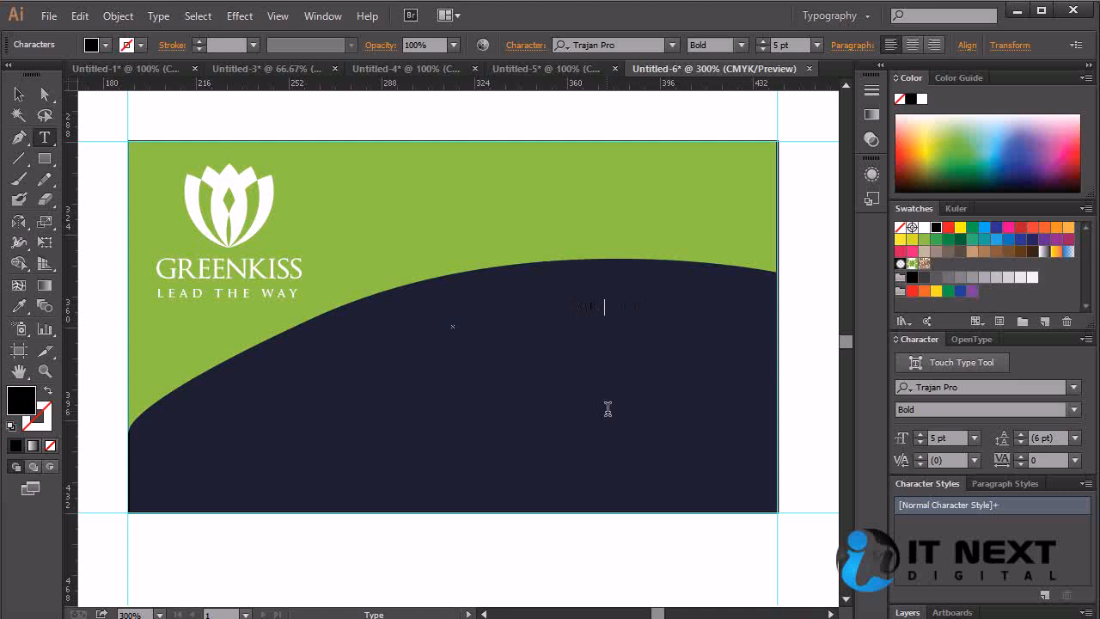
Fill the cardholder's name text with white and deselect it
{"action": "key", "text": "ctrl+a"}
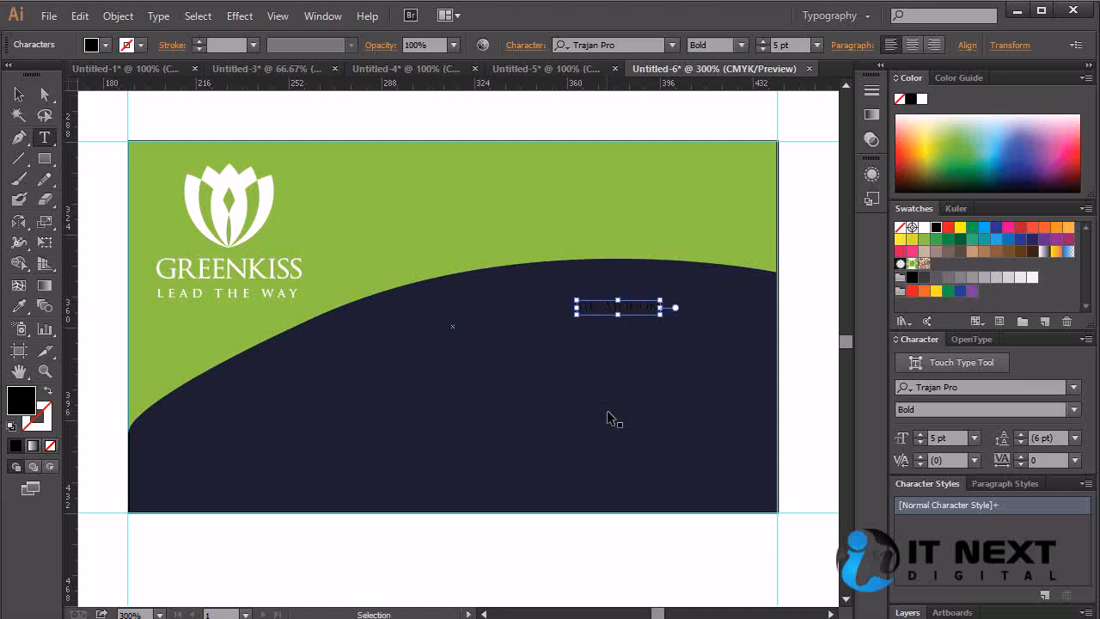
{"action": "double_click", "coordinate": [31, 402]}
{"action": "left_click_drag", "start_coordinate": [718, 406], "coordinate": [693, 311]}
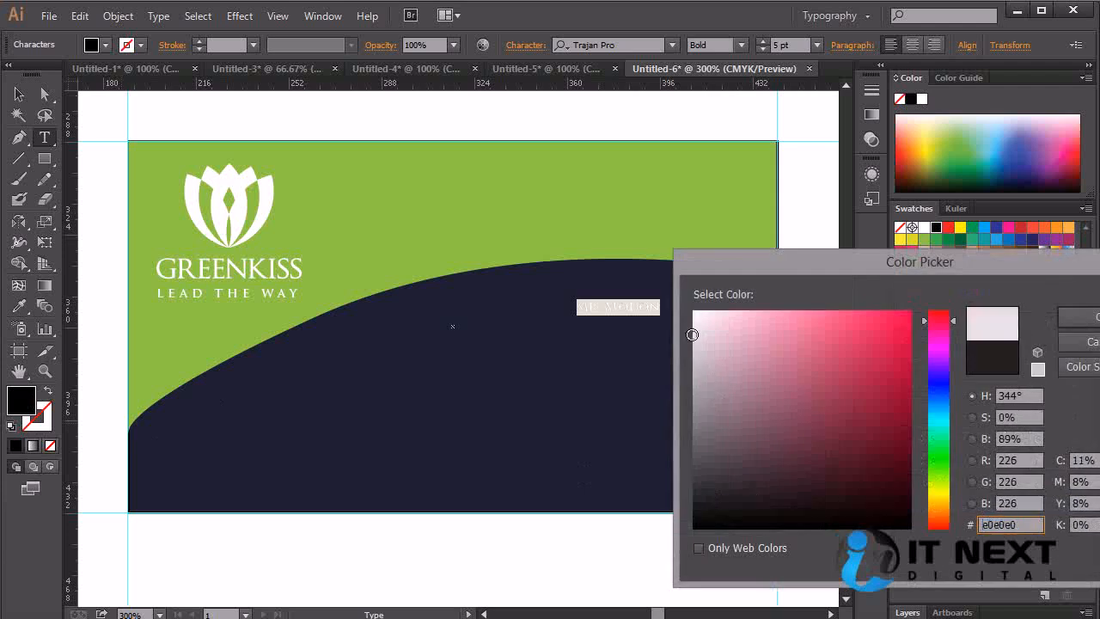
{"action": "left_click", "coordinate": [1079, 317]}
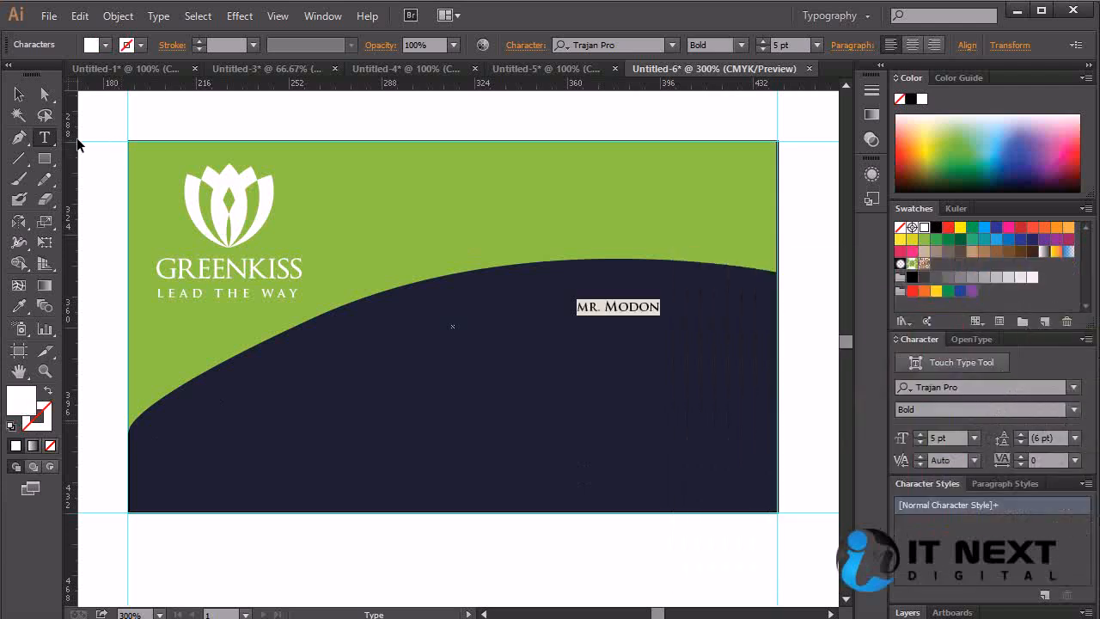
{"action": "left_click", "coordinate": [19, 94]}
{"action": "left_click", "coordinate": [812, 323]}
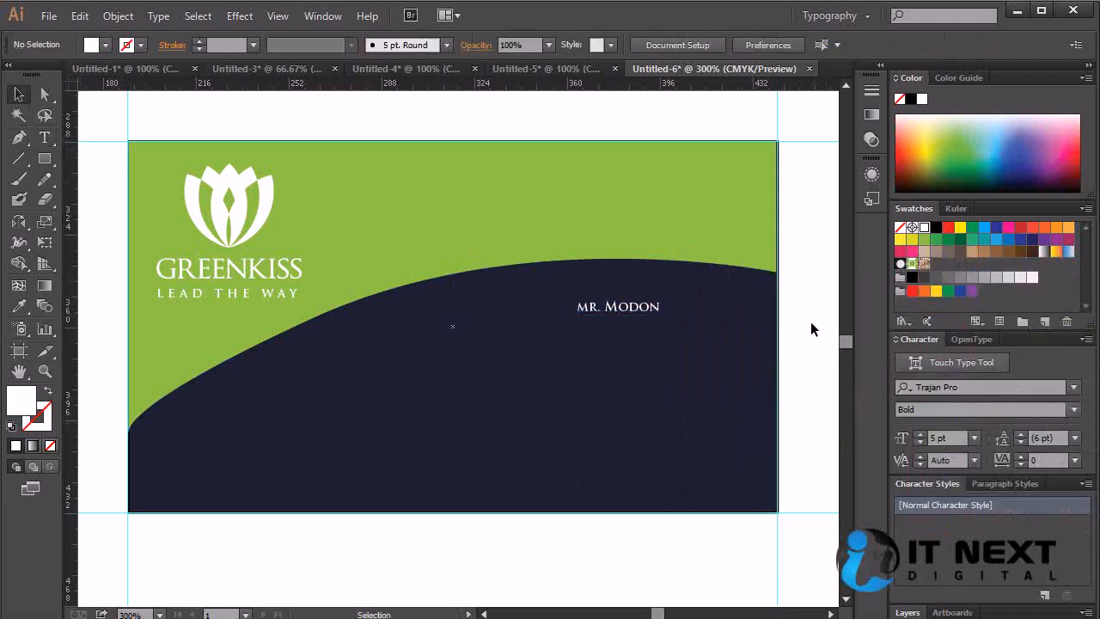
Set the cardholder's name text in Helvetica LT Std Bold Condensed
{"action": "double_click", "coordinate": [646, 308]}
{"action": "triple_click", "coordinate": [649, 307]}
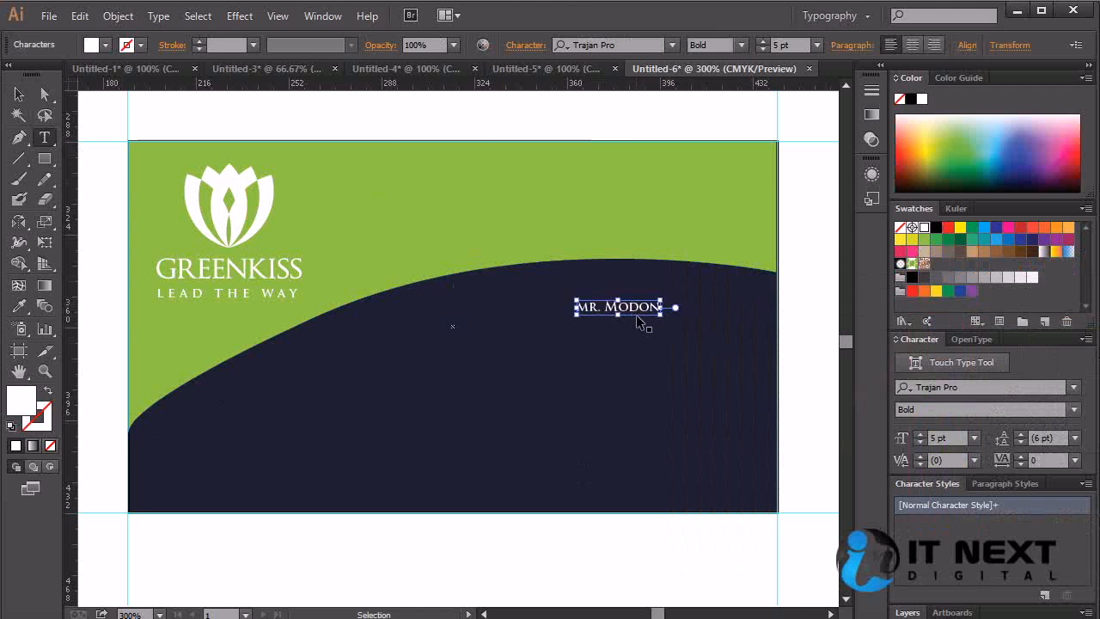
{"action": "left_click", "coordinate": [625, 45]}
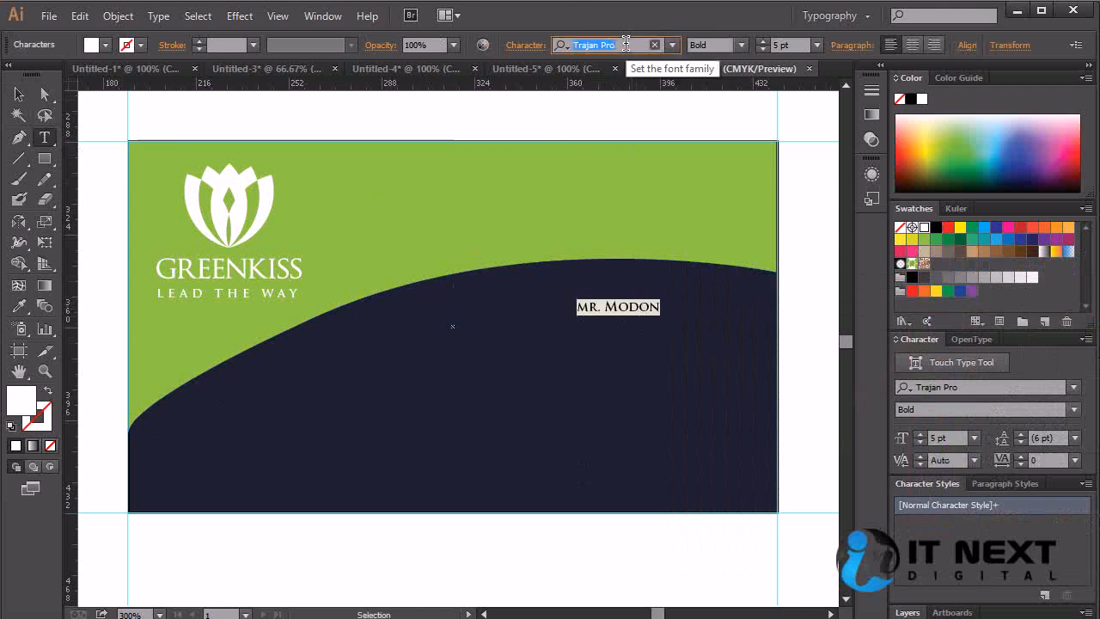
{"action": "type", "text": "he"}
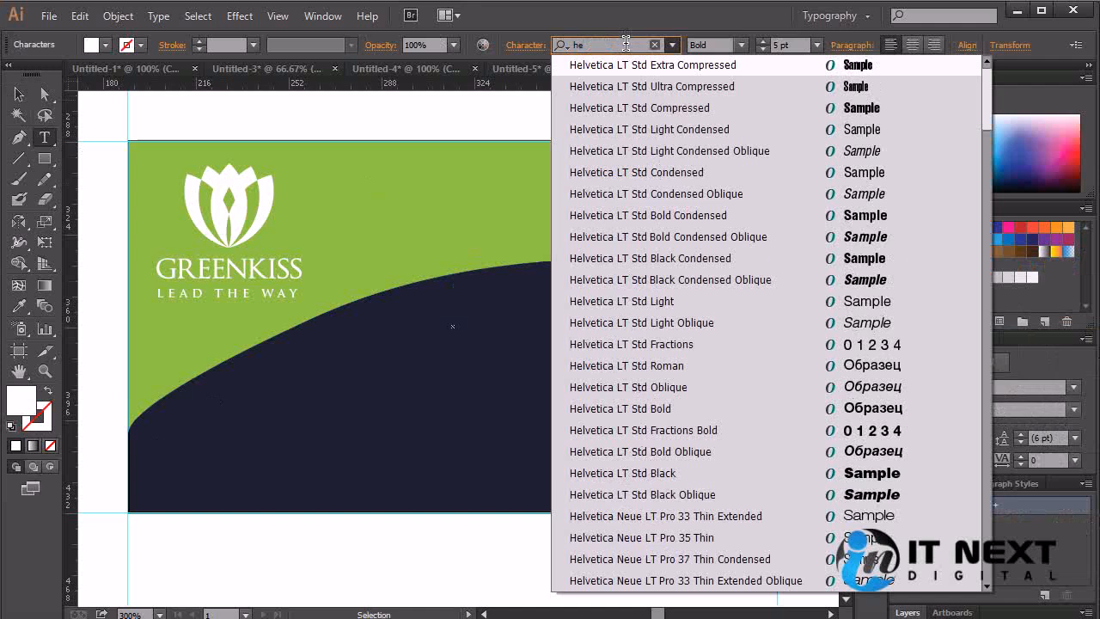
{"action": "left_click", "coordinate": [715, 217]}
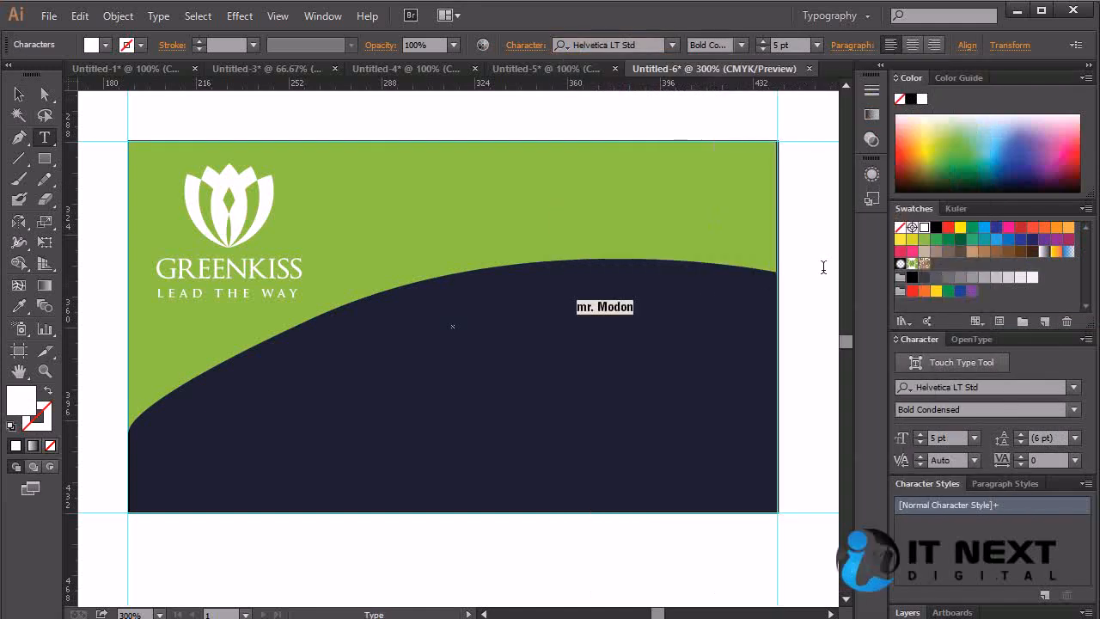
Capitalize the courtesy title before the cardholder's name as "MR" and finish the text edit
{"action": "left_click", "coordinate": [591, 311]}
{"action": "left_click_drag", "start_coordinate": [592, 307], "coordinate": [567, 305]}
{"action": "type", "text": "MR"}
{"action": "key", "text": "Escape"}
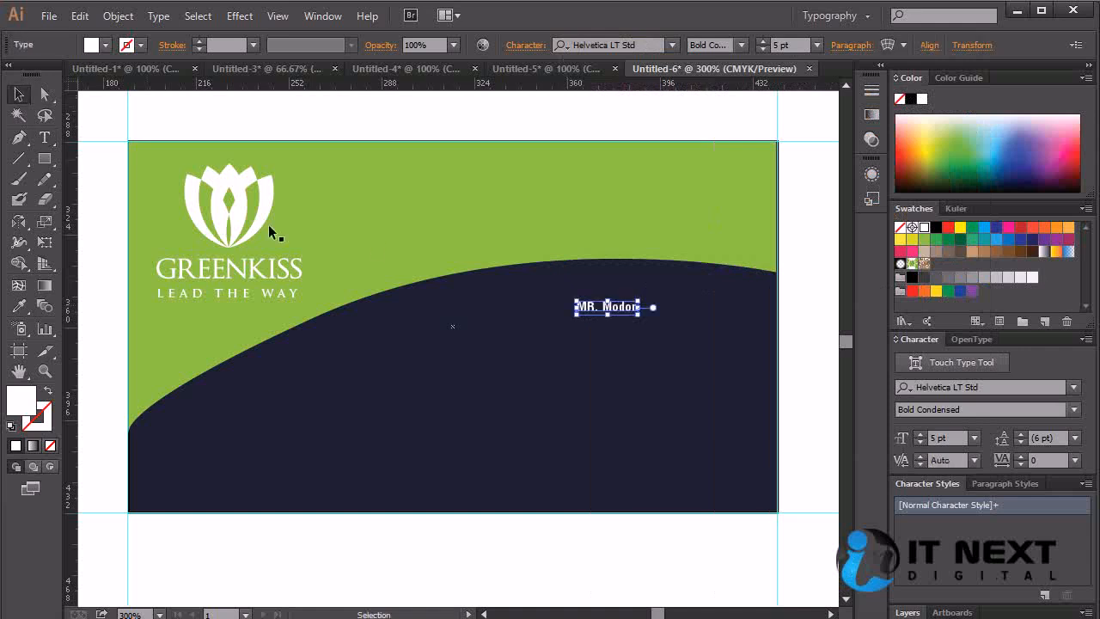
Enlarge the cardholder's name proportionally into a headline across the dark area's right half and deselect it
{"action": "left_click_drag", "start_coordinate": [638, 315], "coordinate": [704, 312]}
{"action": "left_click", "coordinate": [813, 311]}
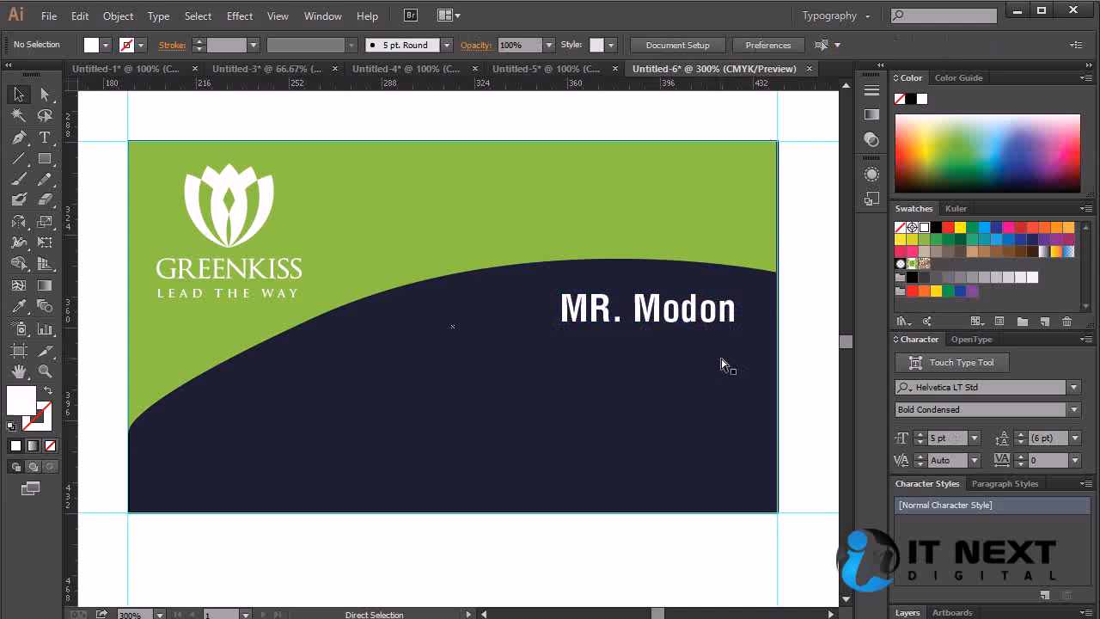
{"action": "key", "text": "ctrl+plus"}
{"action": "key", "text": "ctrl+minus"}
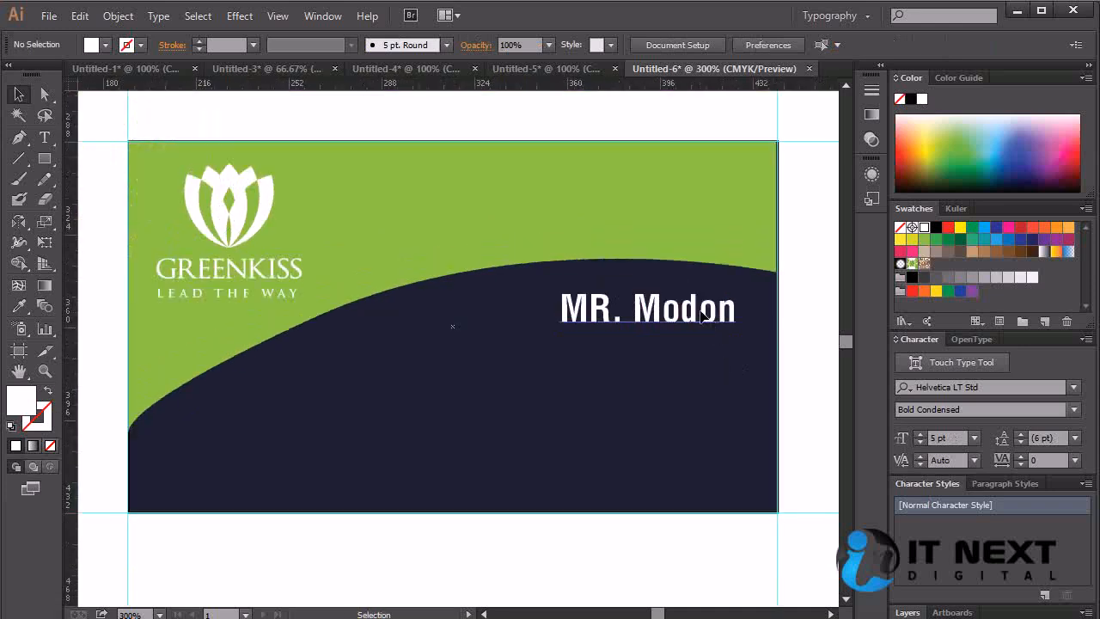
{"action": "left_click", "coordinate": [707, 318]}
{"action": "left_click", "coordinate": [819, 348]}
Add the job title "Co-founder of Green kiss" as a separate text line below the cardholder's name
{"action": "key", "text": "t"}
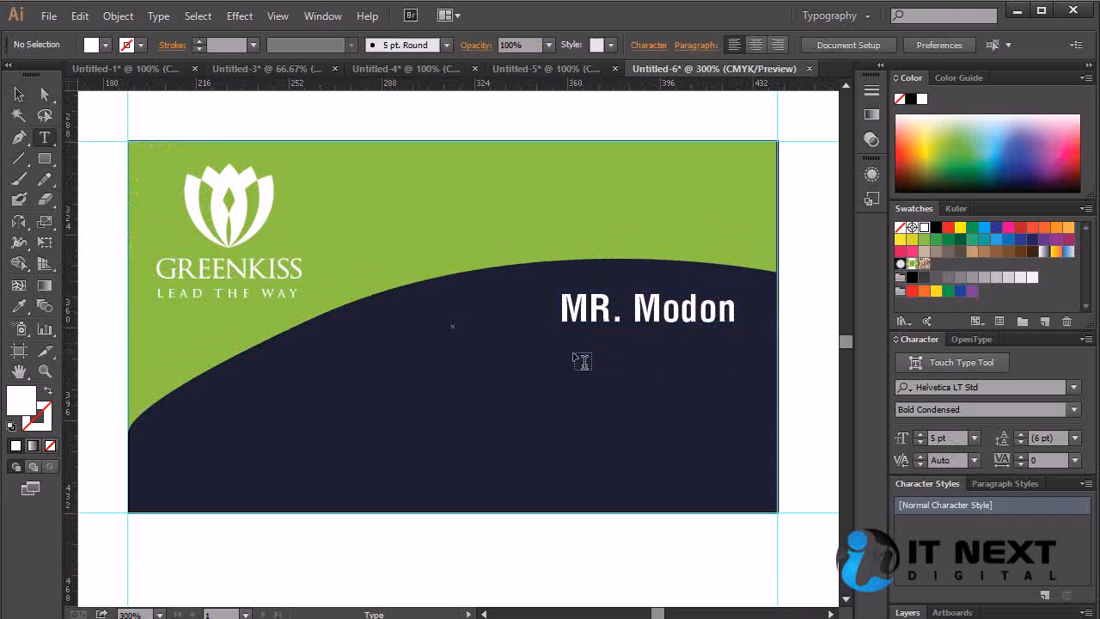
{"action": "left_click", "coordinate": [593, 385]}
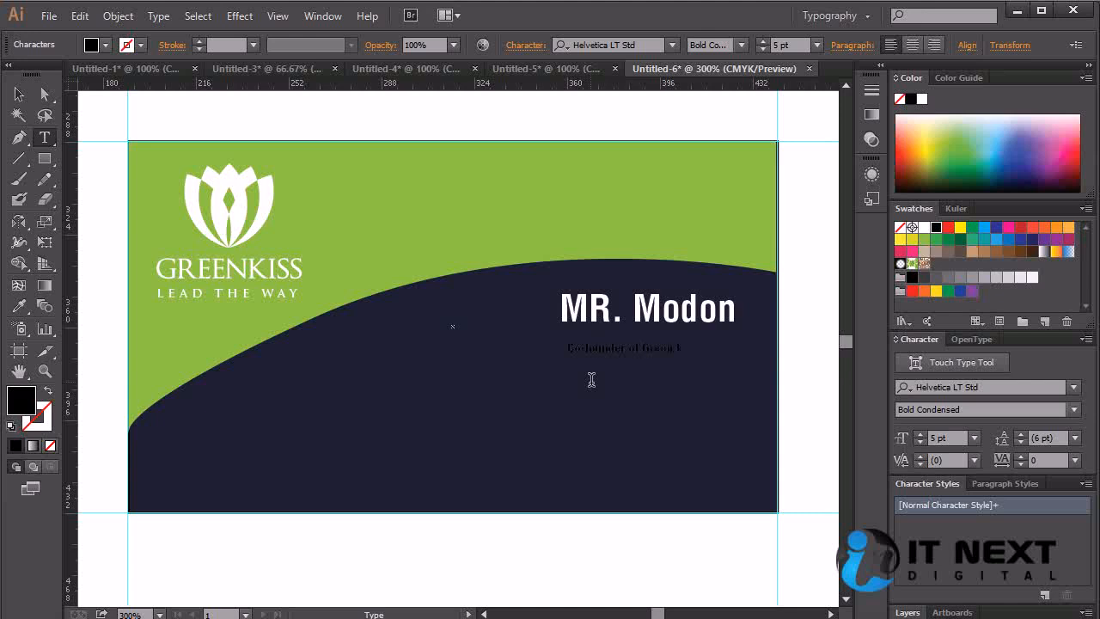
{"action": "type", "text": "ss"}
{"action": "key", "text": "ctrl+a"}
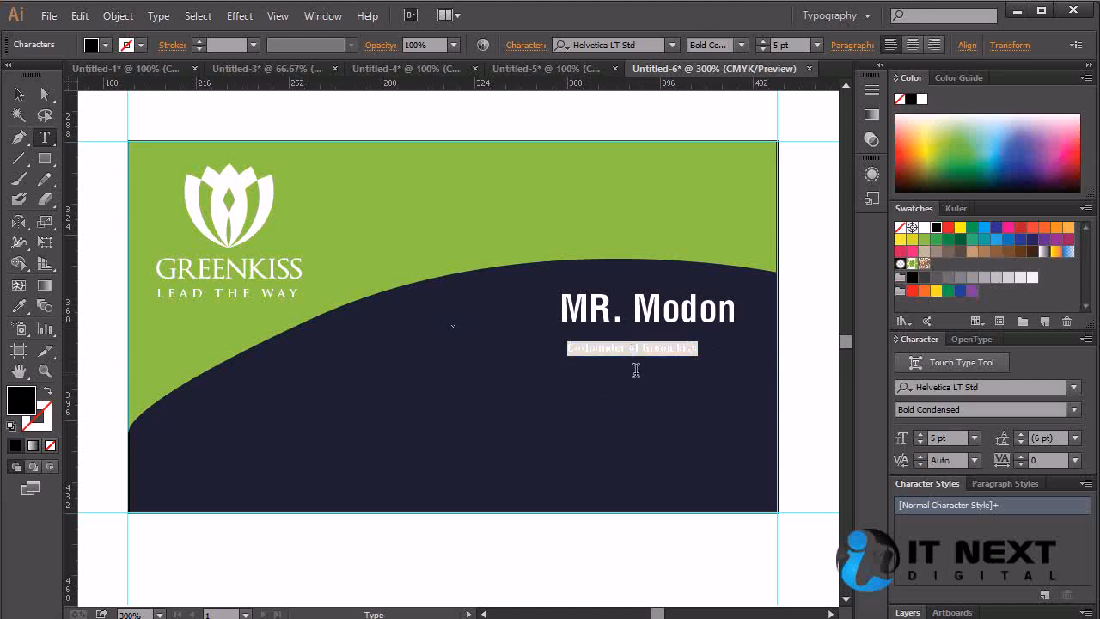
Move the job title directly beneath the cardholder's name and scale it to about 6.88 pt to match the name's width
{"action": "left_click", "coordinate": [18, 95]}
{"action": "left_click_drag", "start_coordinate": [699, 356], "coordinate": [717, 342]}
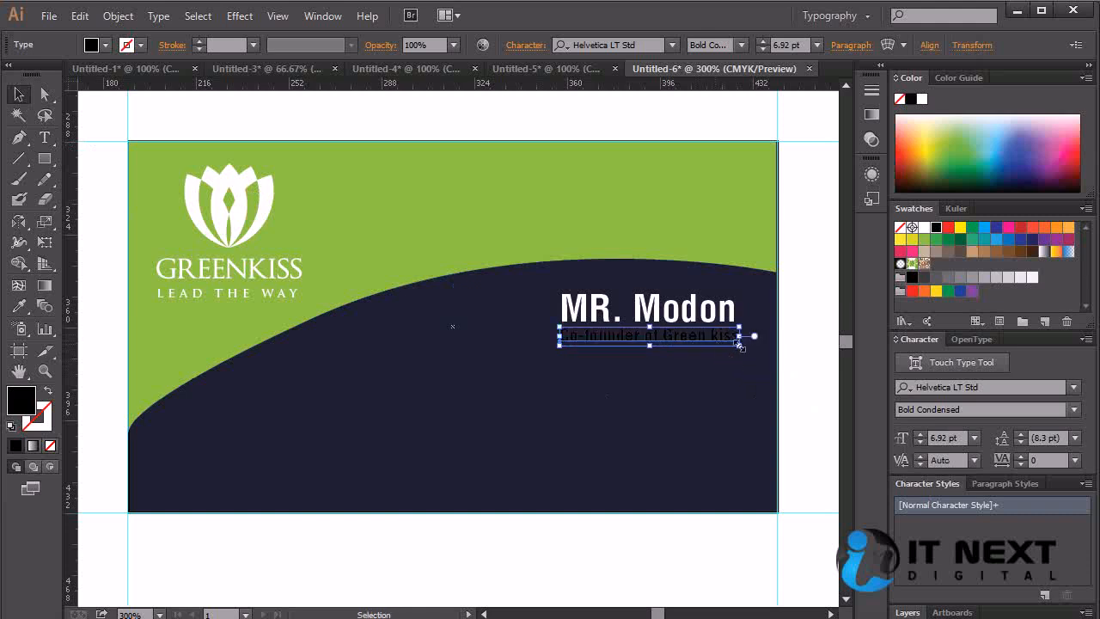
{"action": "double_click", "coordinate": [731, 339]}
{"action": "key", "text": "ctrl+a"}
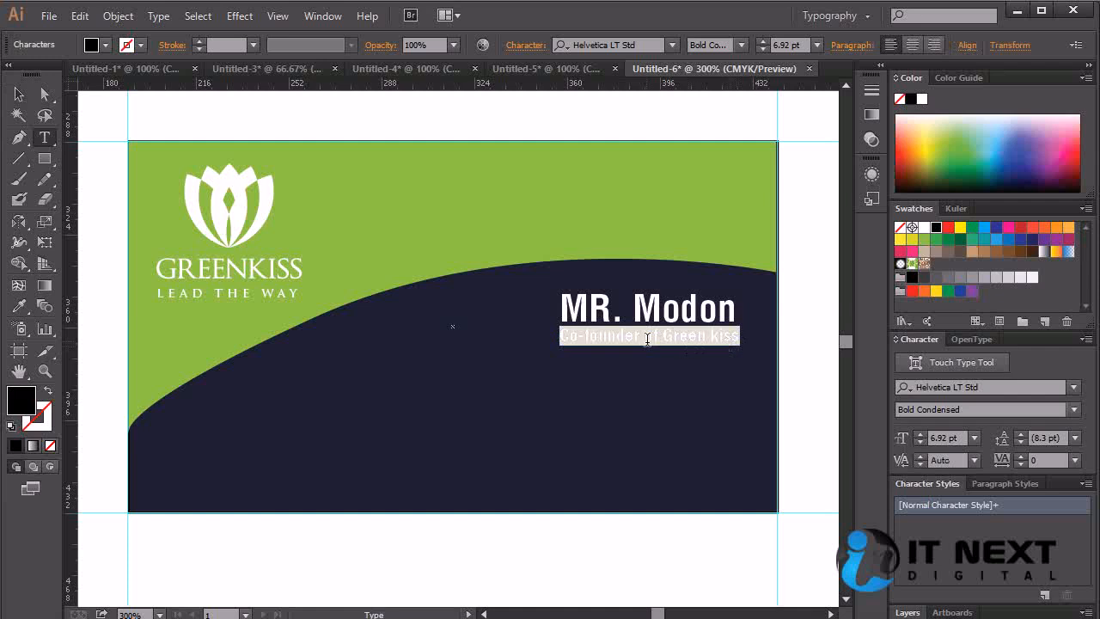
{"action": "key", "text": "alt"}
{"action": "left_click", "coordinate": [19, 93]}
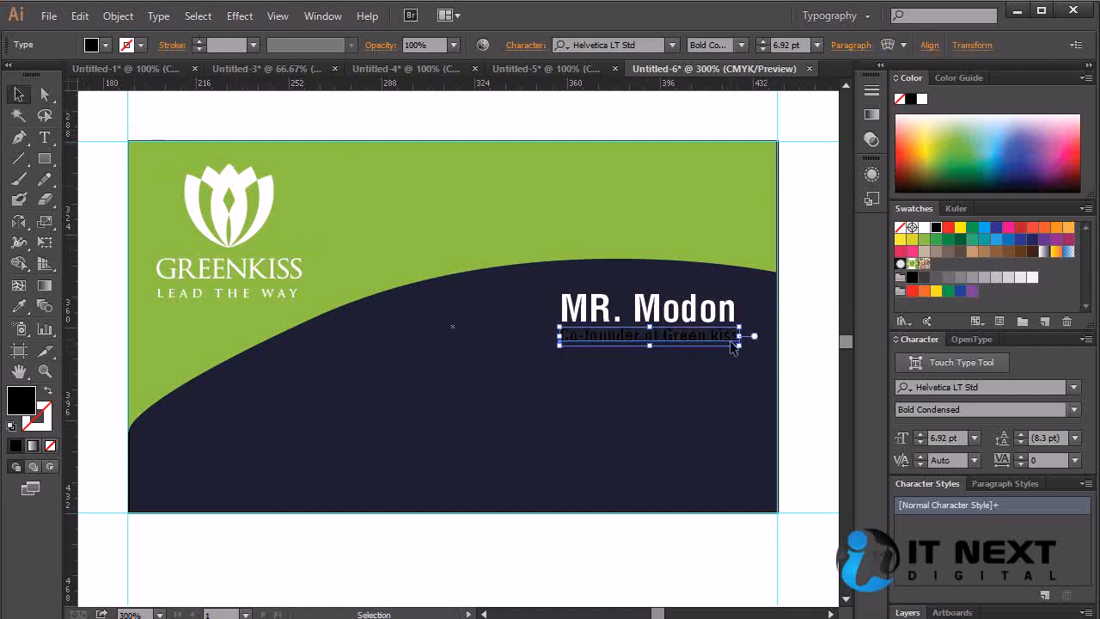
{"action": "left_click_drag", "start_coordinate": [741, 346], "coordinate": [737, 344]}
Fill the job title text with white
{"action": "key", "text": "t"}
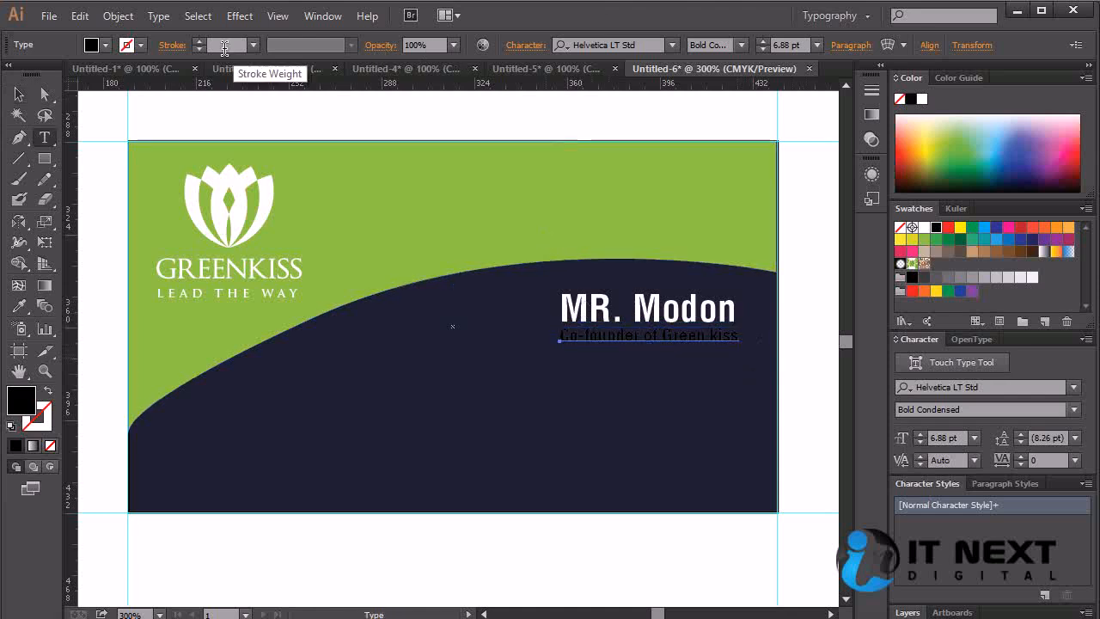
{"action": "double_click", "coordinate": [24, 402]}
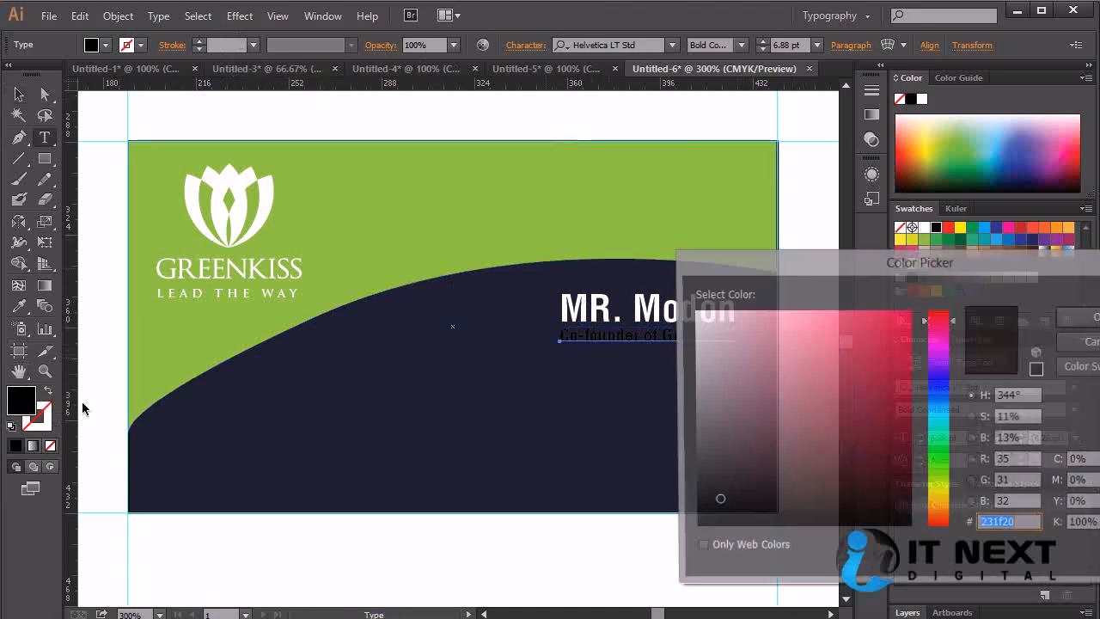
{"action": "type", "text": "ffffff"}
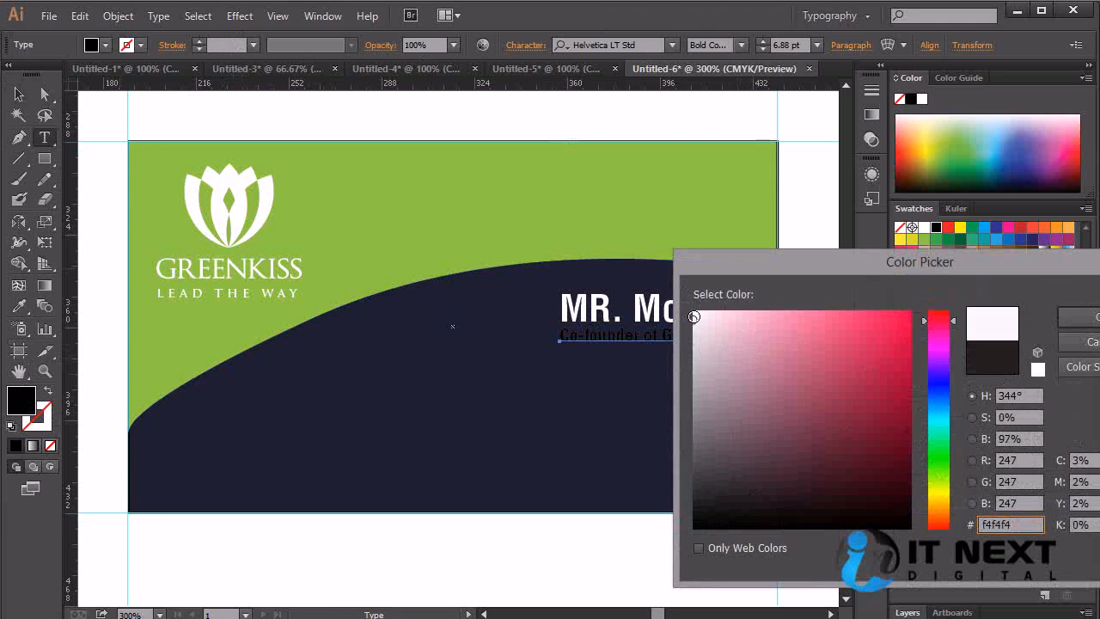
{"action": "left_click", "coordinate": [1081, 318]}
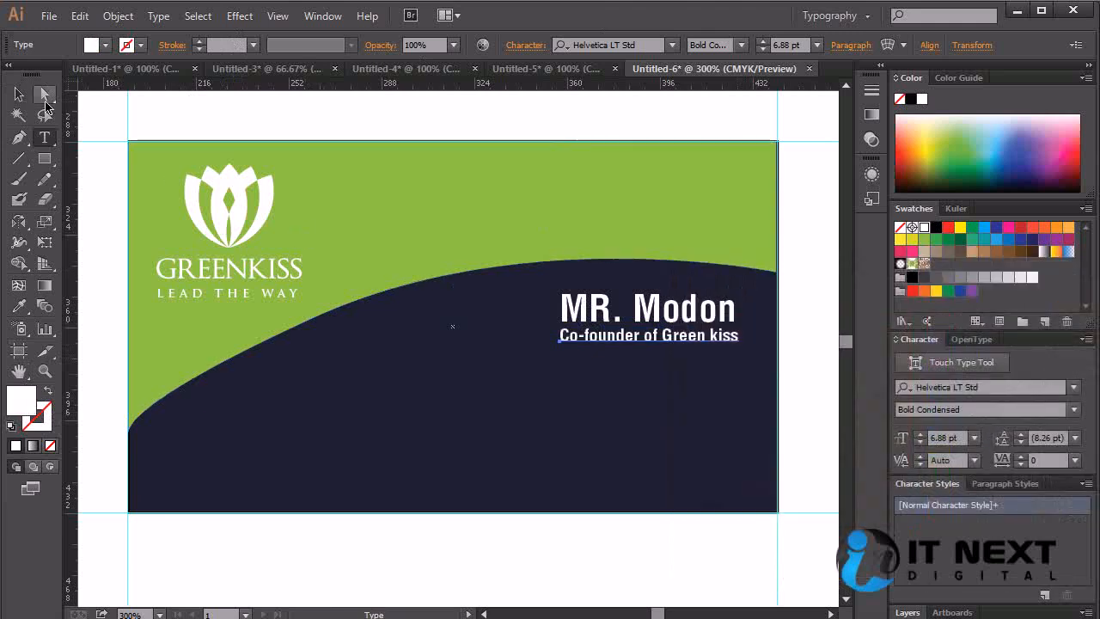
Change the job title's font style to Roman
{"action": "key", "text": "Escape"}
{"action": "left_click", "coordinate": [740, 48]}
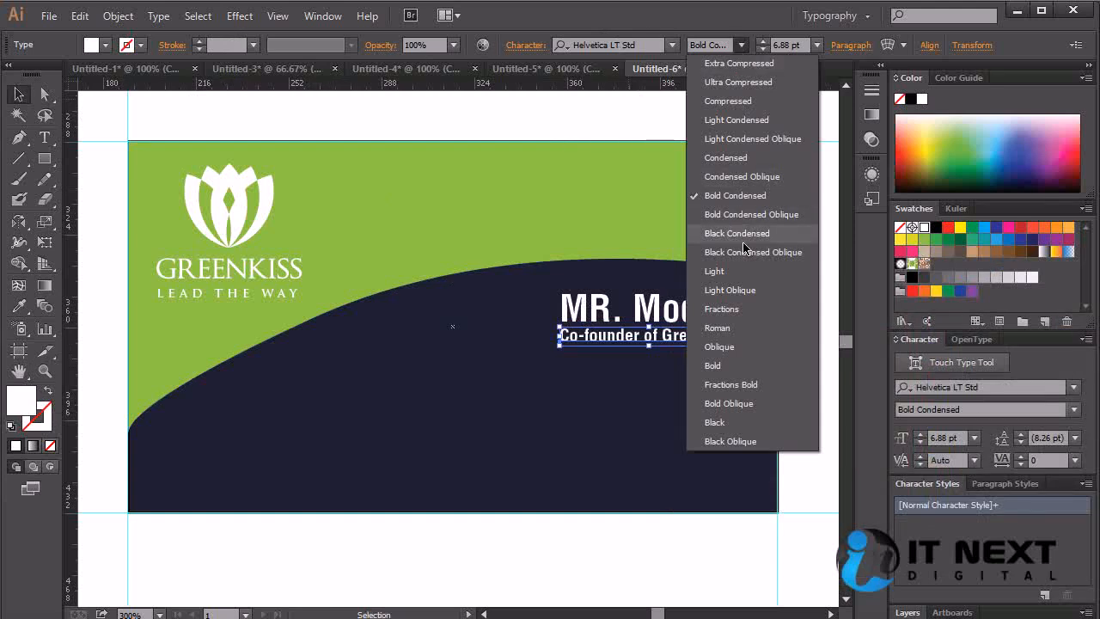
{"action": "left_click", "coordinate": [751, 327]}
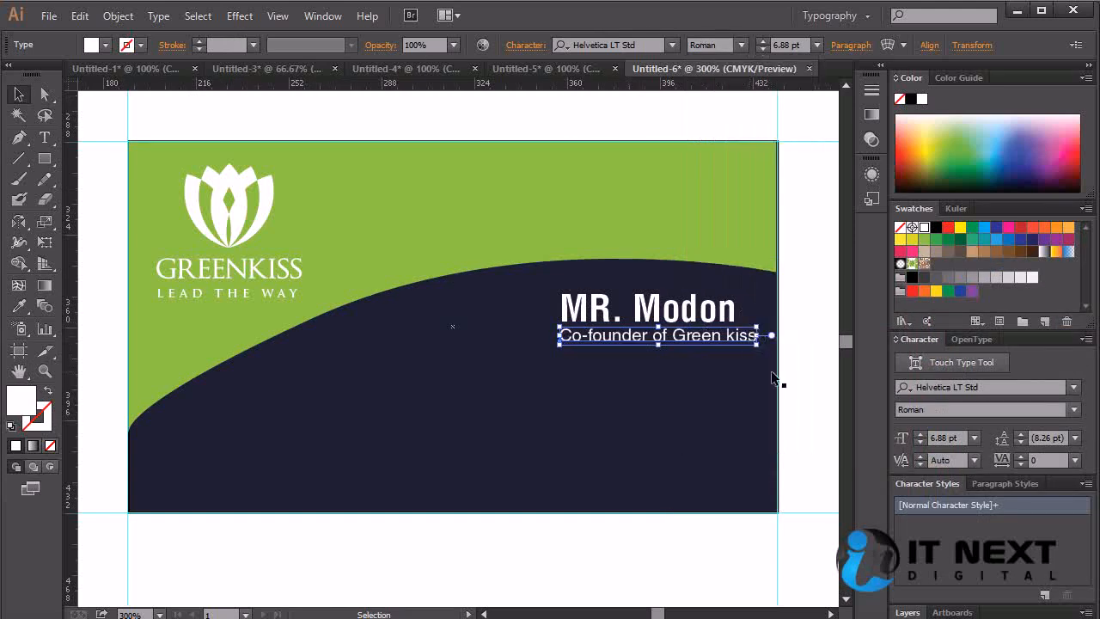
Reduce the job title's font size to 5 pt and deselect the text
{"action": "double_click", "coordinate": [724, 336]}
{"action": "key", "text": "ctrl+a"}
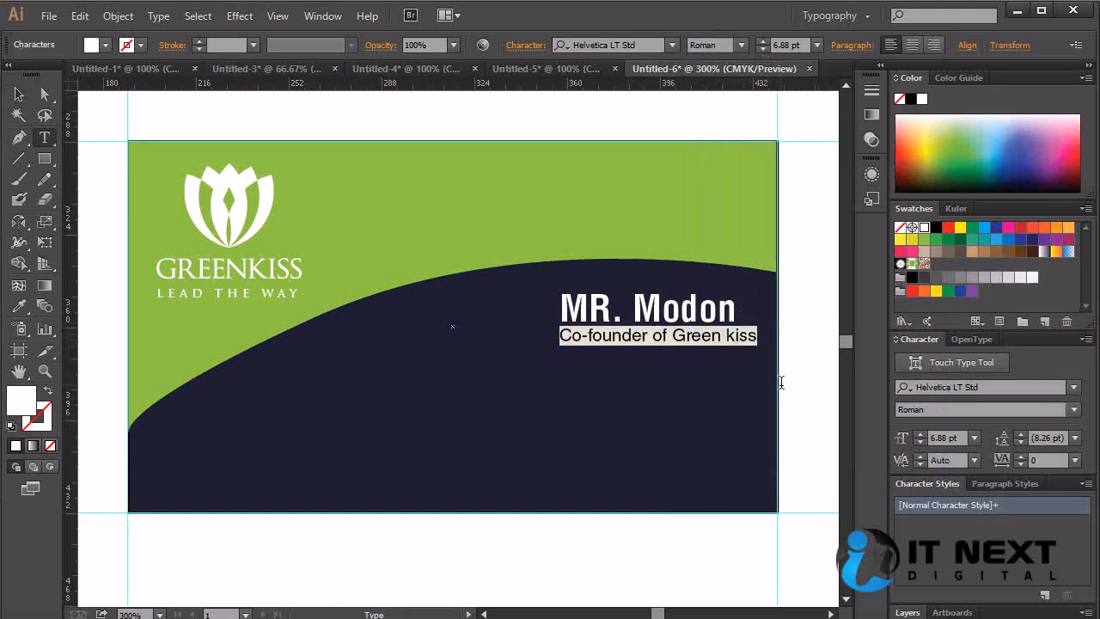
{"action": "key", "text": "ctrl"}
{"action": "key", "text": "ctrl+shift+comma"}
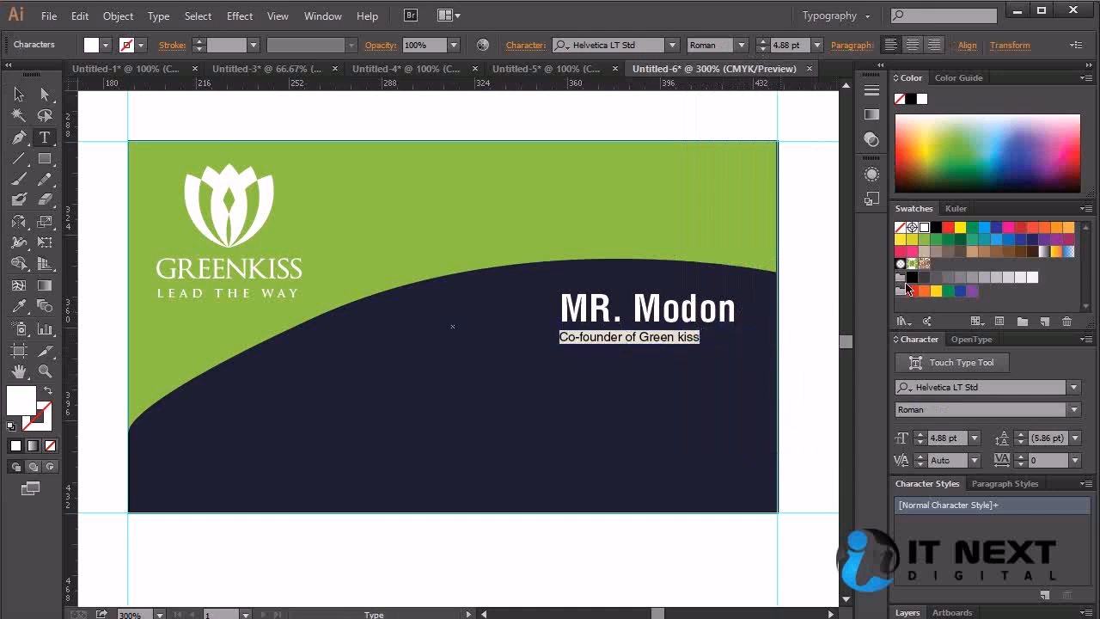
{"action": "left_click", "coordinate": [789, 45]}
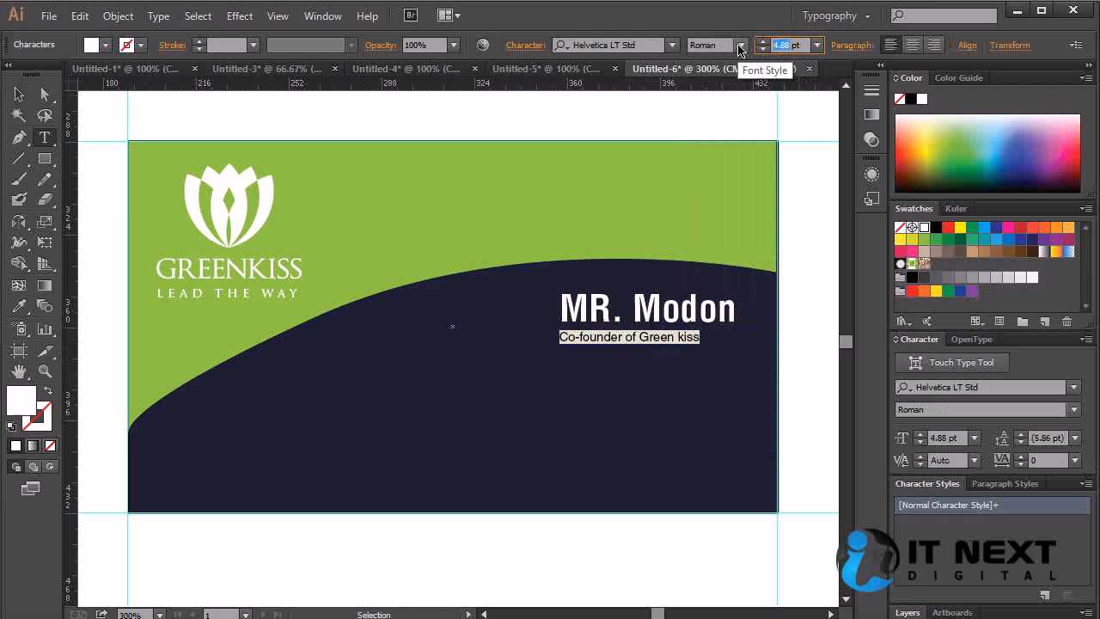
{"action": "type", "text": "5"}
{"action": "key", "text": "Return"}
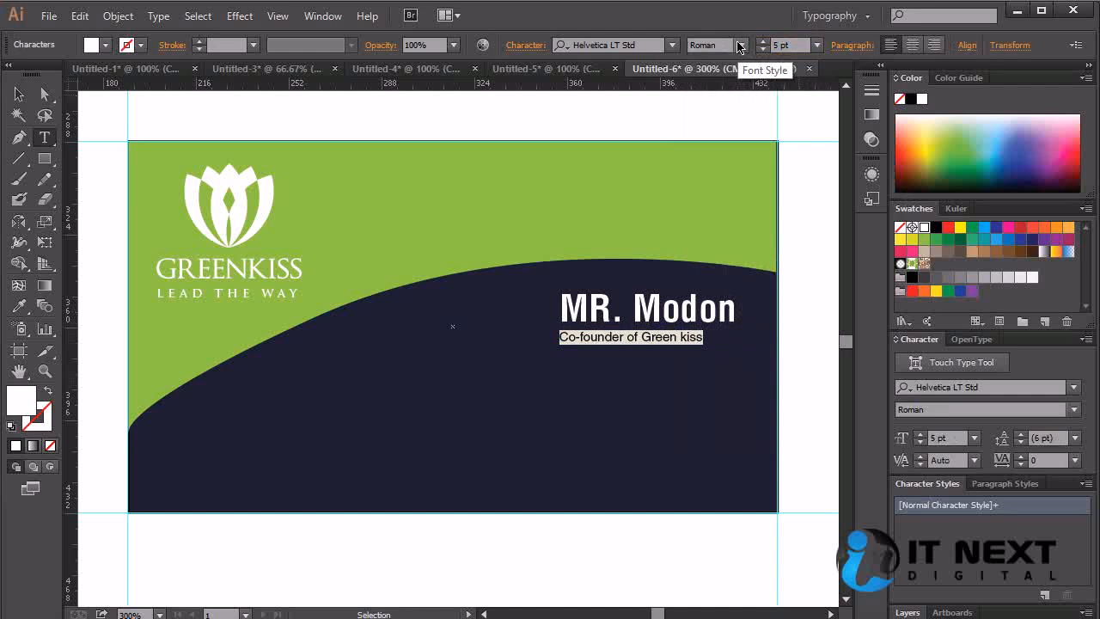
{"action": "left_click", "coordinate": [18, 93]}
{"action": "left_click", "coordinate": [794, 400]}
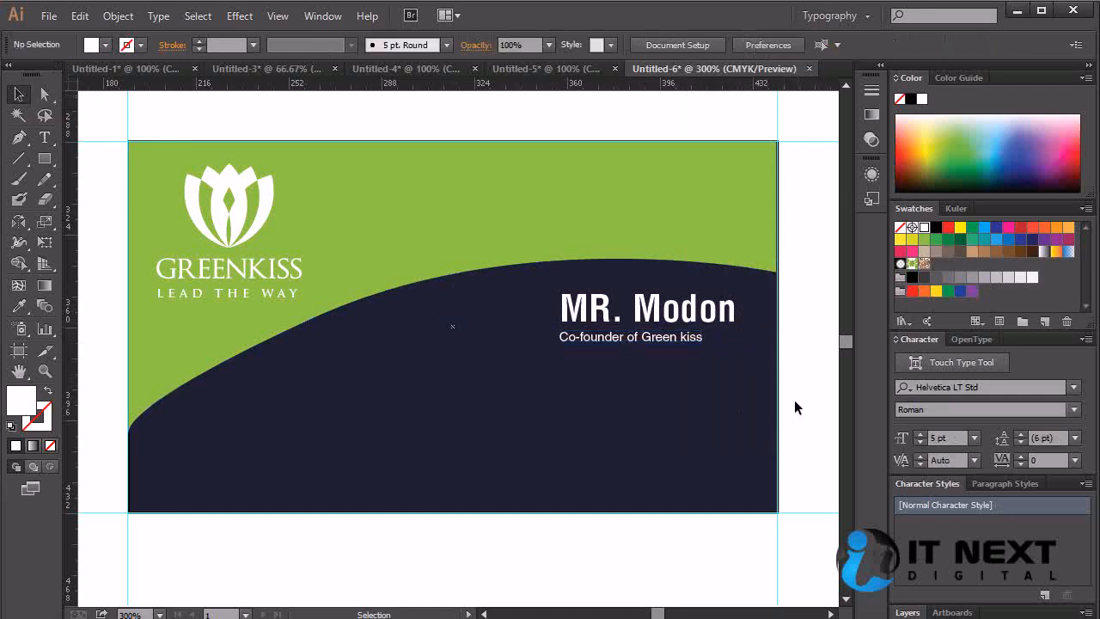
Try the job title at 5.5 pt, set its font size to 6 pt and deselect it
{"action": "left_click", "coordinate": [668, 342]}
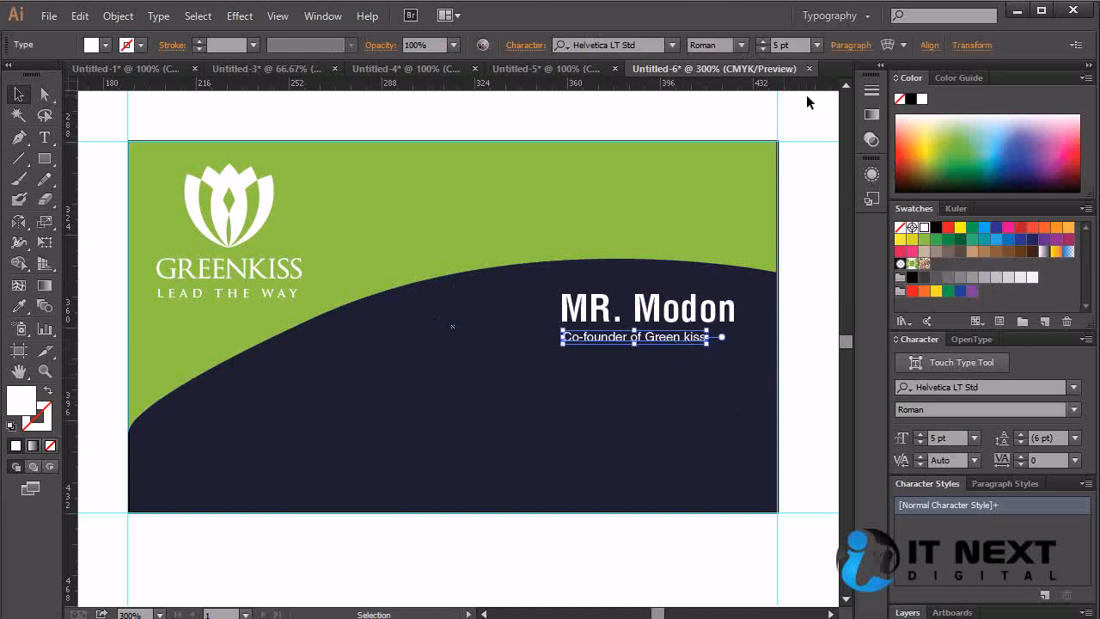
{"action": "left_click", "coordinate": [782, 45]}
{"action": "type", "text": "5.5"}
{"action": "key", "text": "Return"}
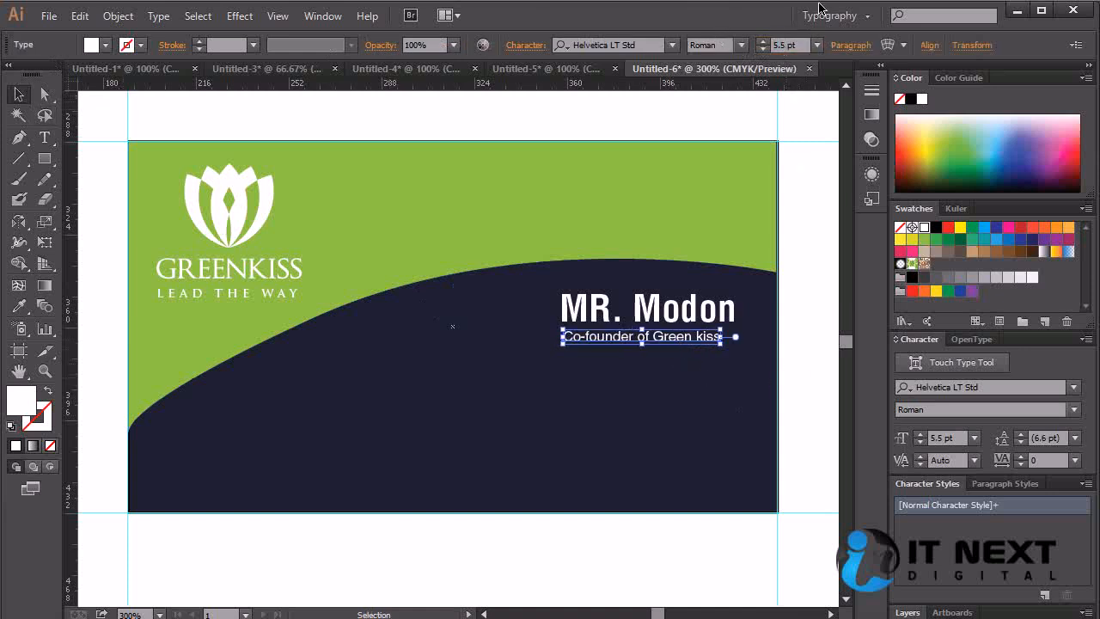
{"action": "type", "text": "6"}
{"action": "key", "text": "Return"}
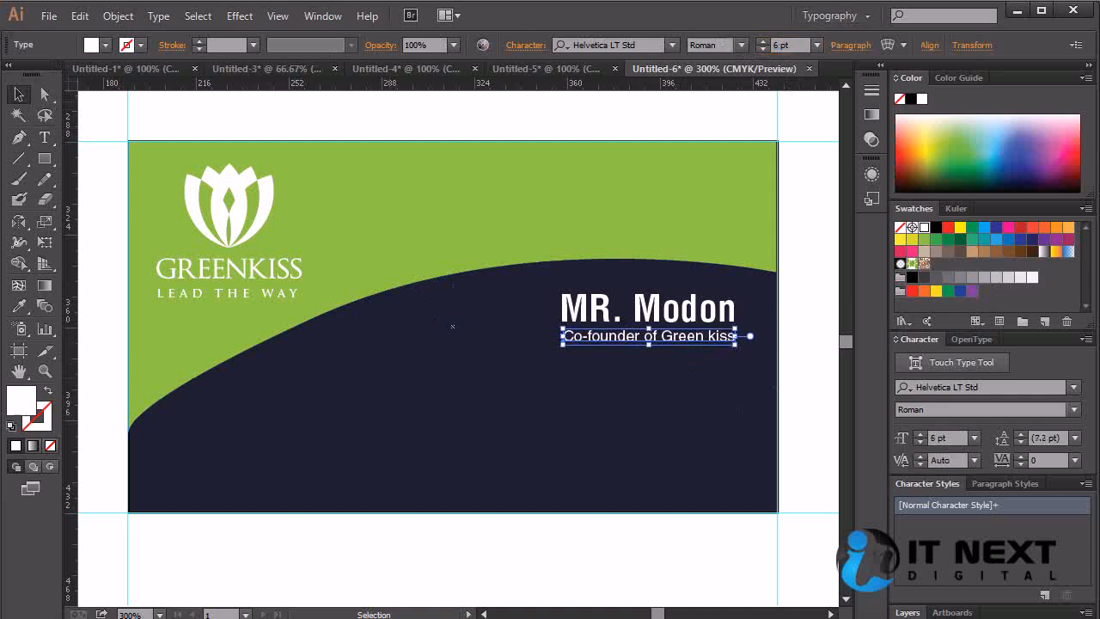
{"action": "left_click", "coordinate": [803, 376]}
Left-align the cardholder's name and job title, distribute their vertical centers, and deselect them
{"action": "left_click", "coordinate": [674, 336]}
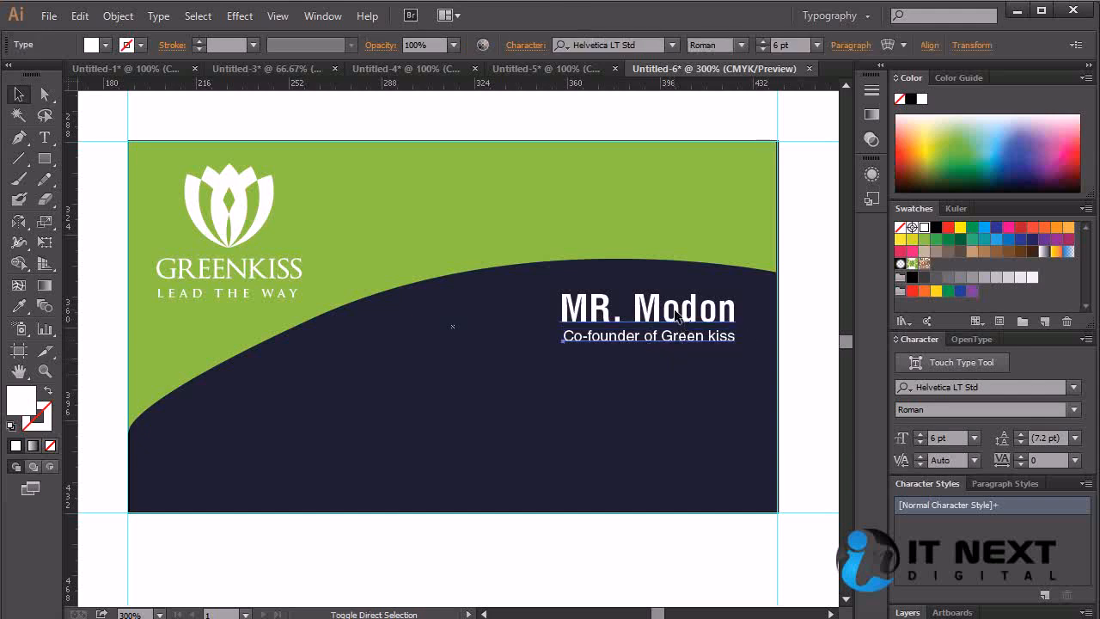
{"action": "left_click", "coordinate": [322, 16]}
{"action": "left_click", "coordinate": [411, 167]}
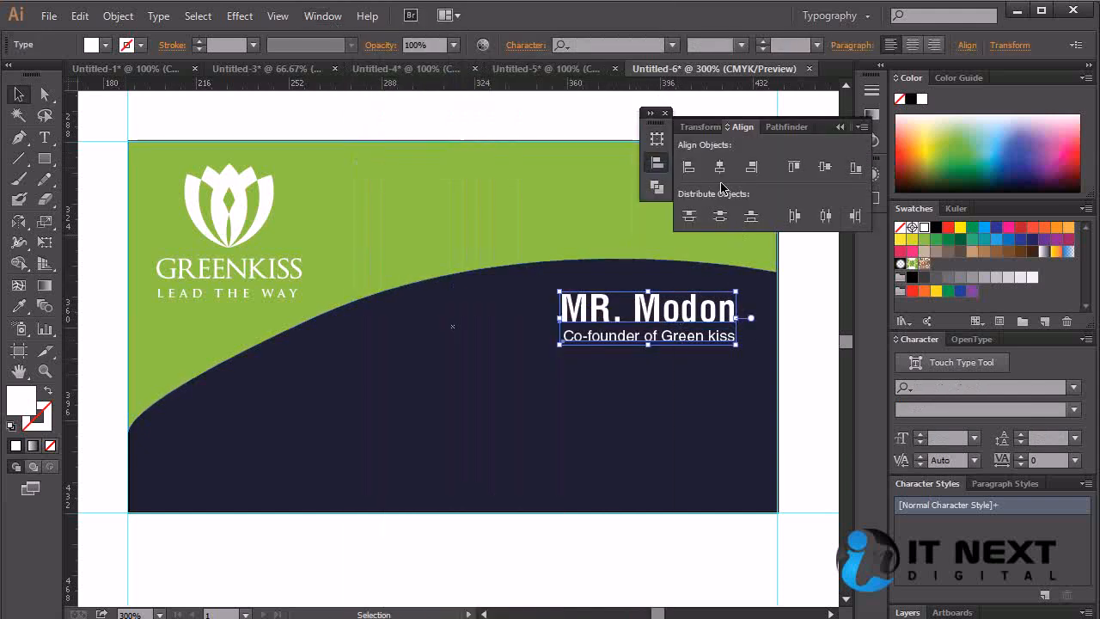
{"action": "left_click", "coordinate": [724, 221]}
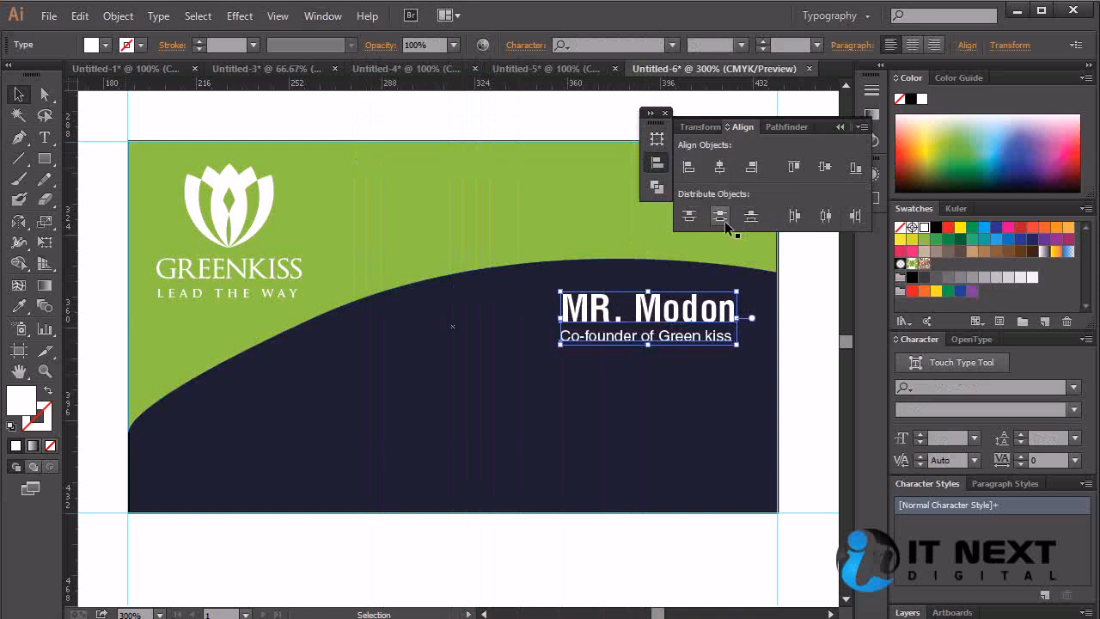
{"action": "left_click", "coordinate": [809, 351]}
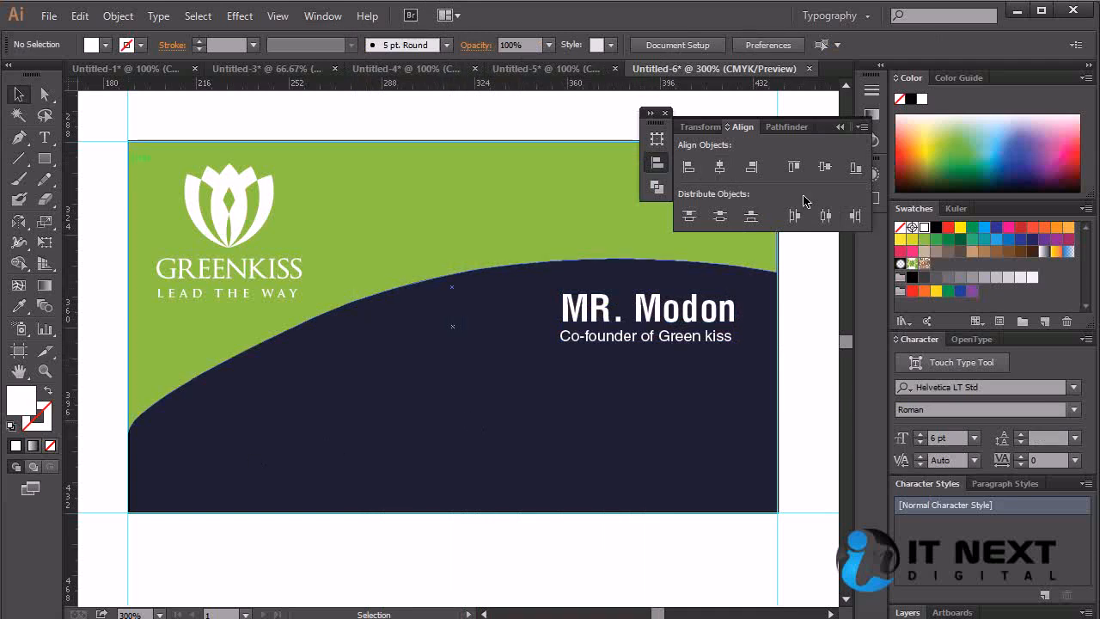
{"action": "left_click", "coordinate": [839, 127]}
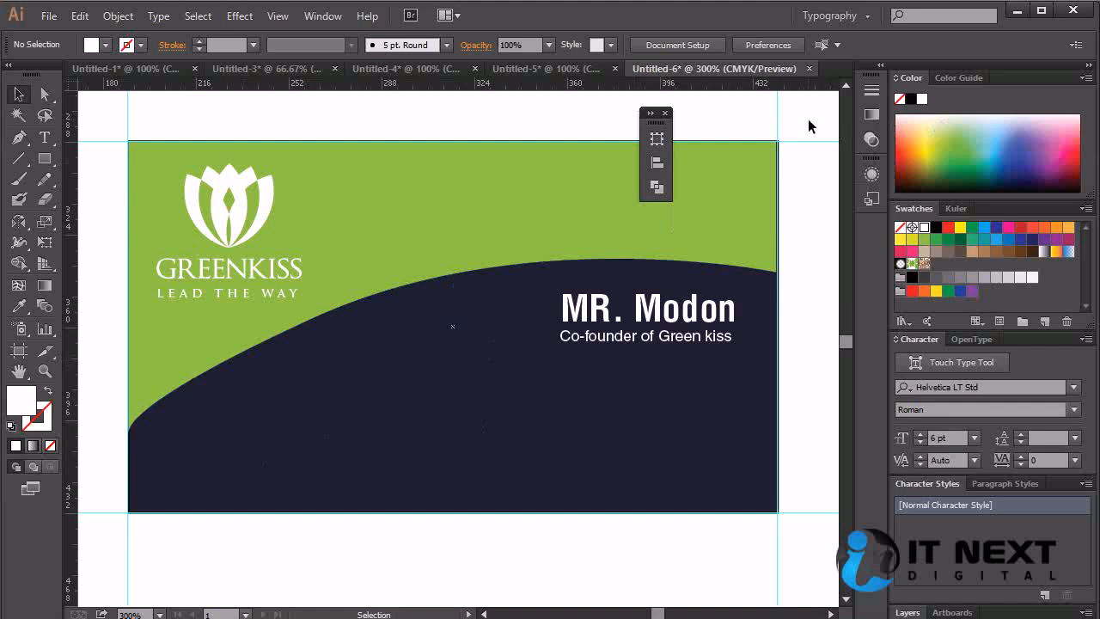